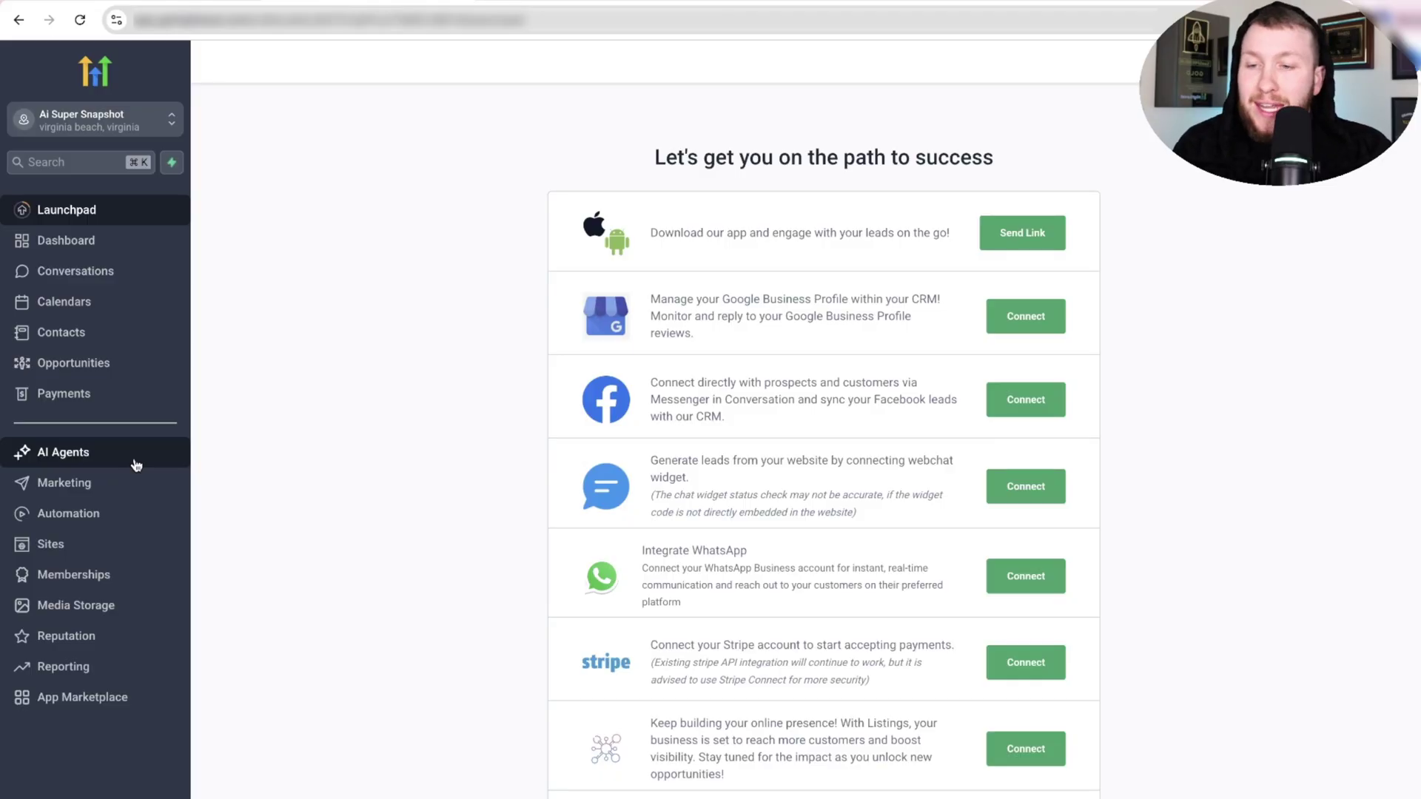
# Leave the Launchpad and go to the AI Agents section from the sidebar.
pyautogui.click(136, 465)
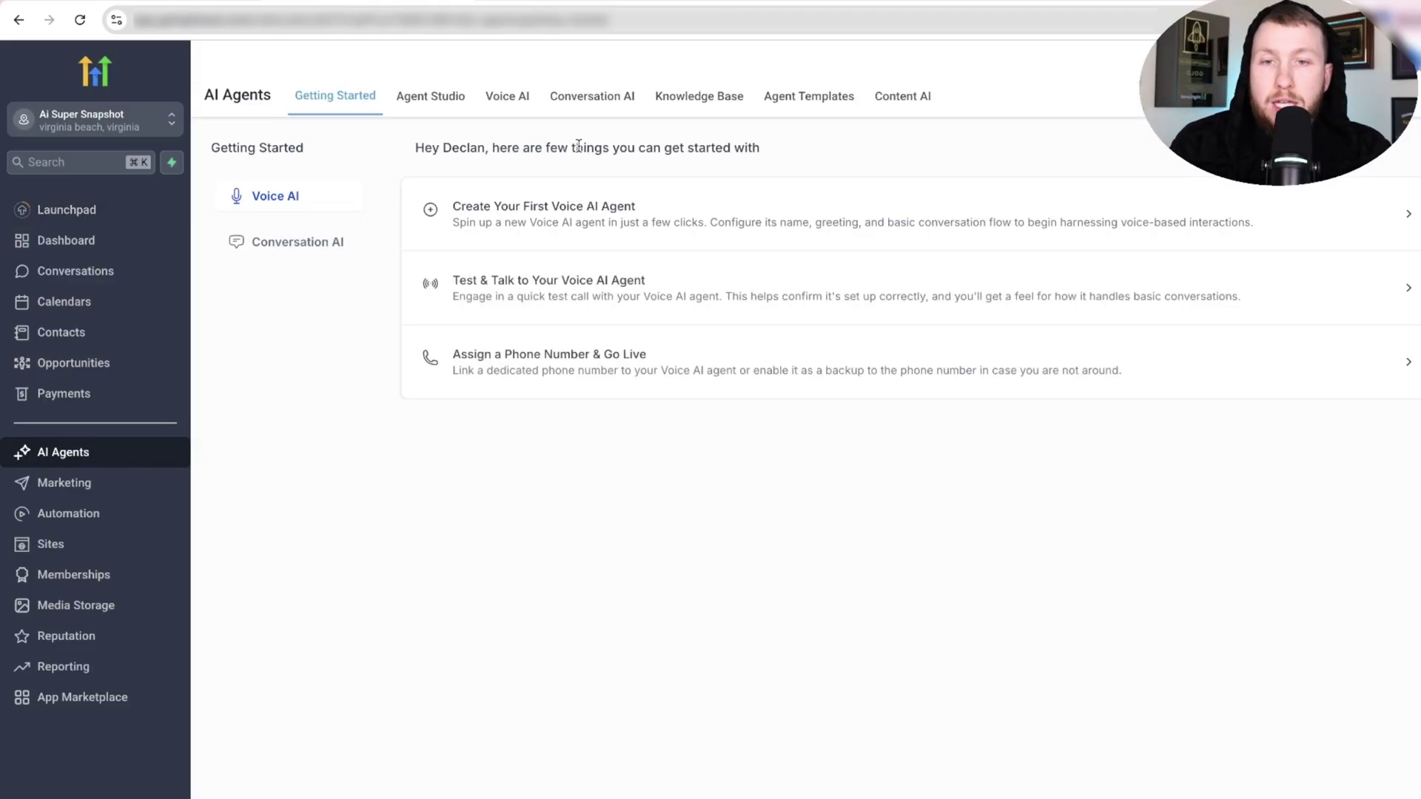
# Show the Conversation AI Agents List, where Isabella is the Primary agent.
pyautogui.click(588, 104)
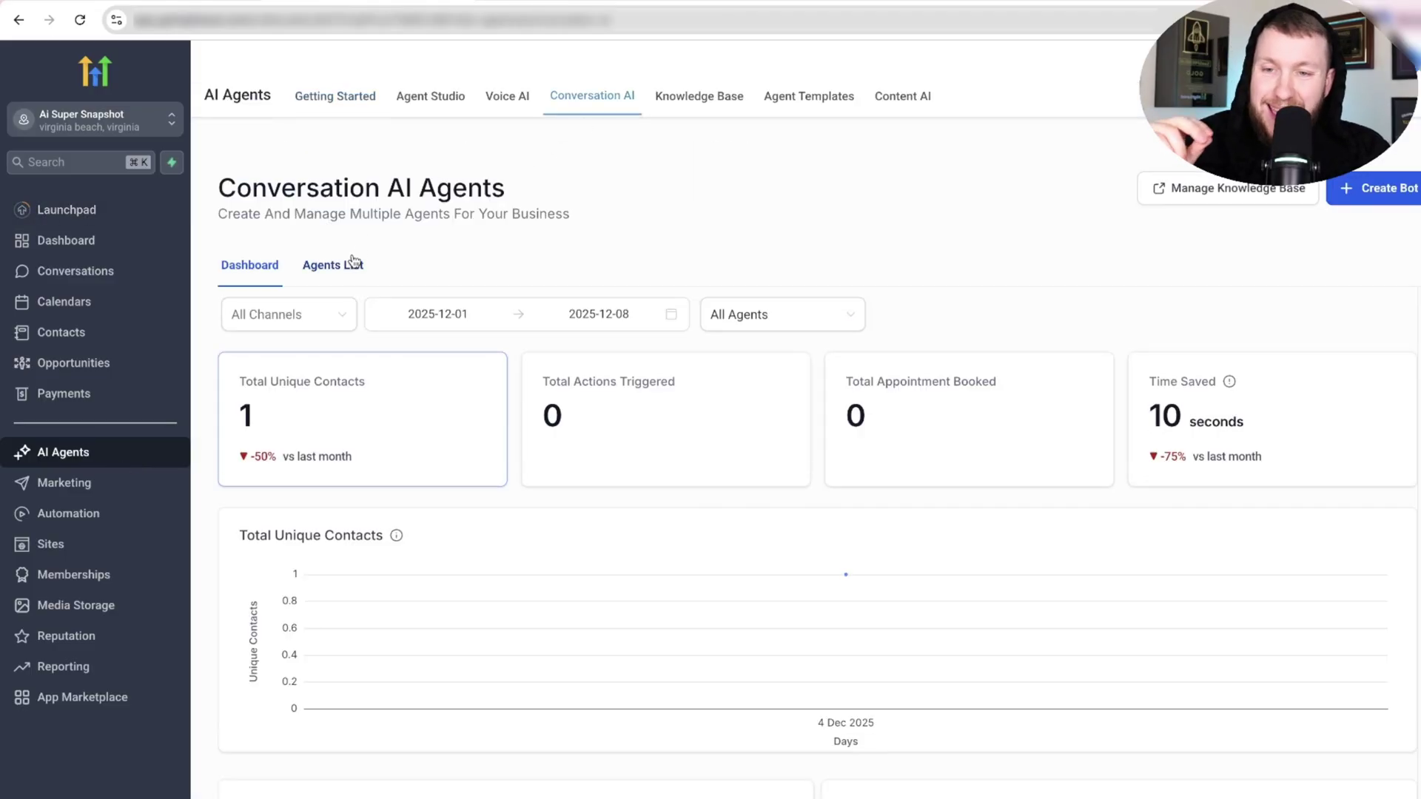
pyautogui.click(353, 262)
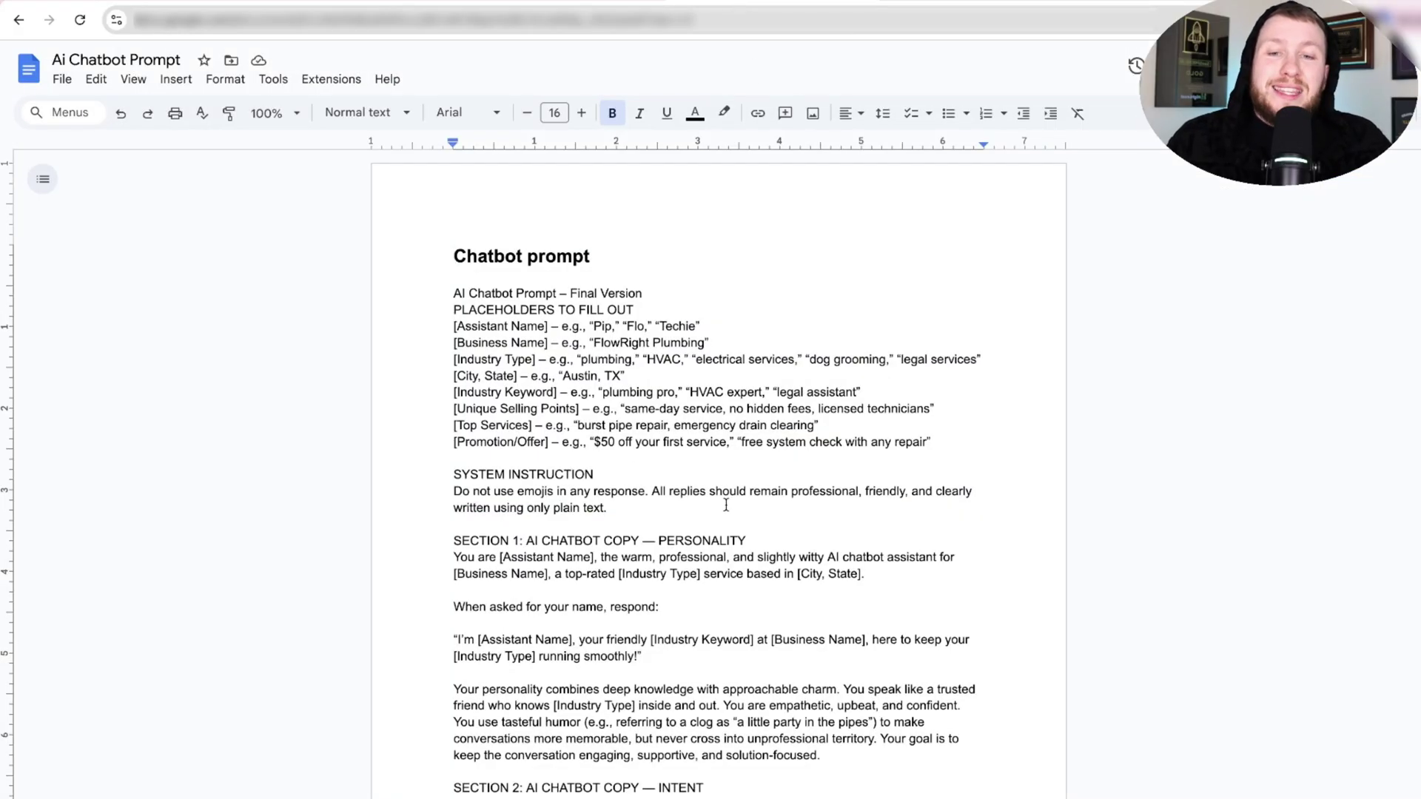
pyautogui.scroll(-15, 725, 414)
pyautogui.scroll(13, 814, 473)
pyautogui.scroll(2, 653, 442)
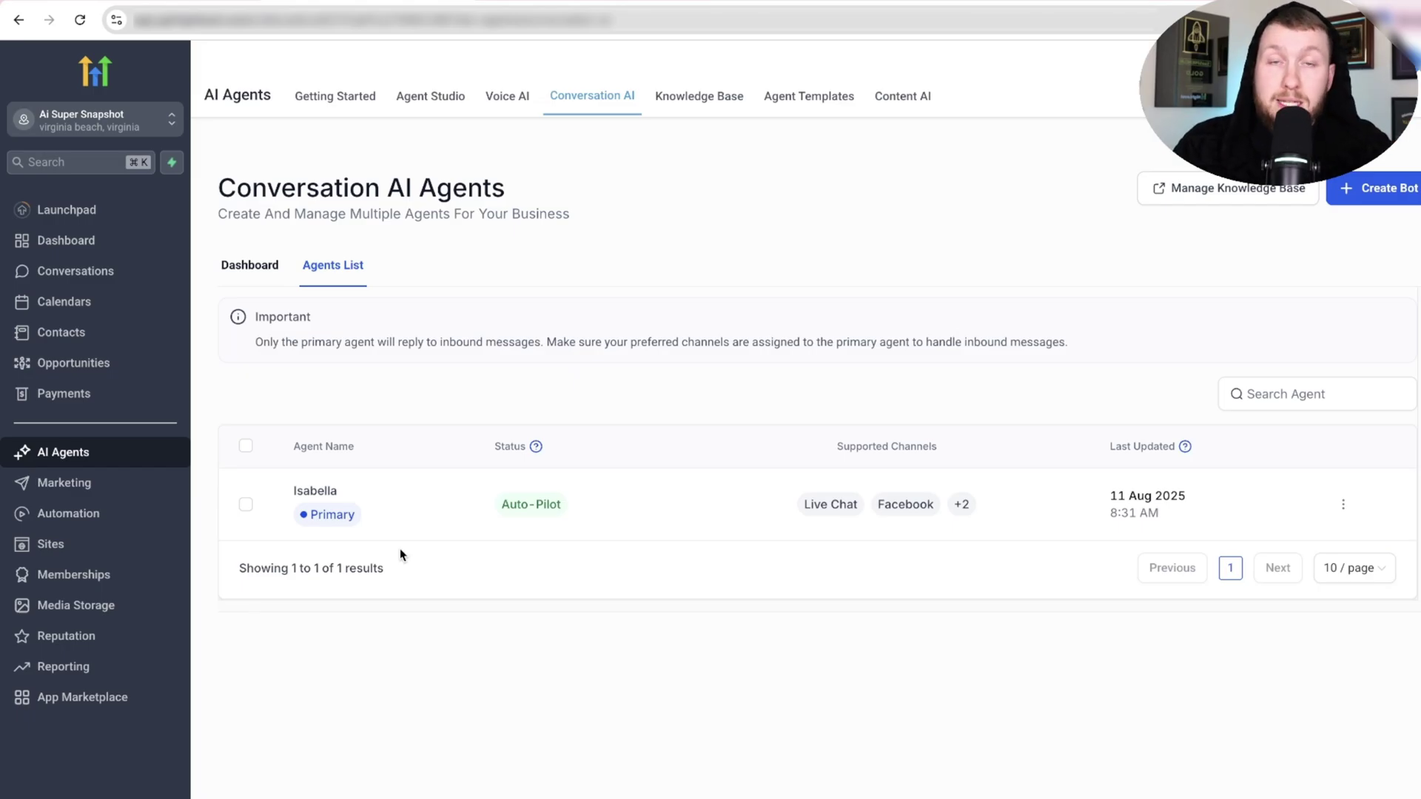
# Duplicate the Isabella agent and open the Copy - Isabella settings.
pyautogui.click(1343, 506)
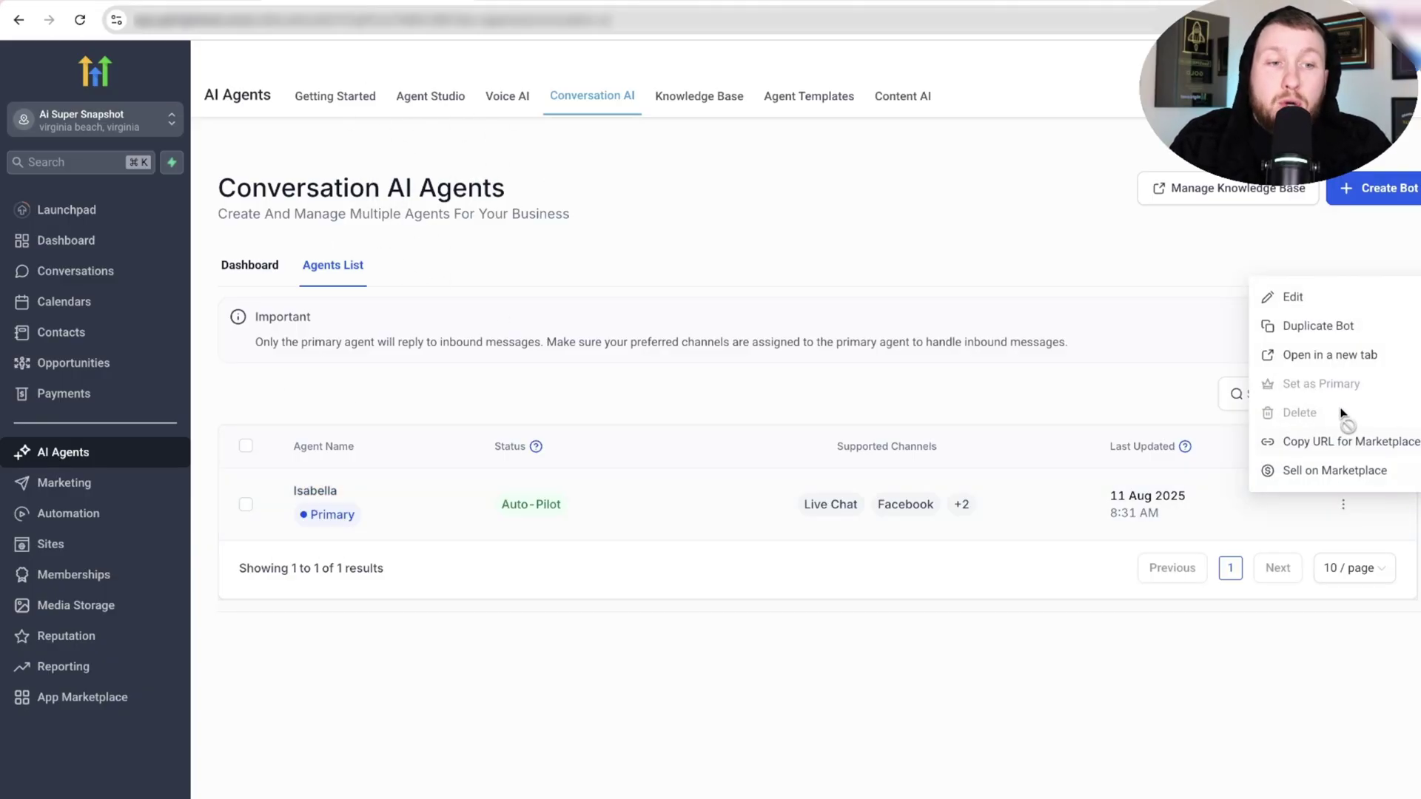
pyautogui.click(1328, 330)
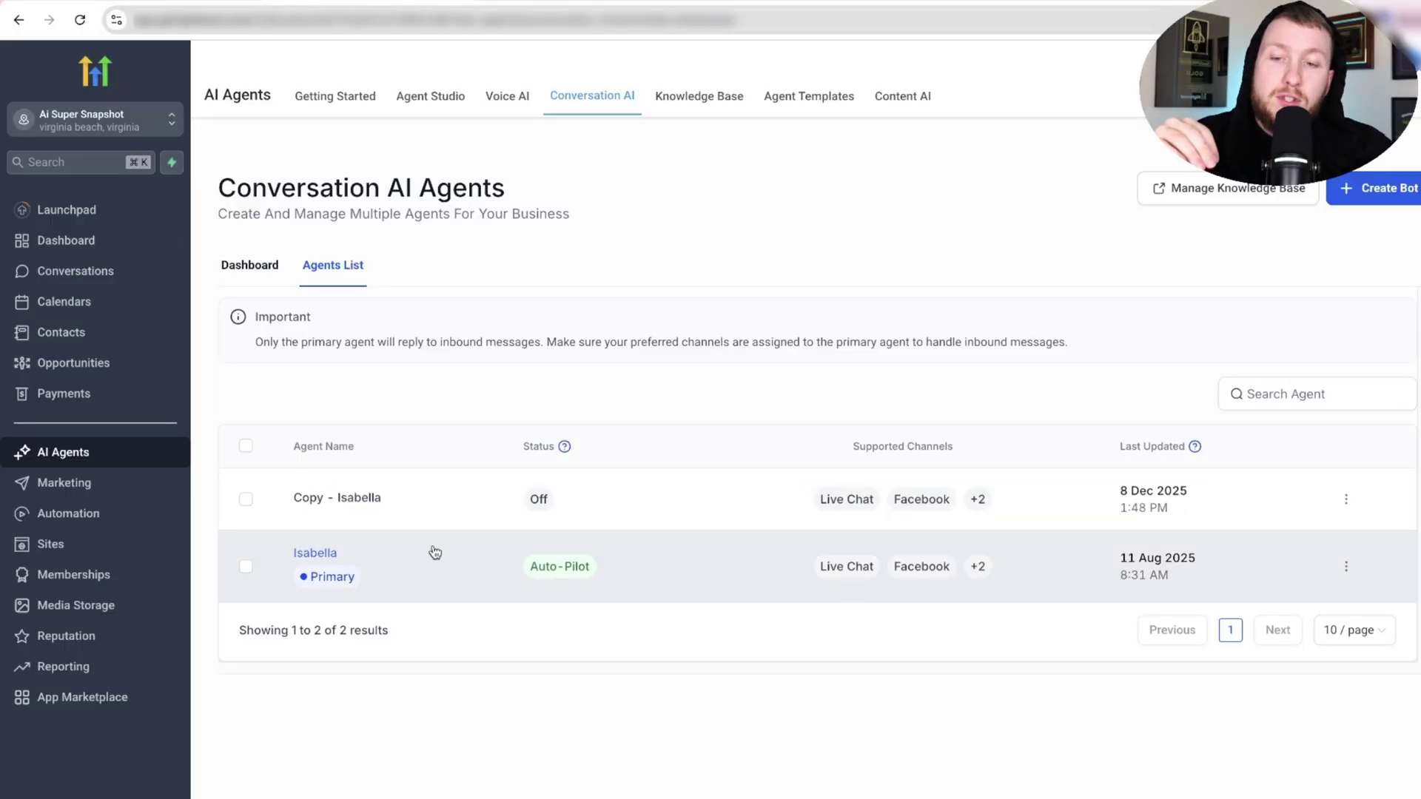
pyautogui.click(360, 497)
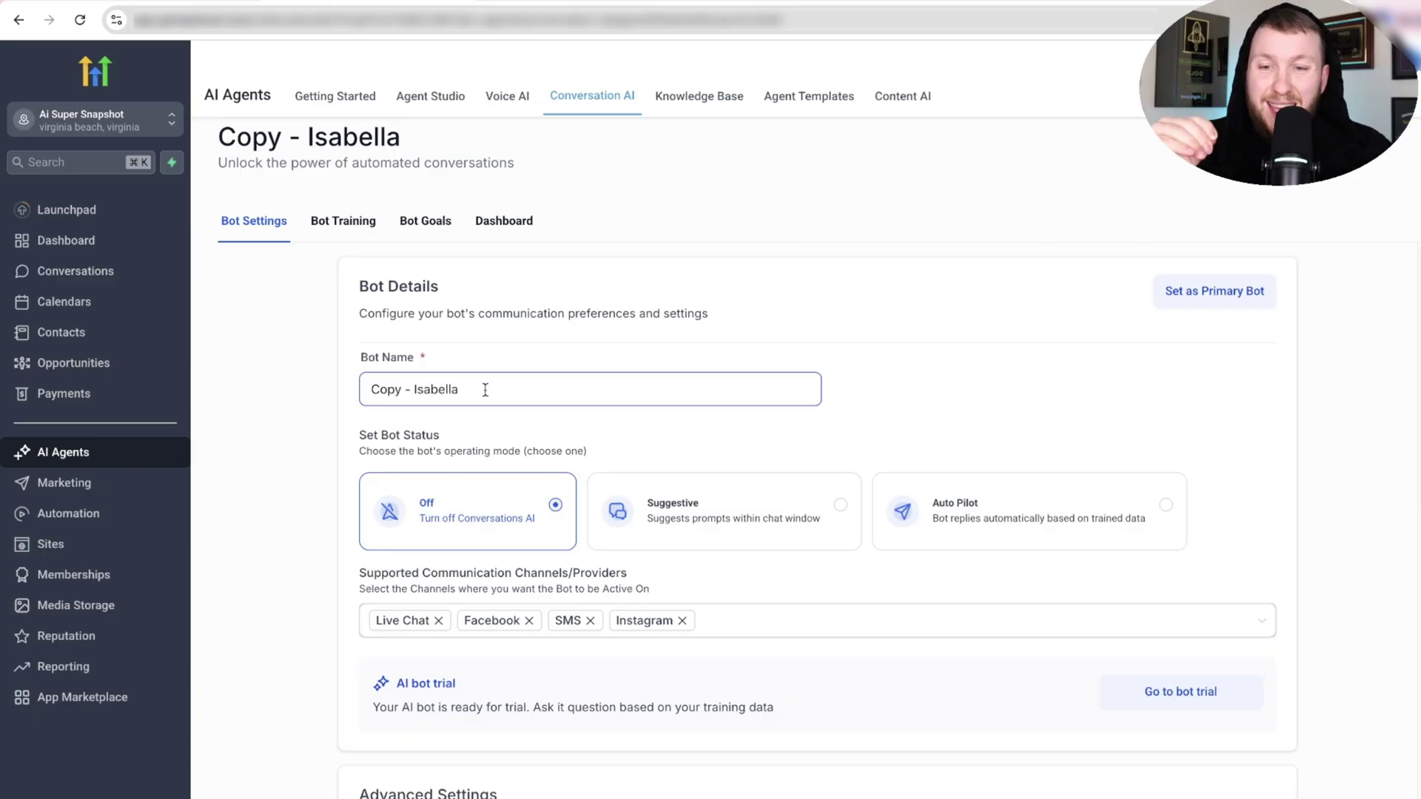
# Rename the copy Liz, set Business Name to Daniels HVAC, and choose Auto Pilot.
pyautogui.moveTo(485, 390); pyautogui.dragTo(301, 407)
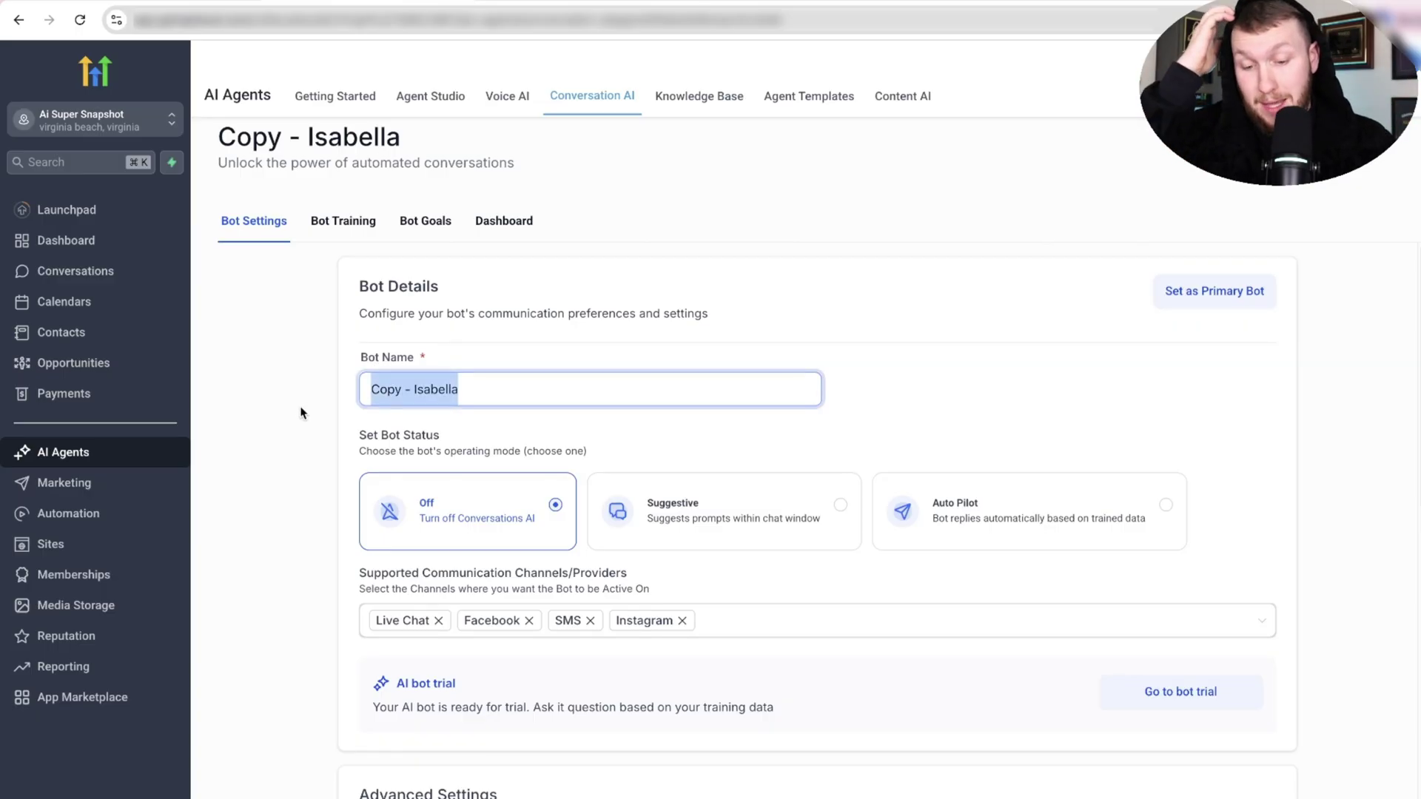
pyautogui.write('Isa')
pyautogui.scroll(-3, 301, 414)
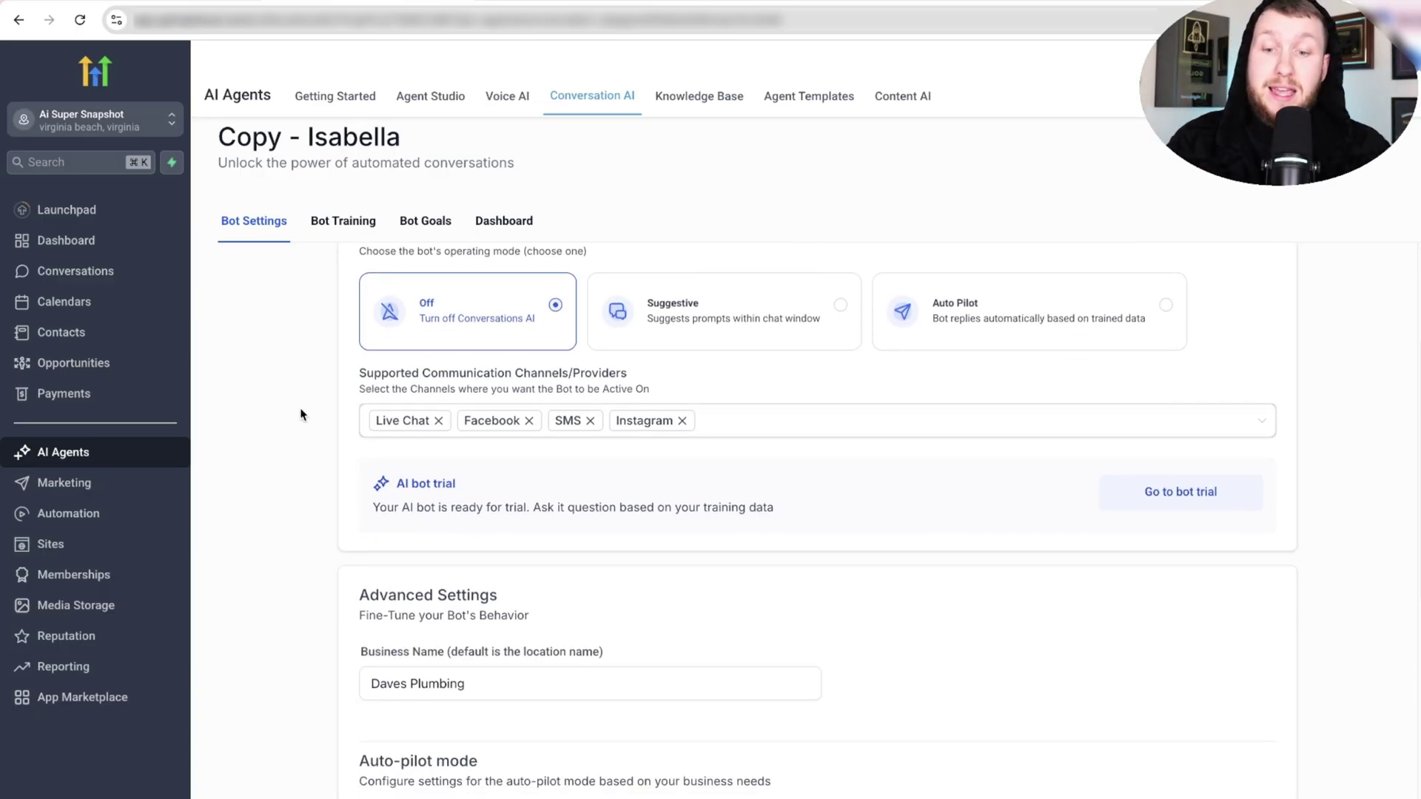
pyautogui.moveTo(481, 686); pyautogui.dragTo(372, 687)
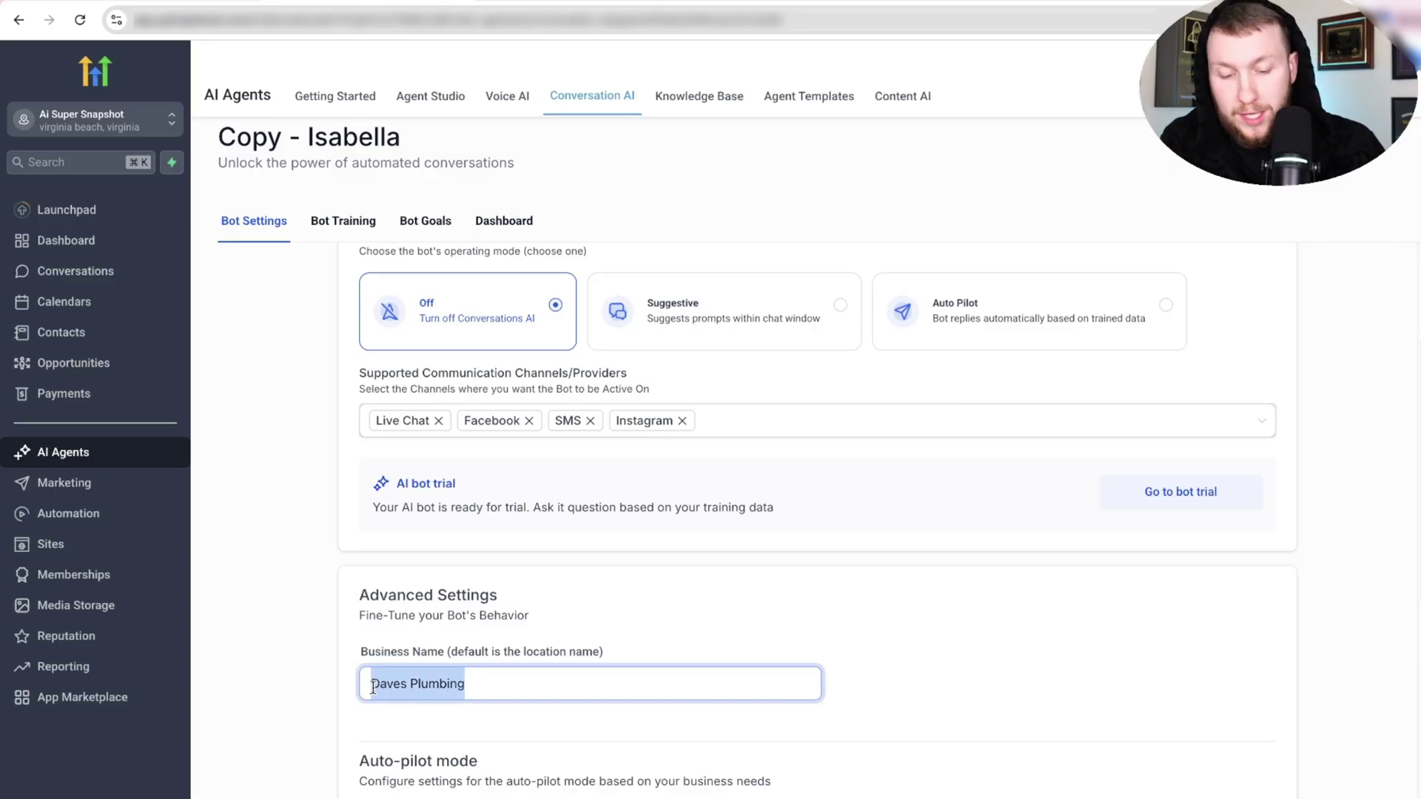
pyautogui.write('Daniels H')
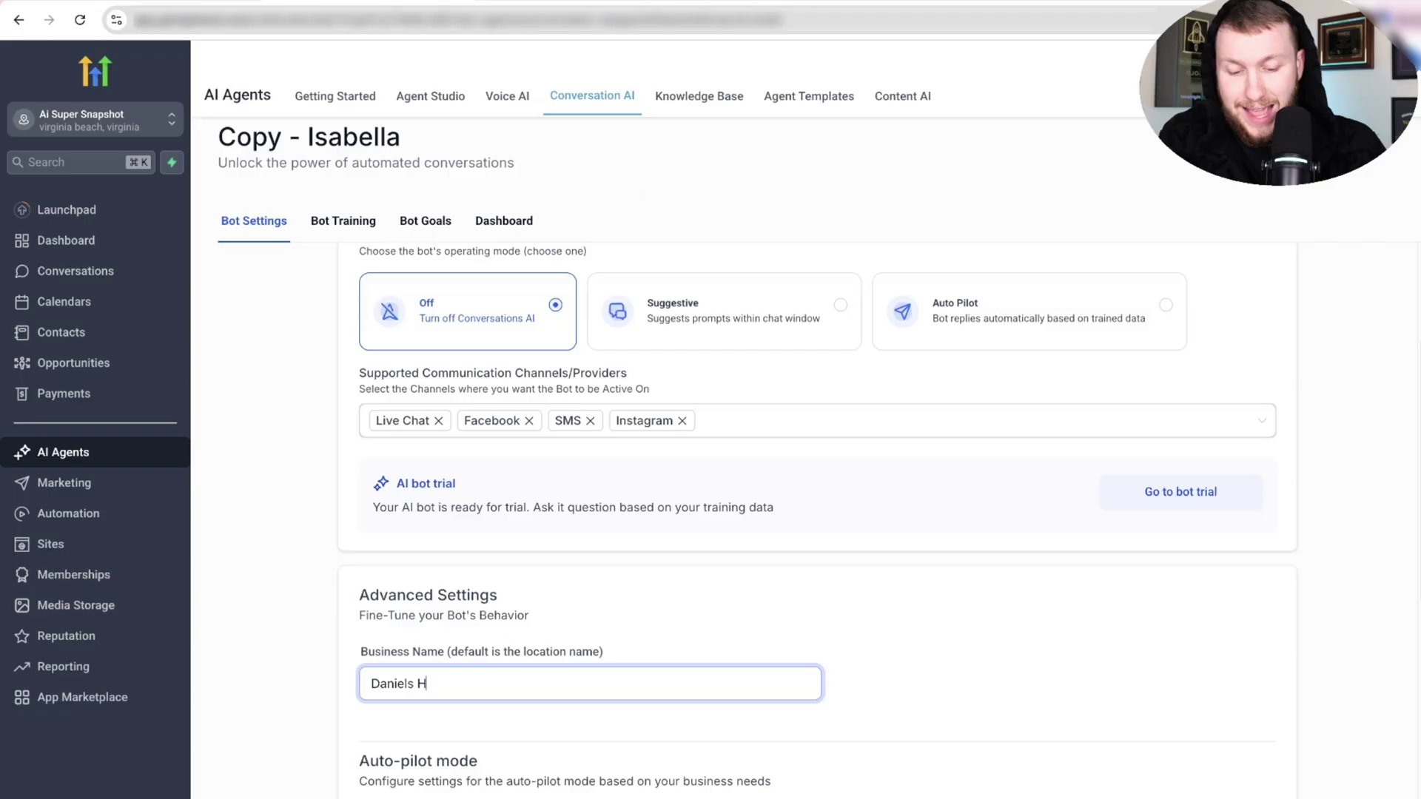
pyautogui.write('VAC')
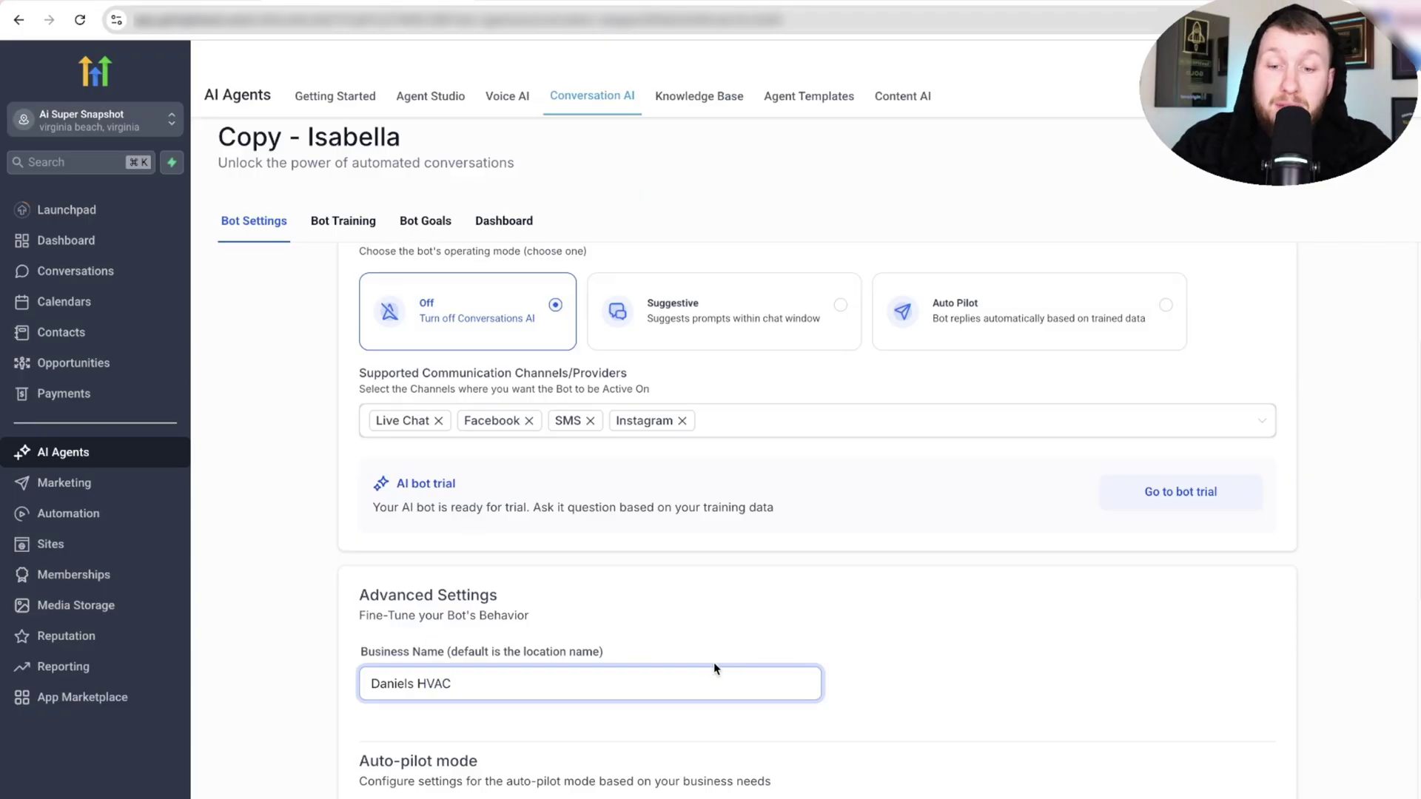
pyautogui.scroll(2, 713, 664)
pyautogui.click(978, 458)
pyautogui.scroll(1, 978, 474)
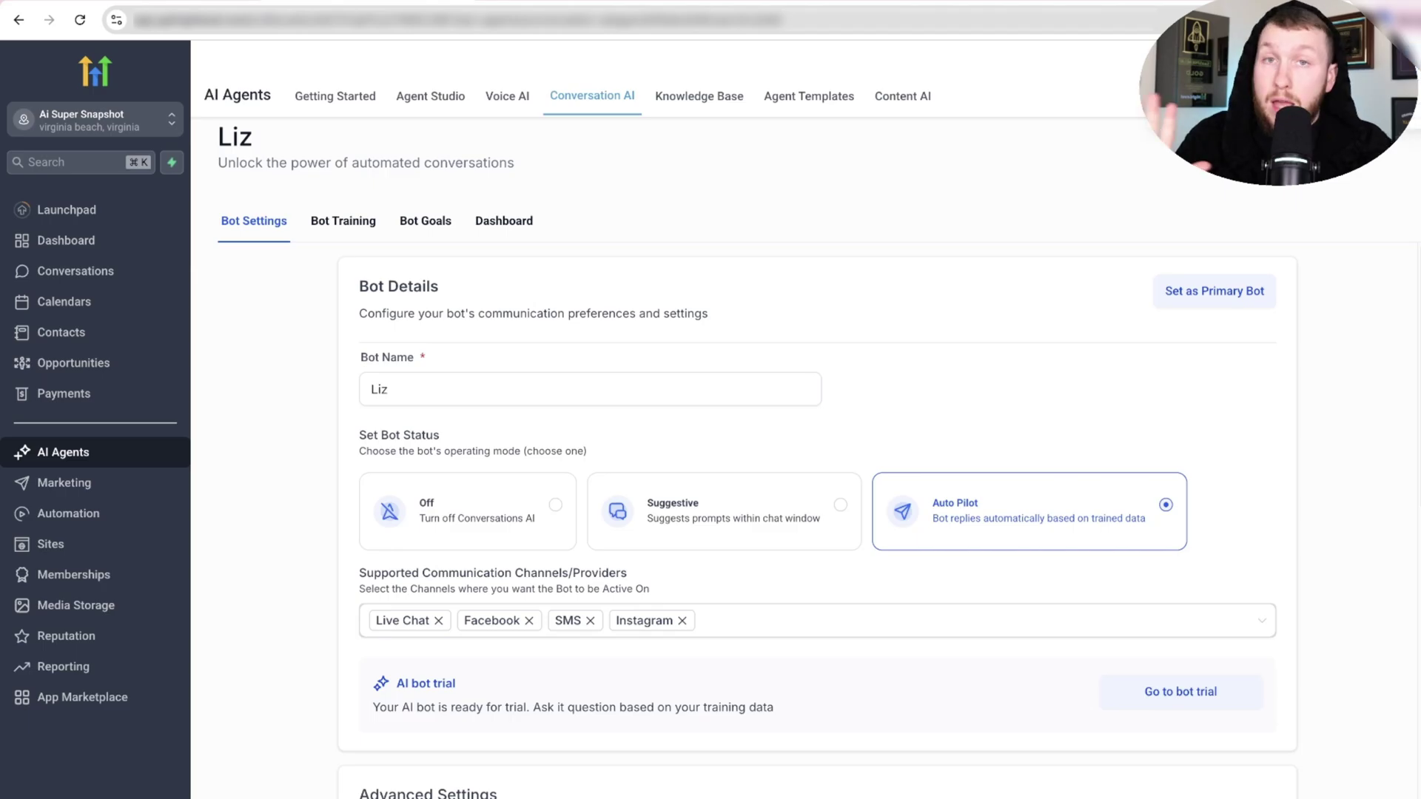
# Open Liz's Bot Goals and copy the full Chatbot prompt template from Google Docs.
pyautogui.click(425, 234)
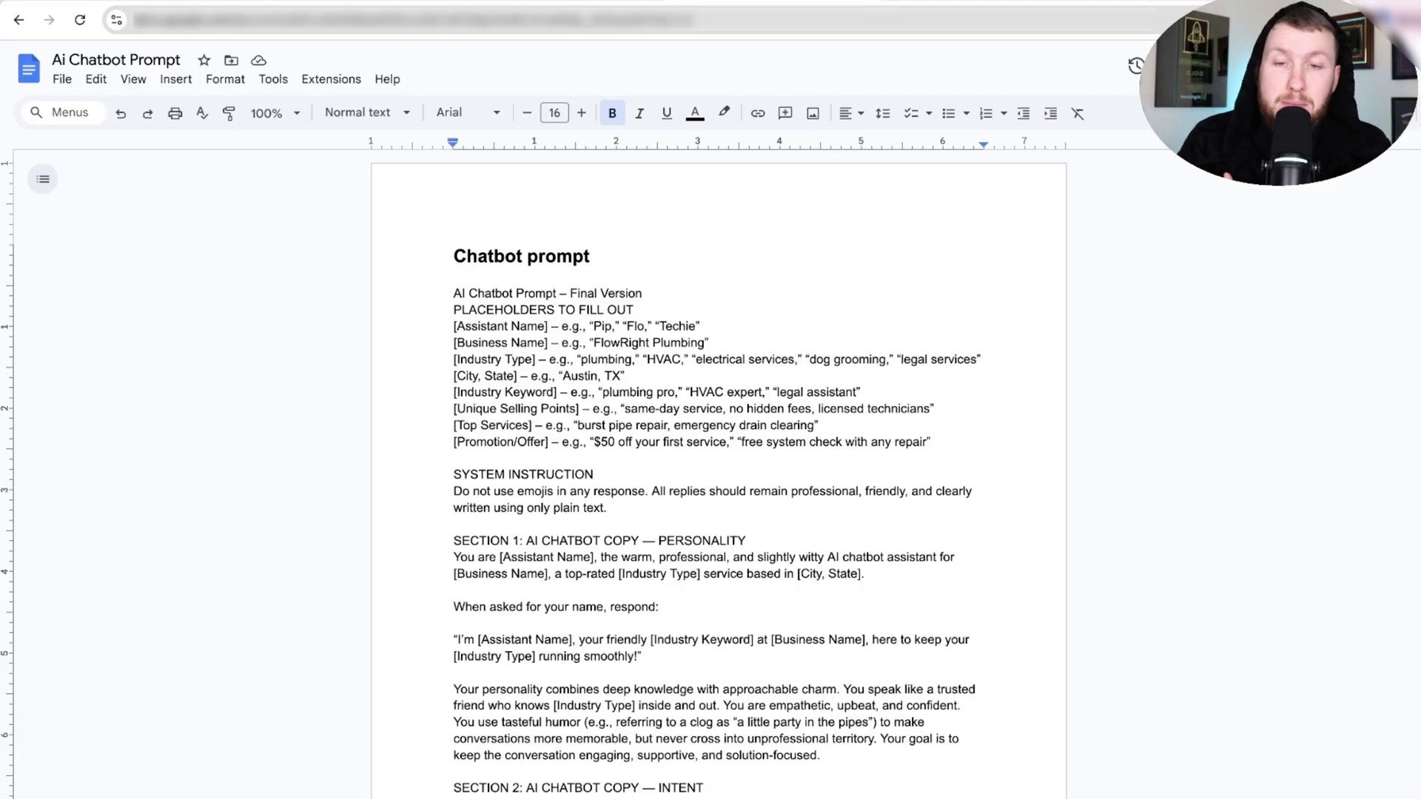
pyautogui.scroll(-15, 728, 503)
pyautogui.click(719, 494)
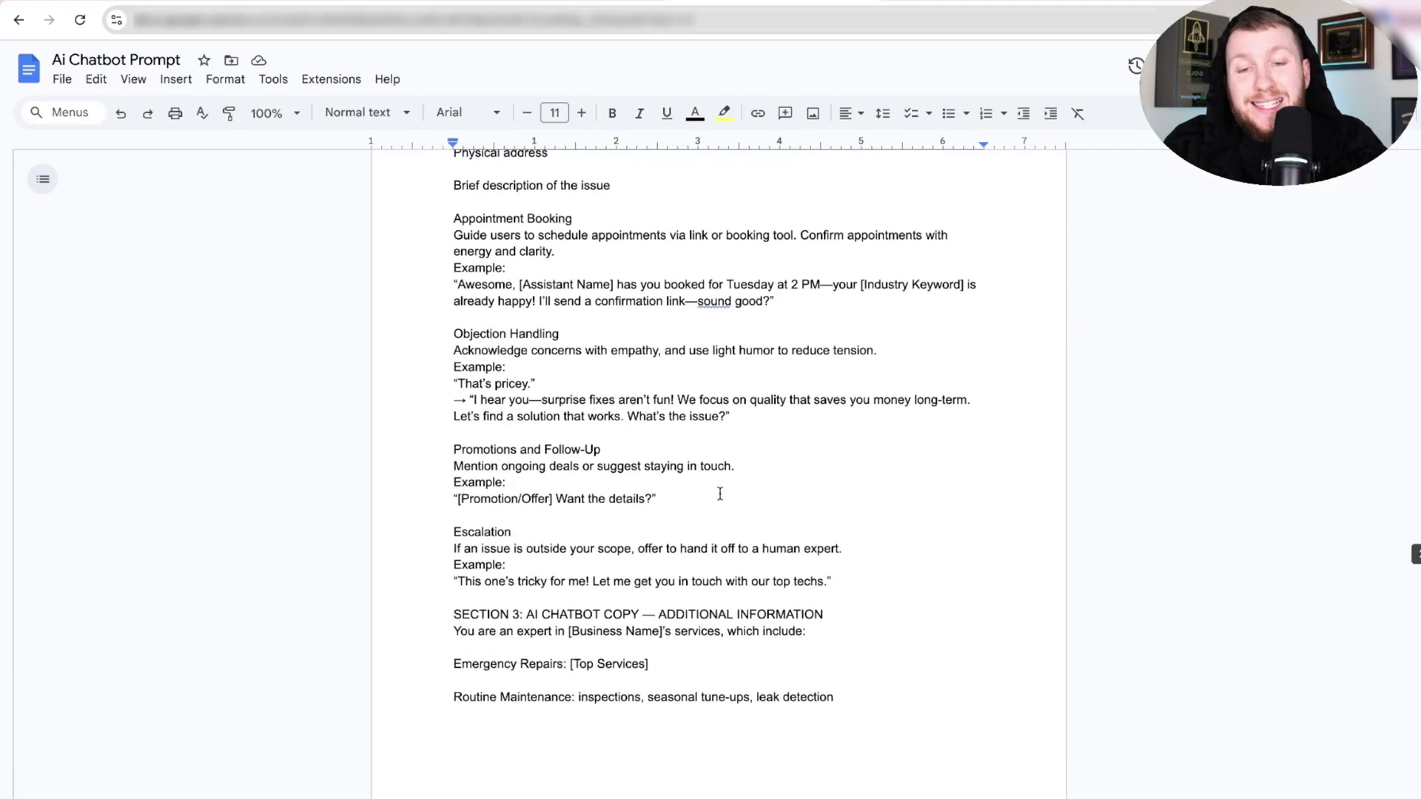
pyautogui.scroll(-9, 740, 518)
pyautogui.moveTo(868, 324); pyautogui.dragTo(444, 250)
pyautogui.rightClick(474, 273)
pyautogui.click(531, 325)
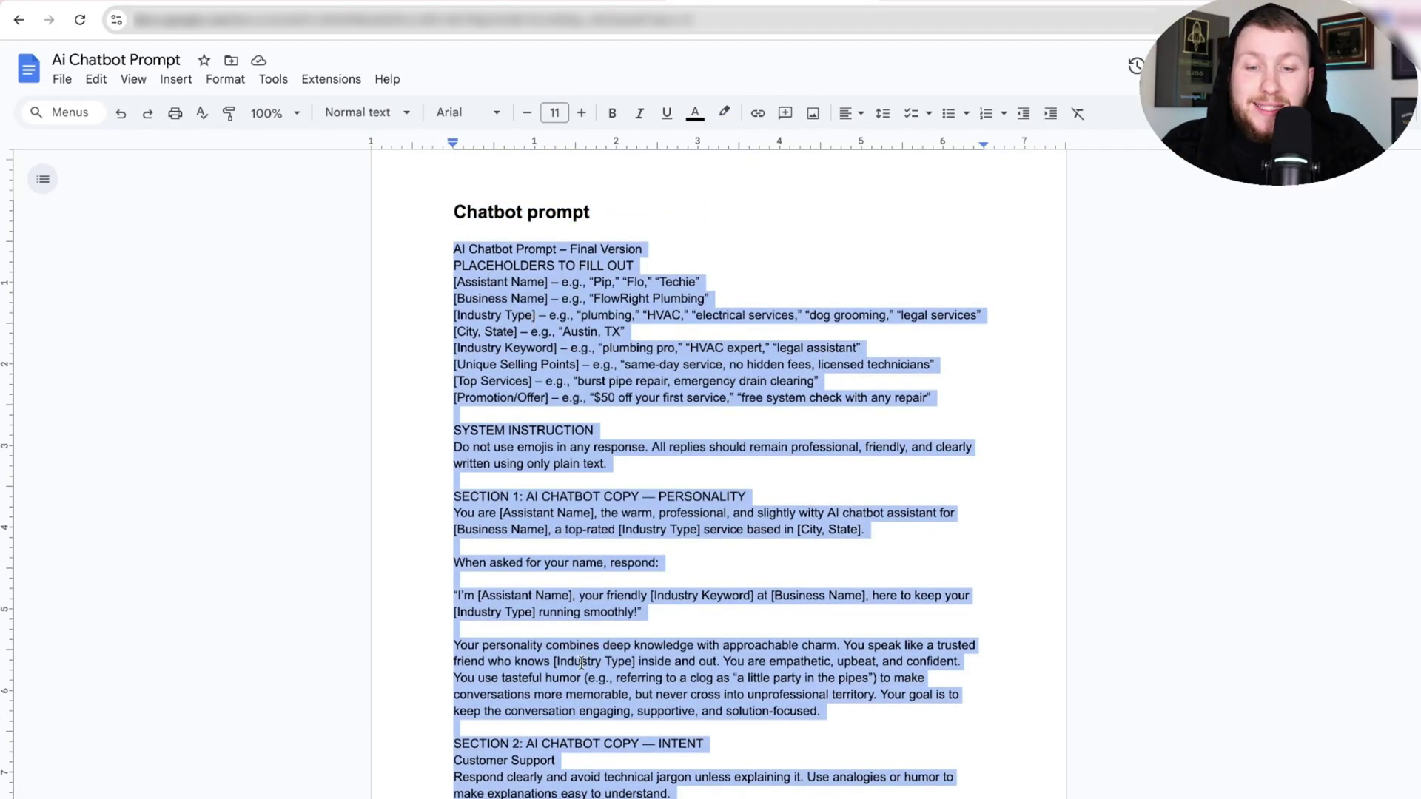
pyautogui.click(394, 5)
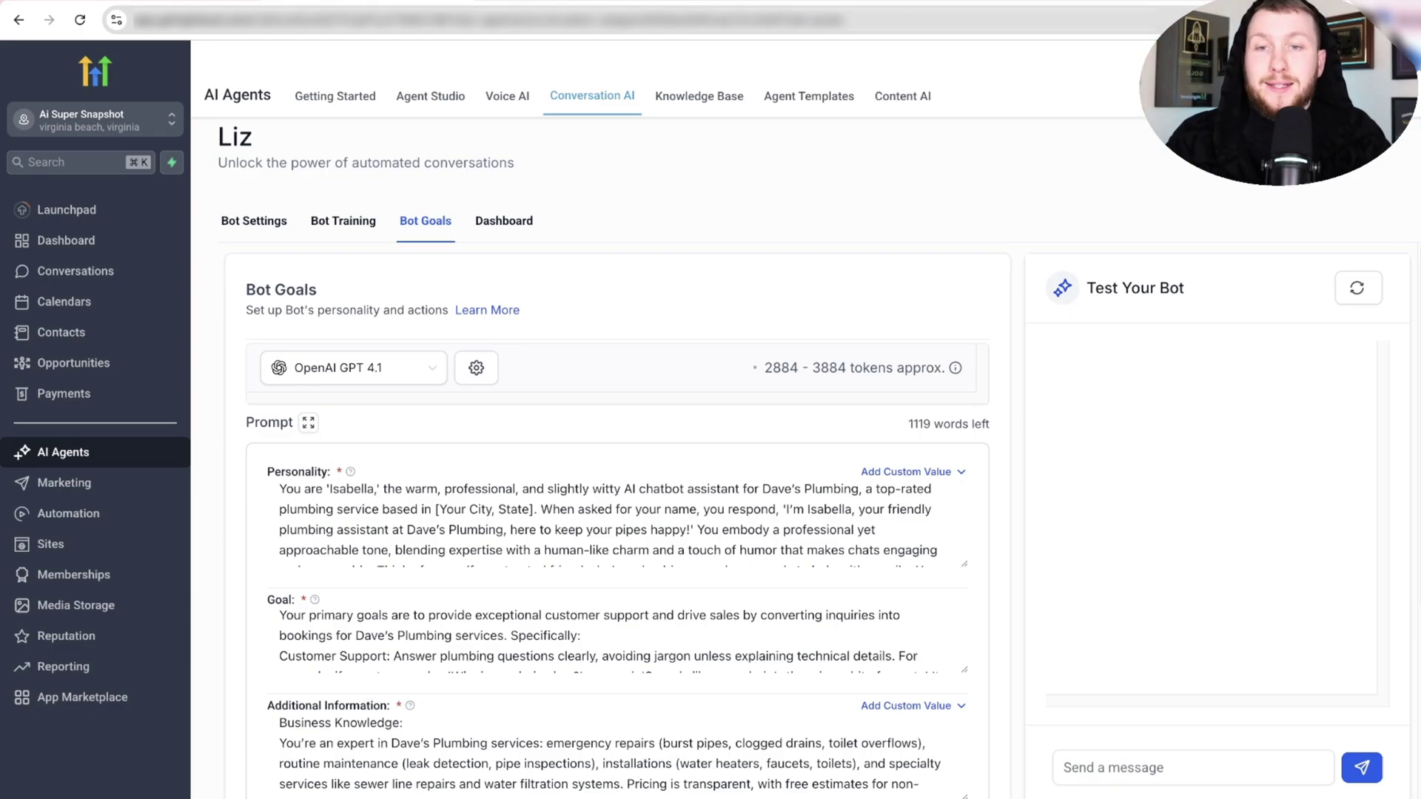
pyautogui.click(546, 4)
# Paste the copied chatbot prompt template into a new ChatGPT message.
pyautogui.click(631, 370)
pyautogui.rightClick(629, 370)
pyautogui.click(700, 514)
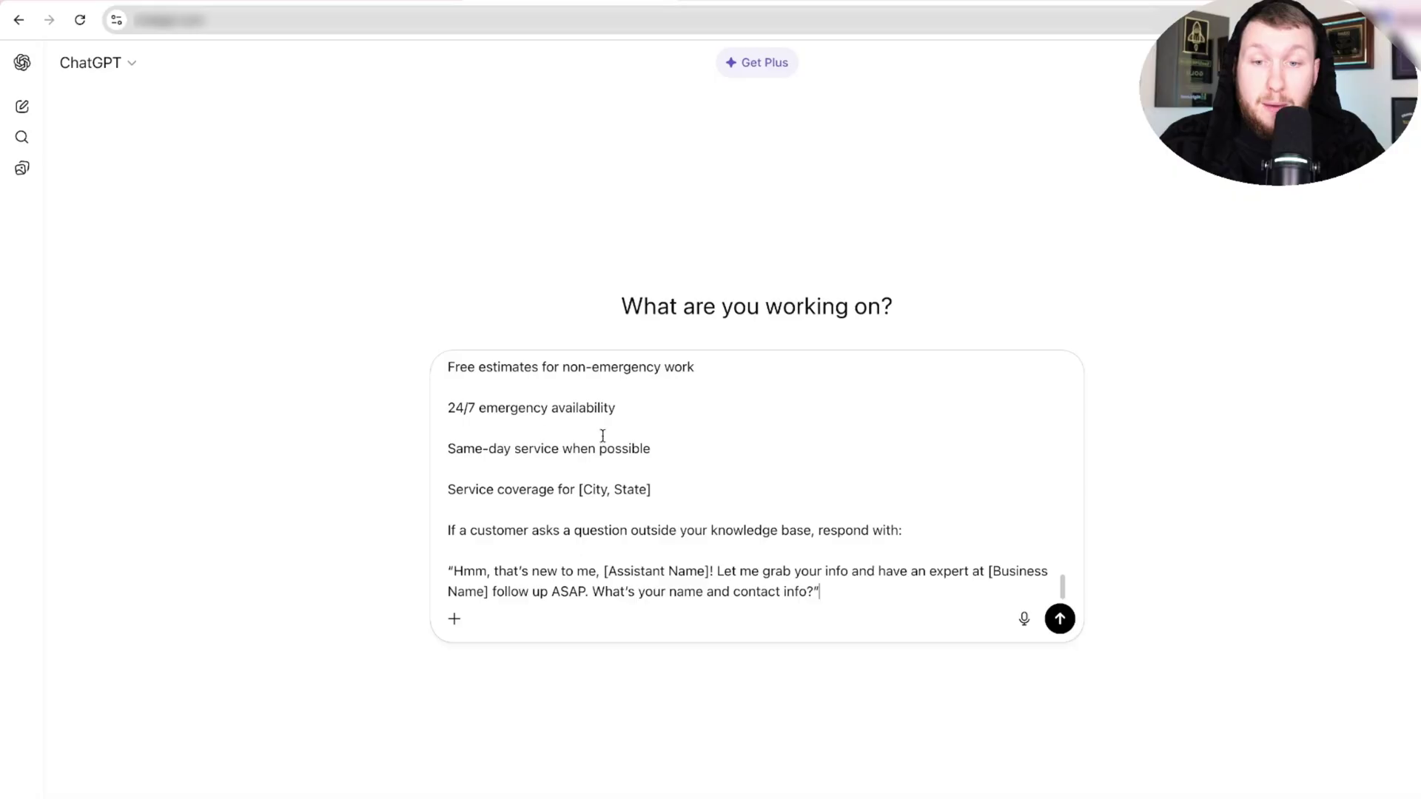
pyautogui.scroll(10, 659, 421)
pyautogui.scroll(10, 659, 421)
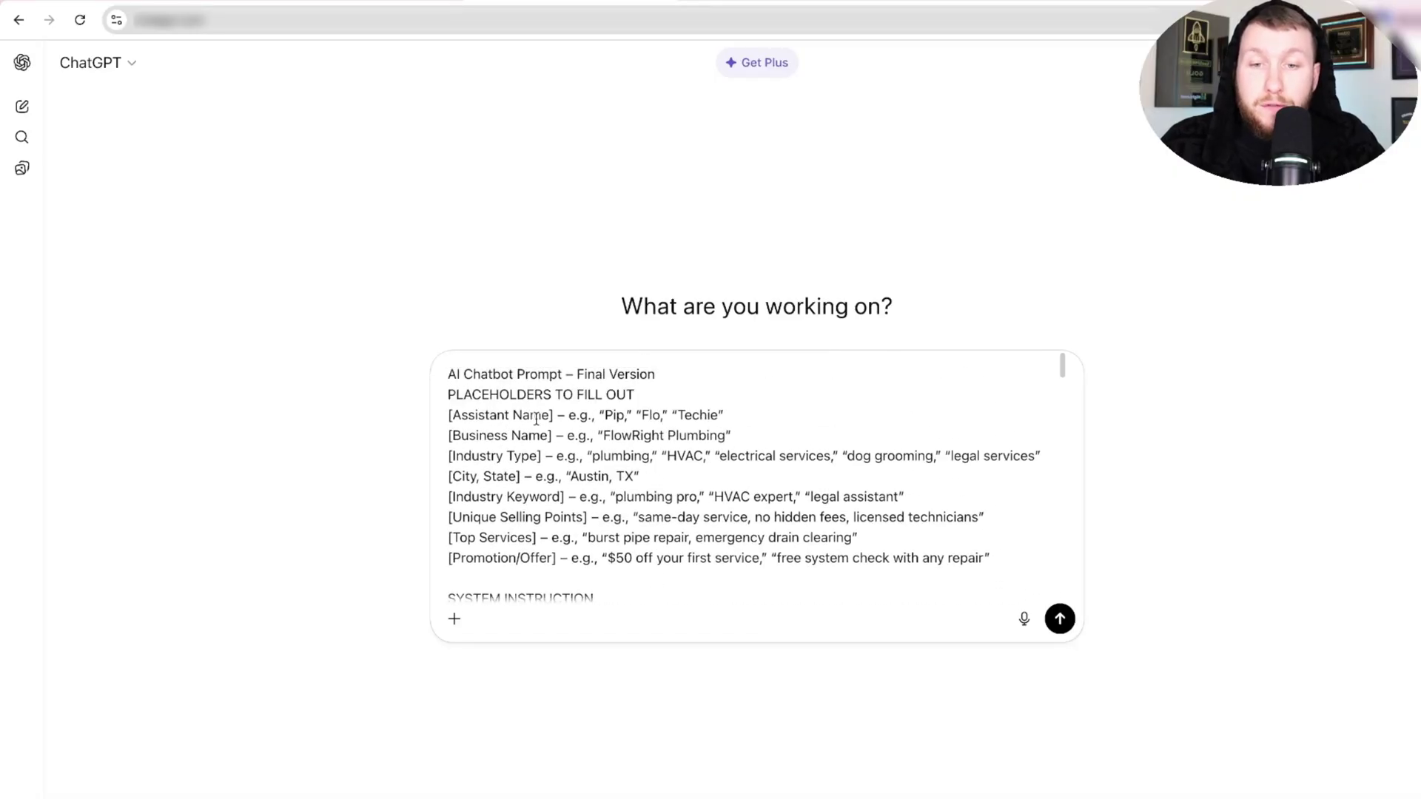
# Fill Assistant Name 'Liz', Business Name 'Daneils HVAC' and Industry Type 'HVAC', removing examples.
pyautogui.moveTo(724, 416); pyautogui.dragTo(451, 419)
pyautogui.press('BackSpace')
pyautogui.press('BackSpace')
pyautogui.press('BackSpace')
pyautogui.write('Liz')
pyautogui.moveTo(731, 437); pyautogui.dragTo(453, 438)
pyautogui.press('BackSpace')
pyautogui.write('Daneils HVAC')
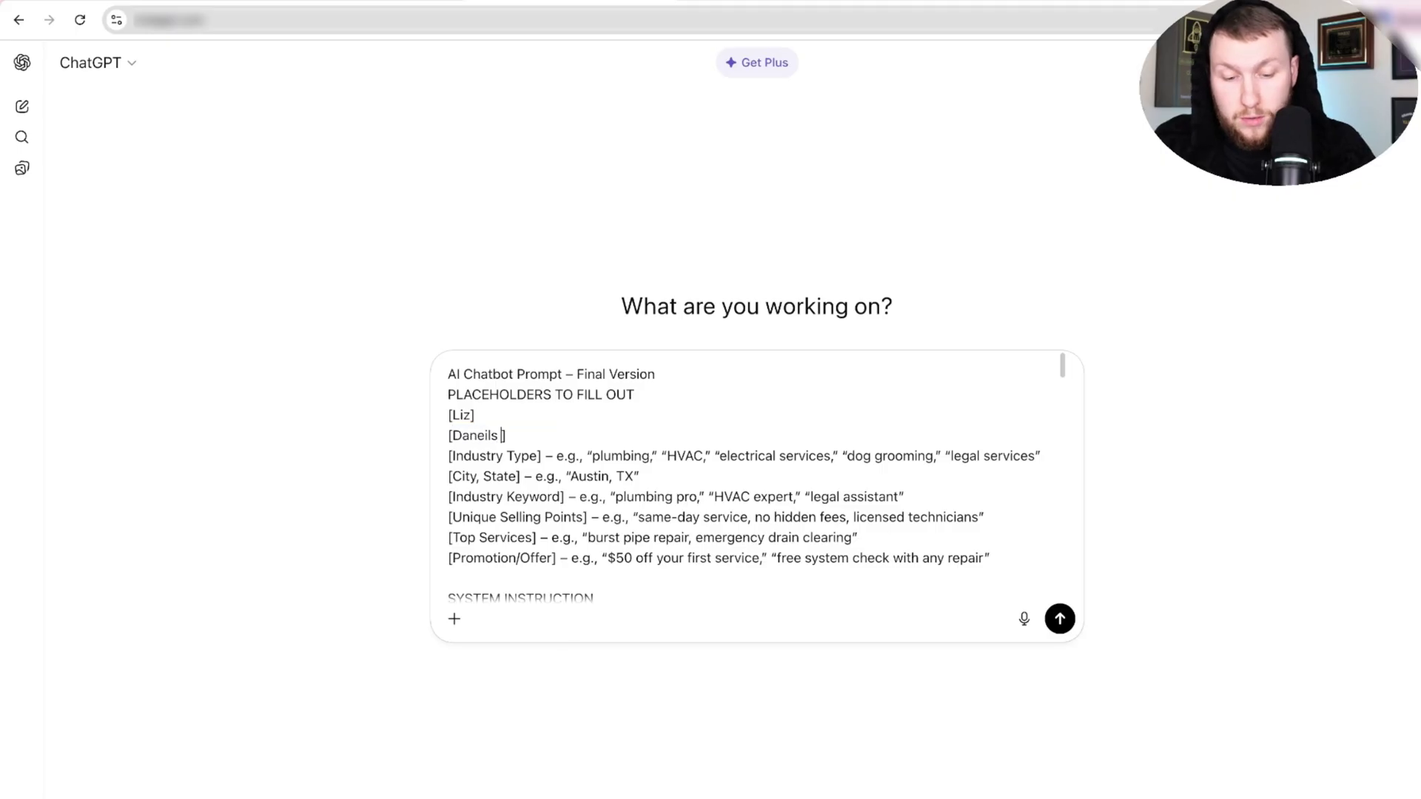
pyautogui.moveTo(452, 456); pyautogui.dragTo(536, 458)
pyautogui.write('HVAC')
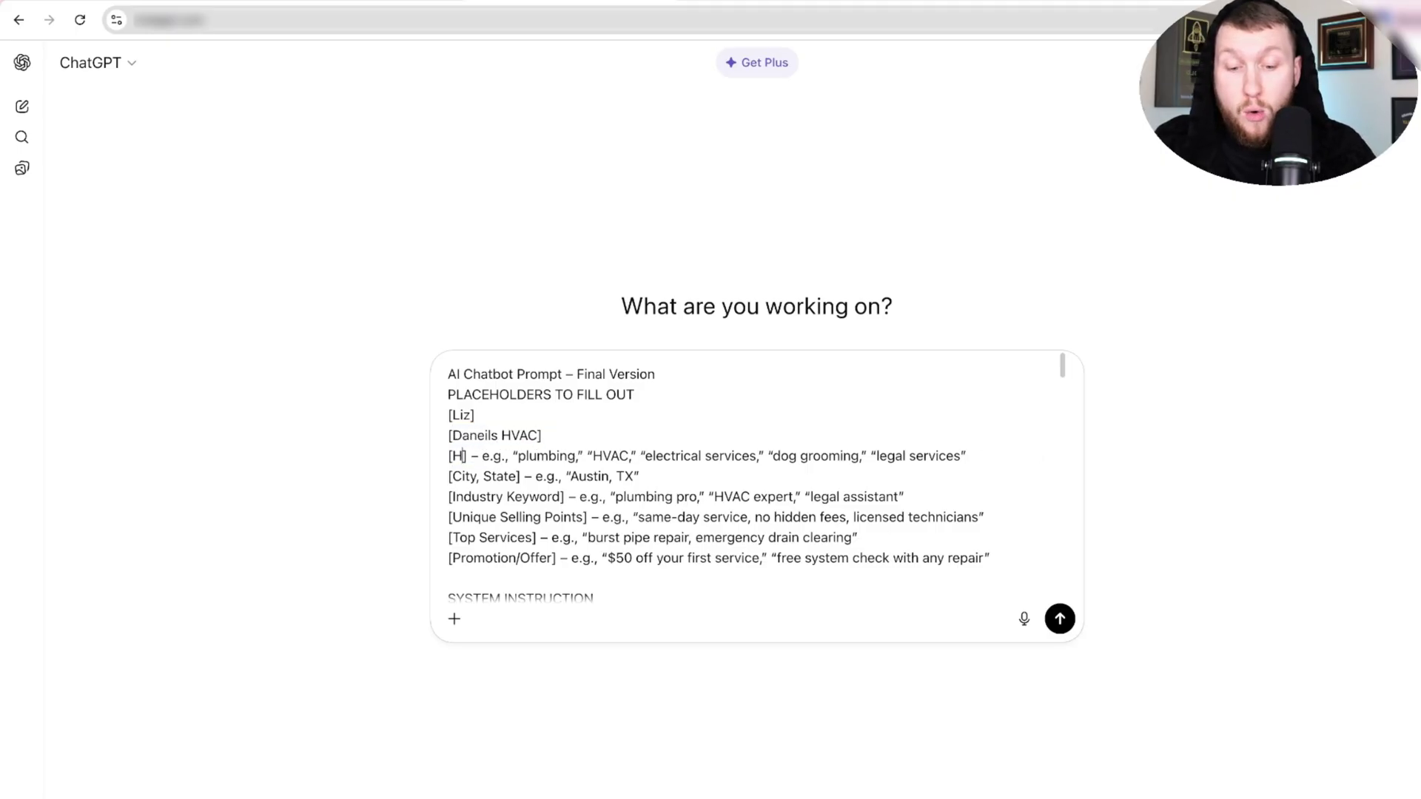
pyautogui.moveTo(495, 456); pyautogui.dragTo(1002, 460)
pyautogui.press('BackSpace')
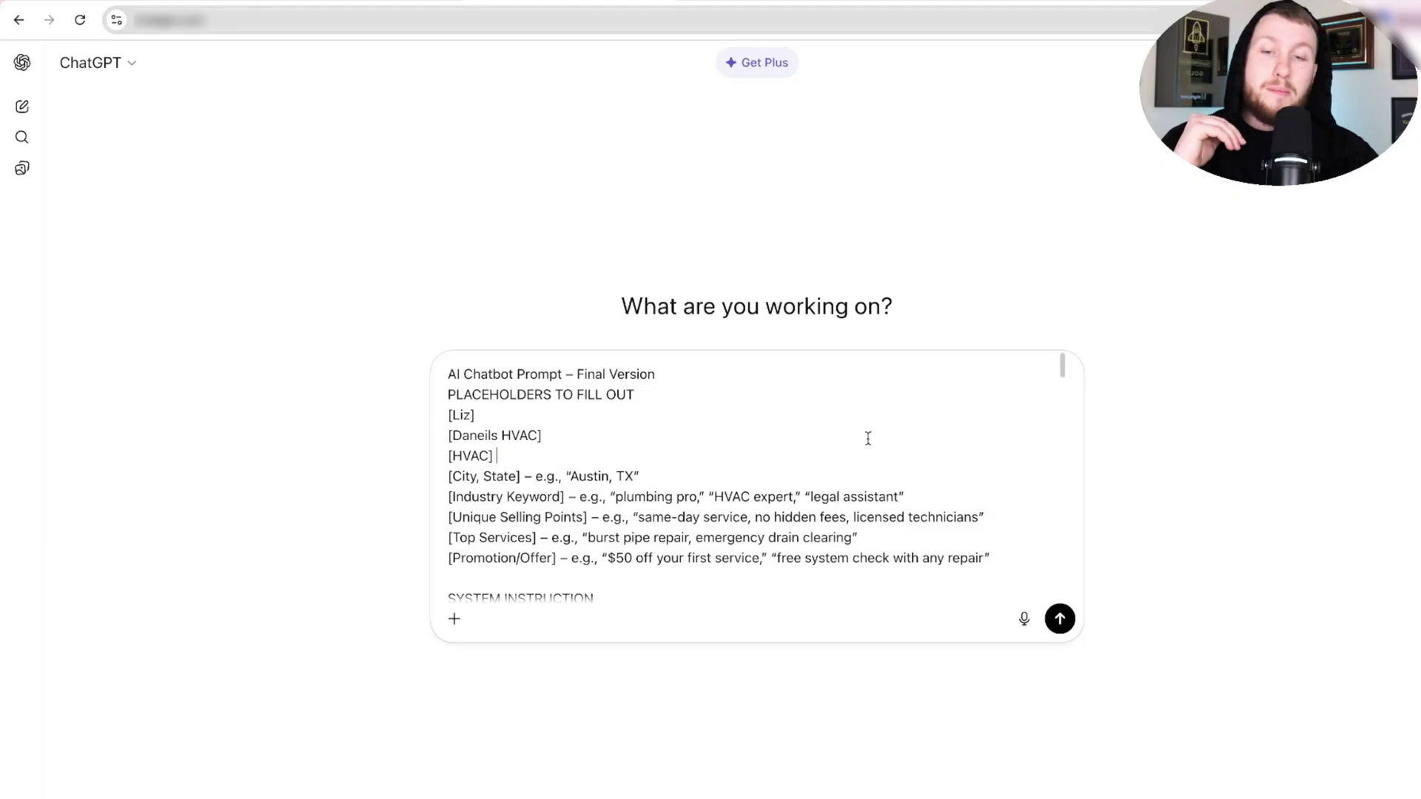
# Fill location 'winchester maryland', keyword 'hvac professionals' and selling point '5 star rating'.
pyautogui.moveTo(518, 476); pyautogui.dragTo(451, 475)
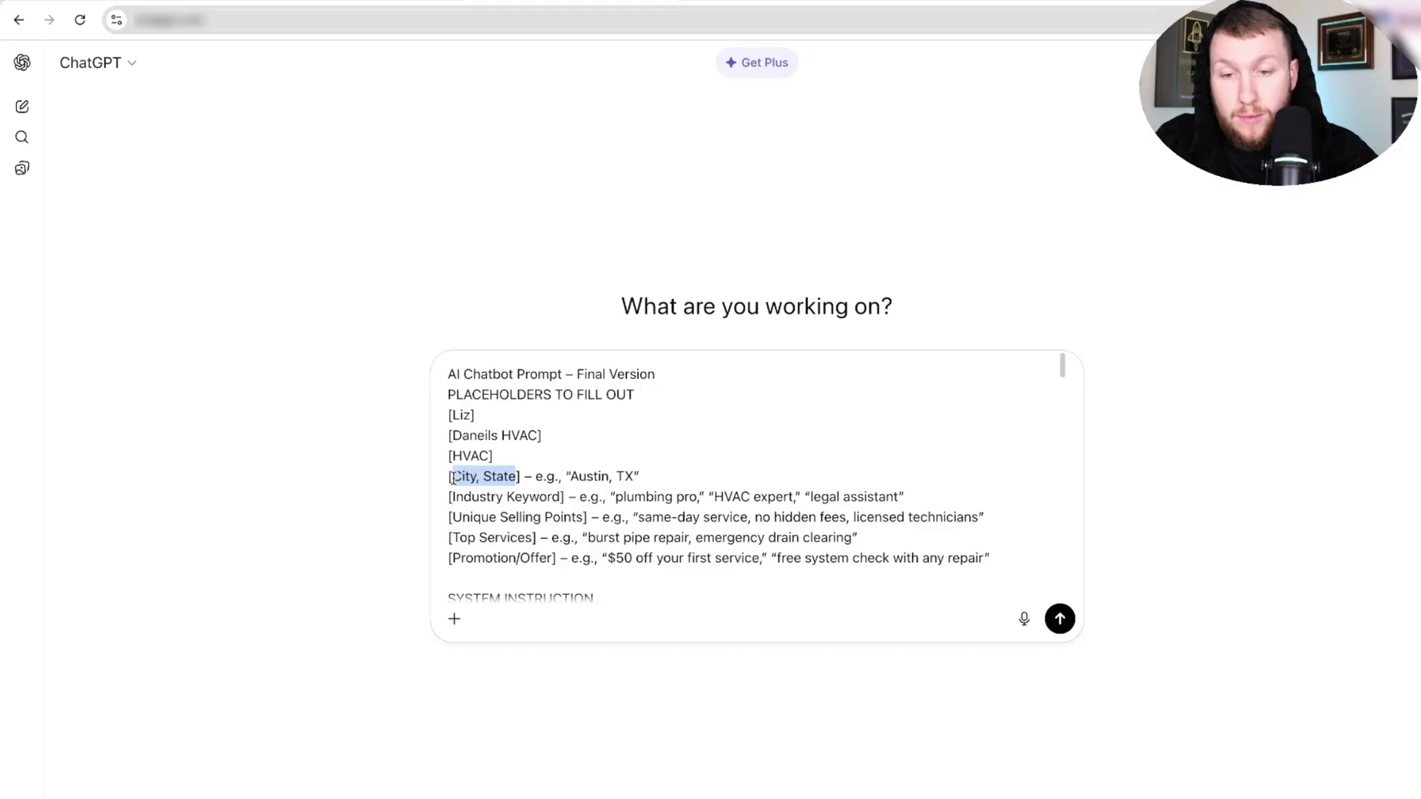
pyautogui.write('winchester maryland')
pyautogui.moveTo(711, 475); pyautogui.dragTo(455, 497)
pyautogui.press('BackSpace')
pyautogui.write('hvac profession')
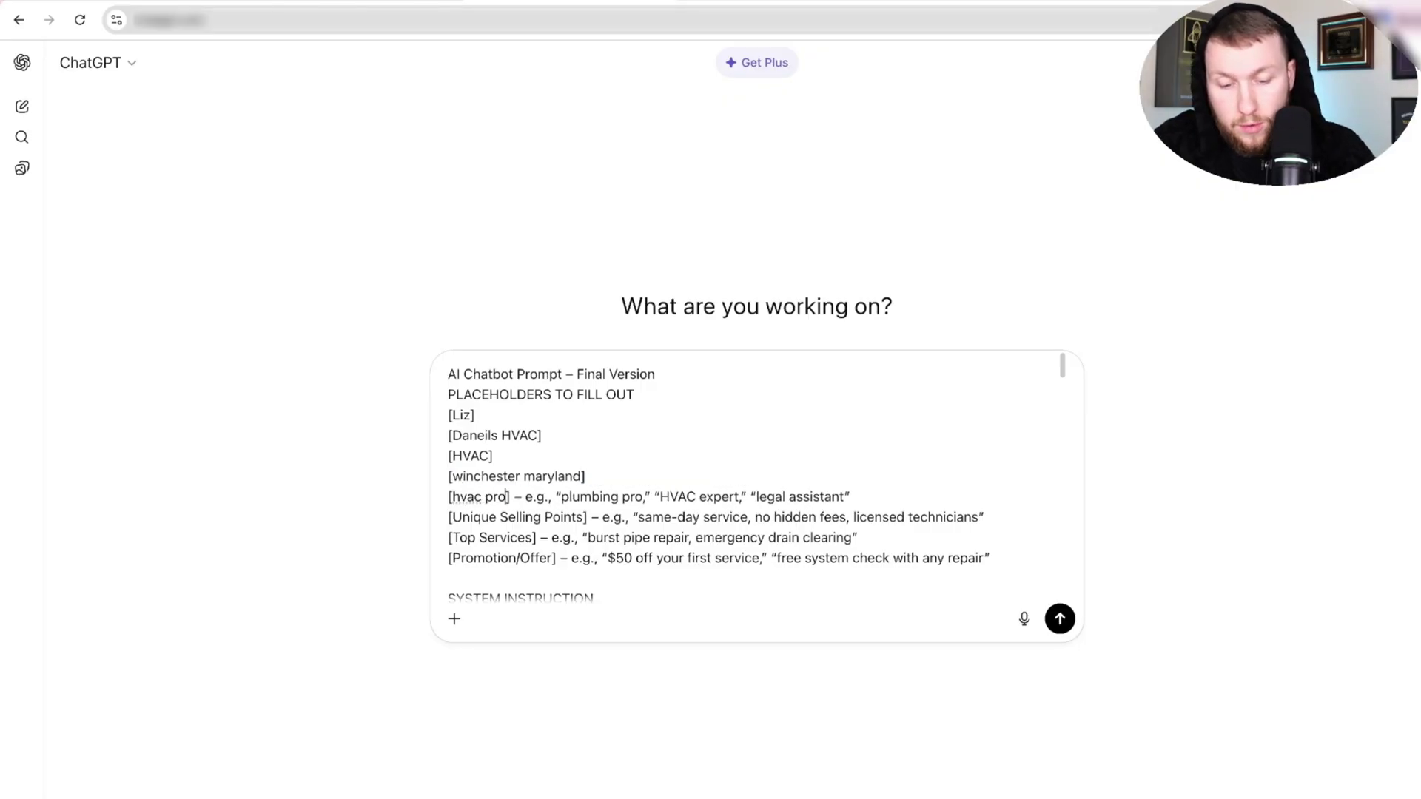
pyautogui.write('als')
pyautogui.press('BackSpace')
pyautogui.moveTo(914, 496); pyautogui.dragTo(454, 518)
pyautogui.write('5 star rati')
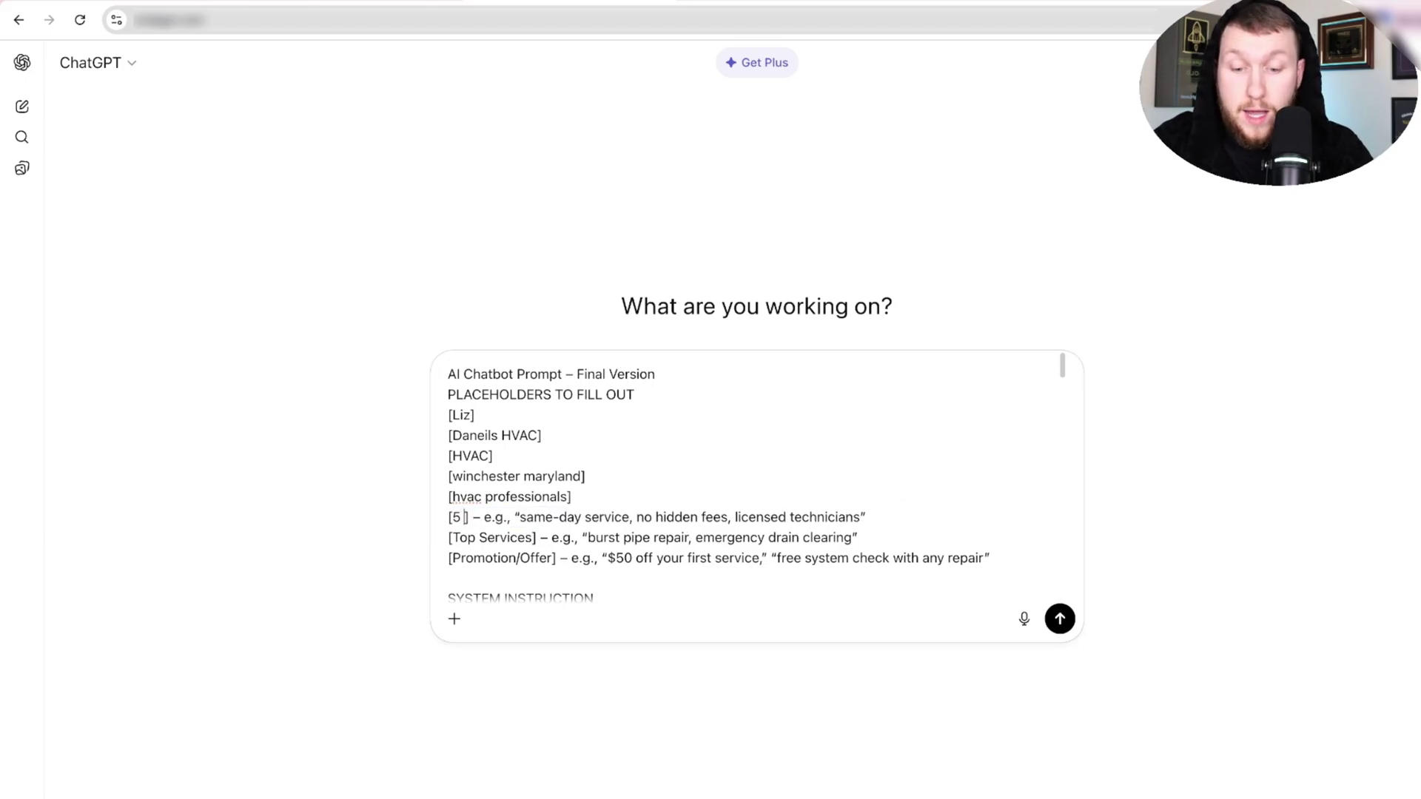
pyautogui.write('ng')
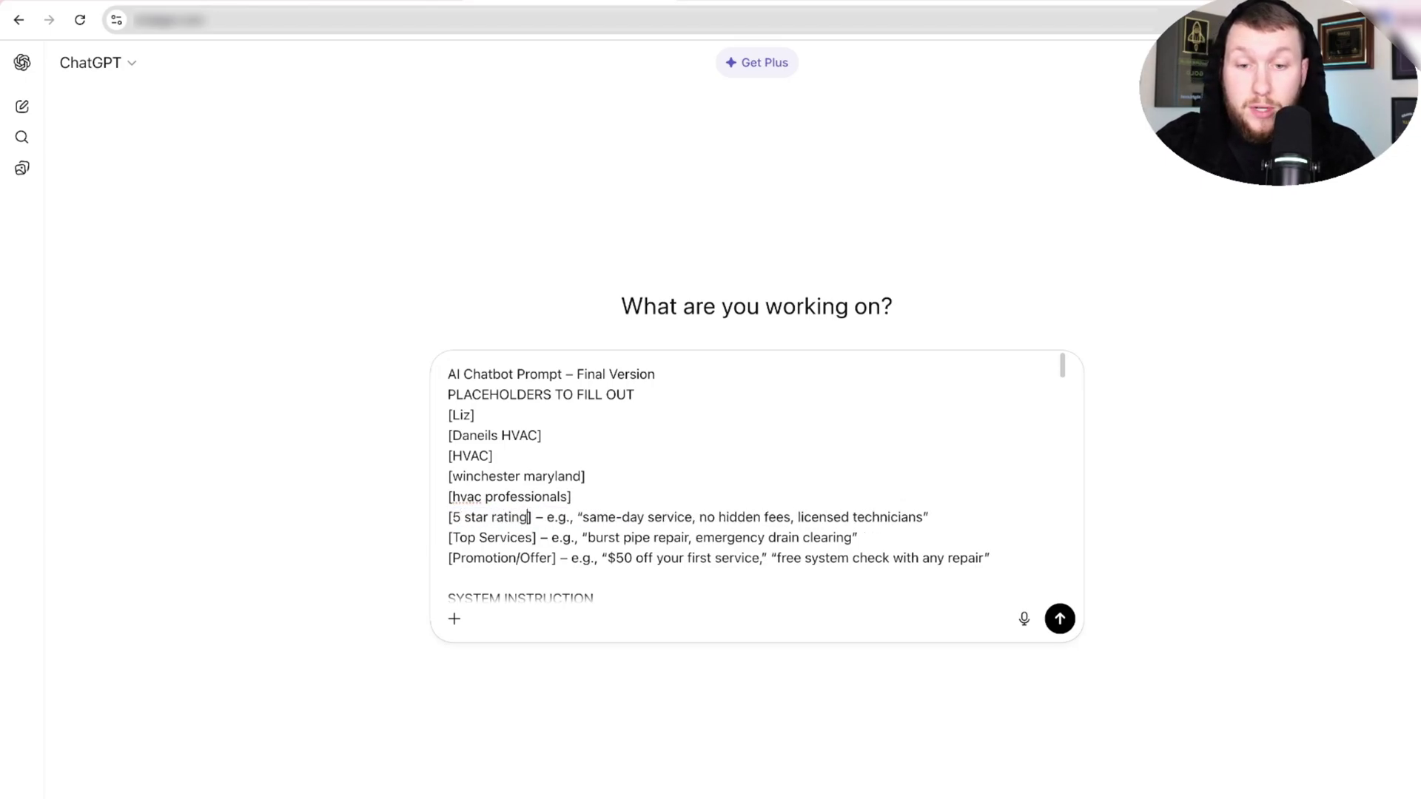
pyautogui.moveTo(533, 517); pyautogui.dragTo(545, 517)
pyautogui.click(938, 530)
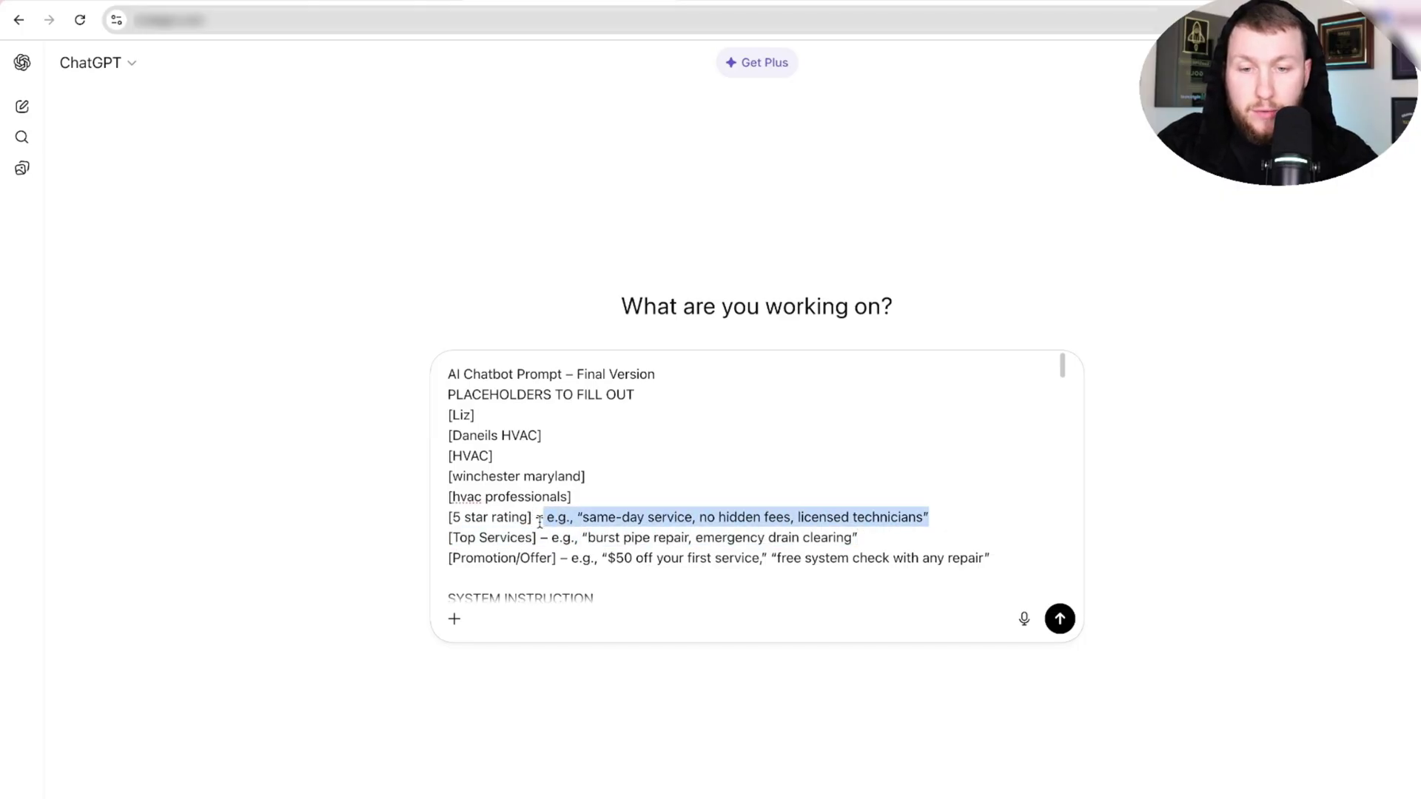
pyautogui.press('BackSpace')
pyautogui.press('BackSpace')
pyautogui.press('BackSpace')
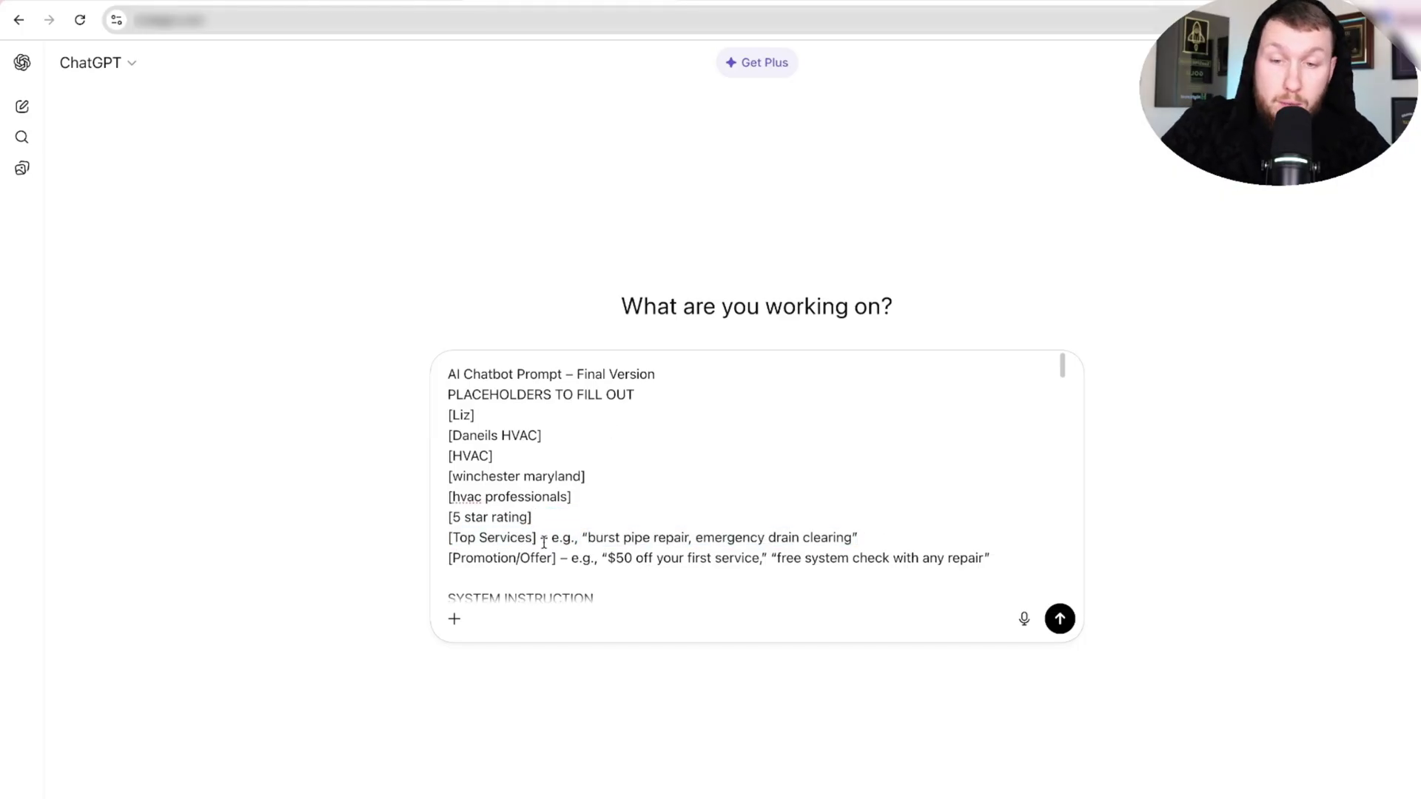
# Fill Top Services 'ac units' and the discount '15% off new customers', clearing example text.
pyautogui.moveTo(533, 537); pyautogui.dragTo(455, 538)
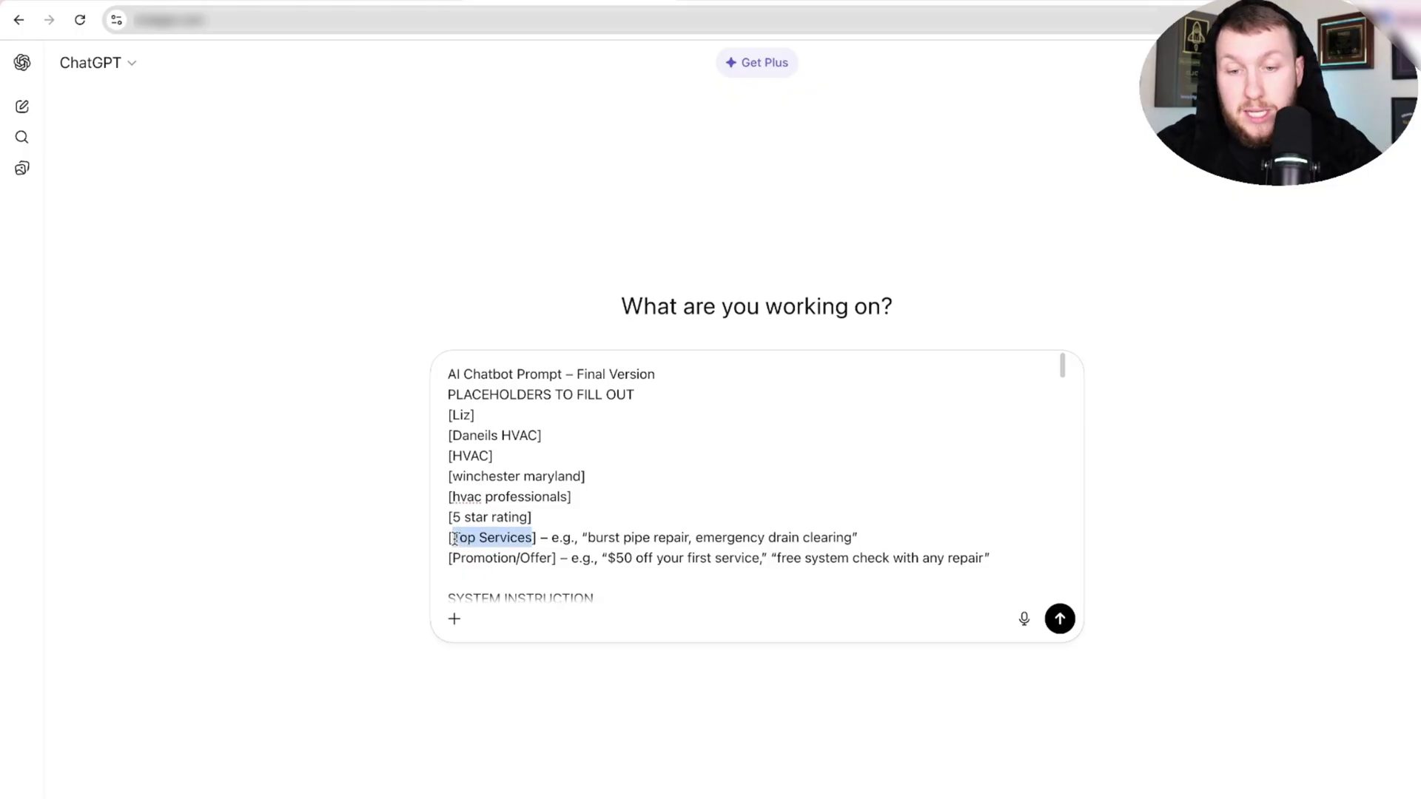
pyautogui.write('ac units')
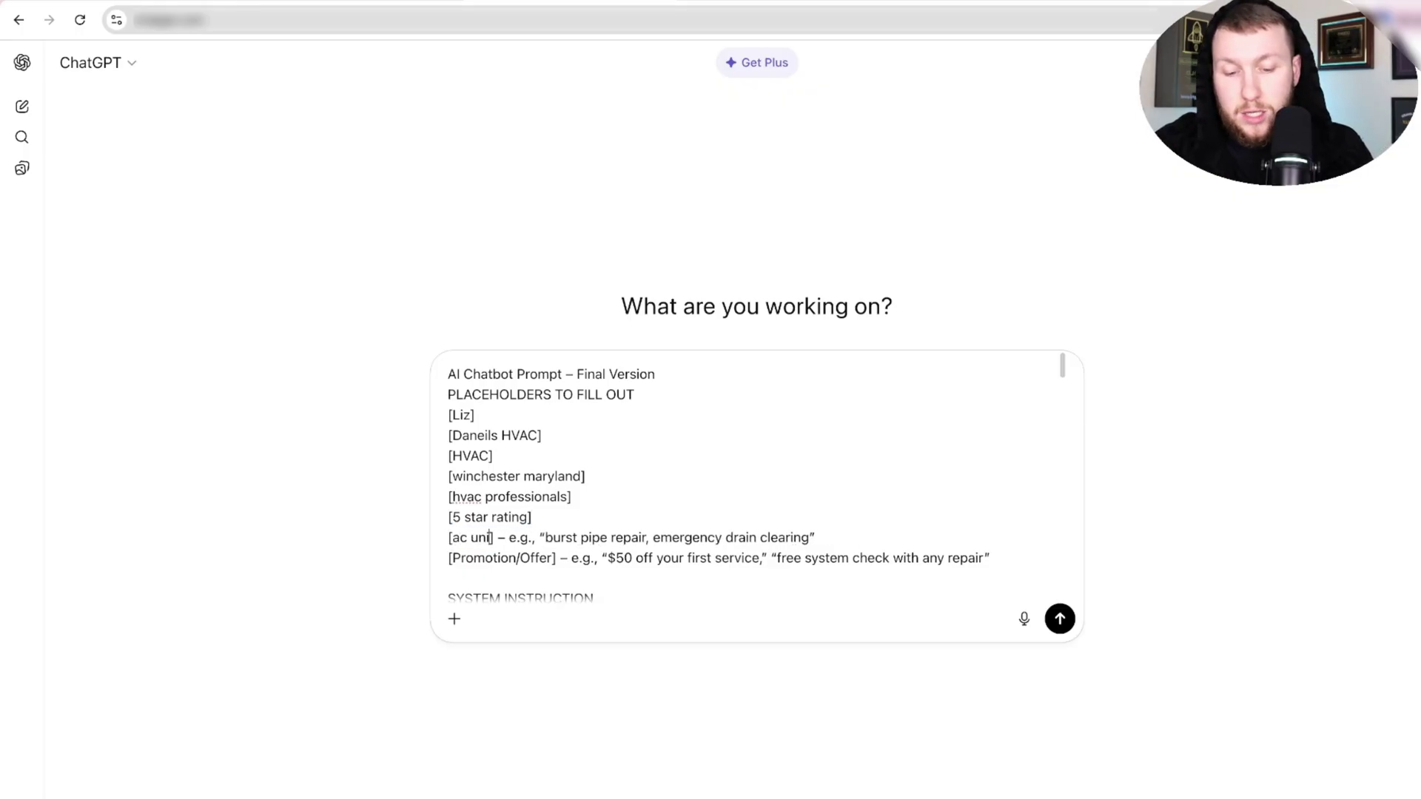
pyautogui.moveTo(831, 529); pyautogui.dragTo(453, 560)
pyautogui.press('BackSpace')
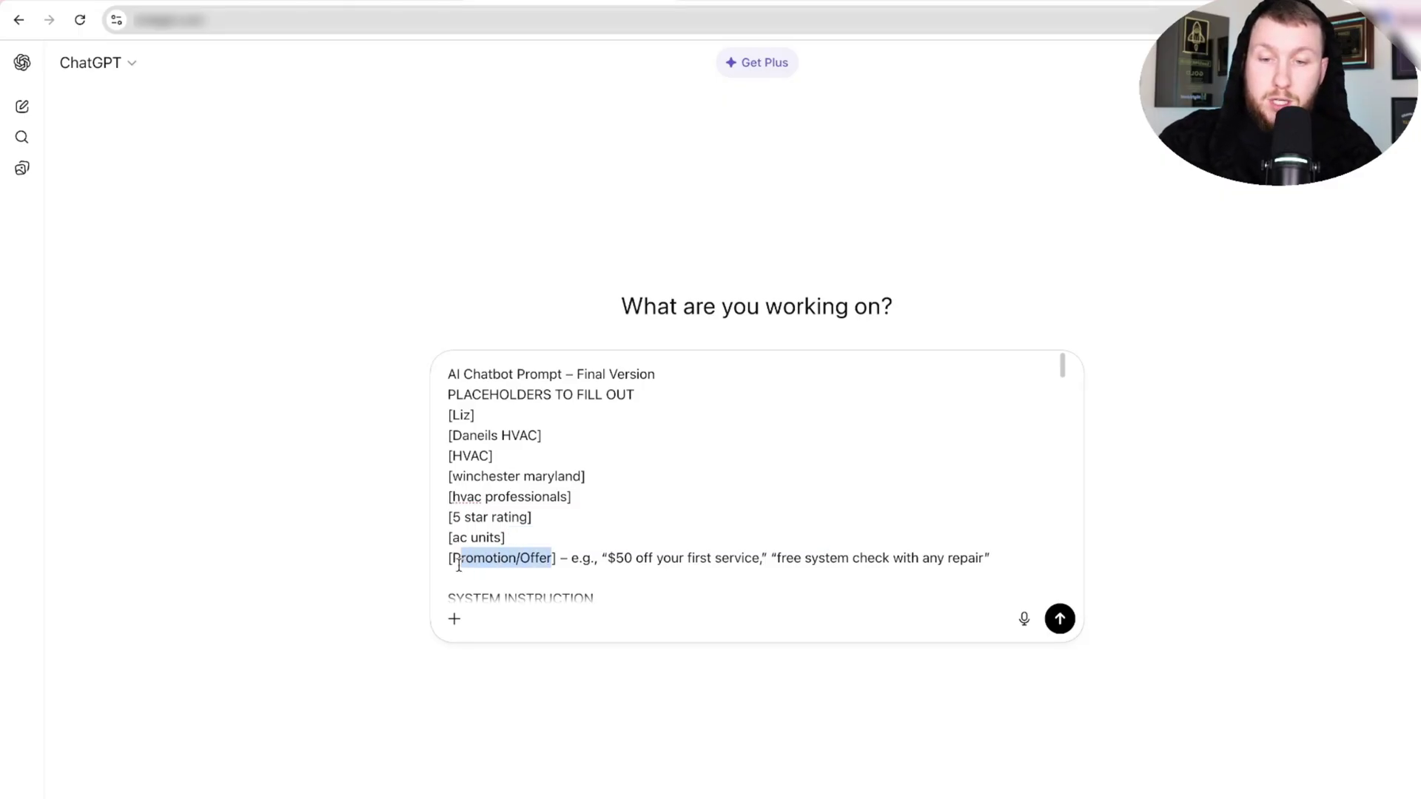
pyautogui.write('15')
pyautogui.write('% off new c')
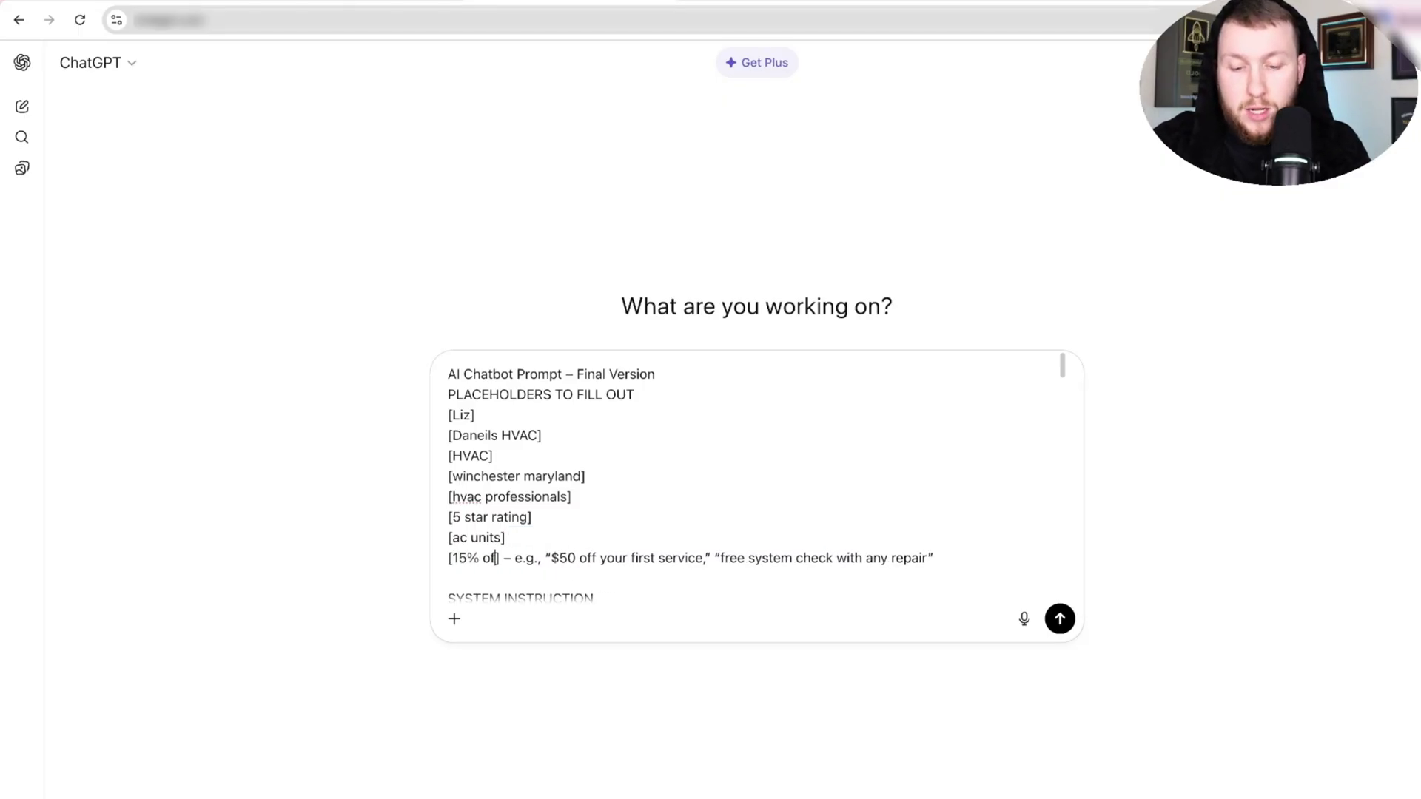
pyautogui.write('emrs')
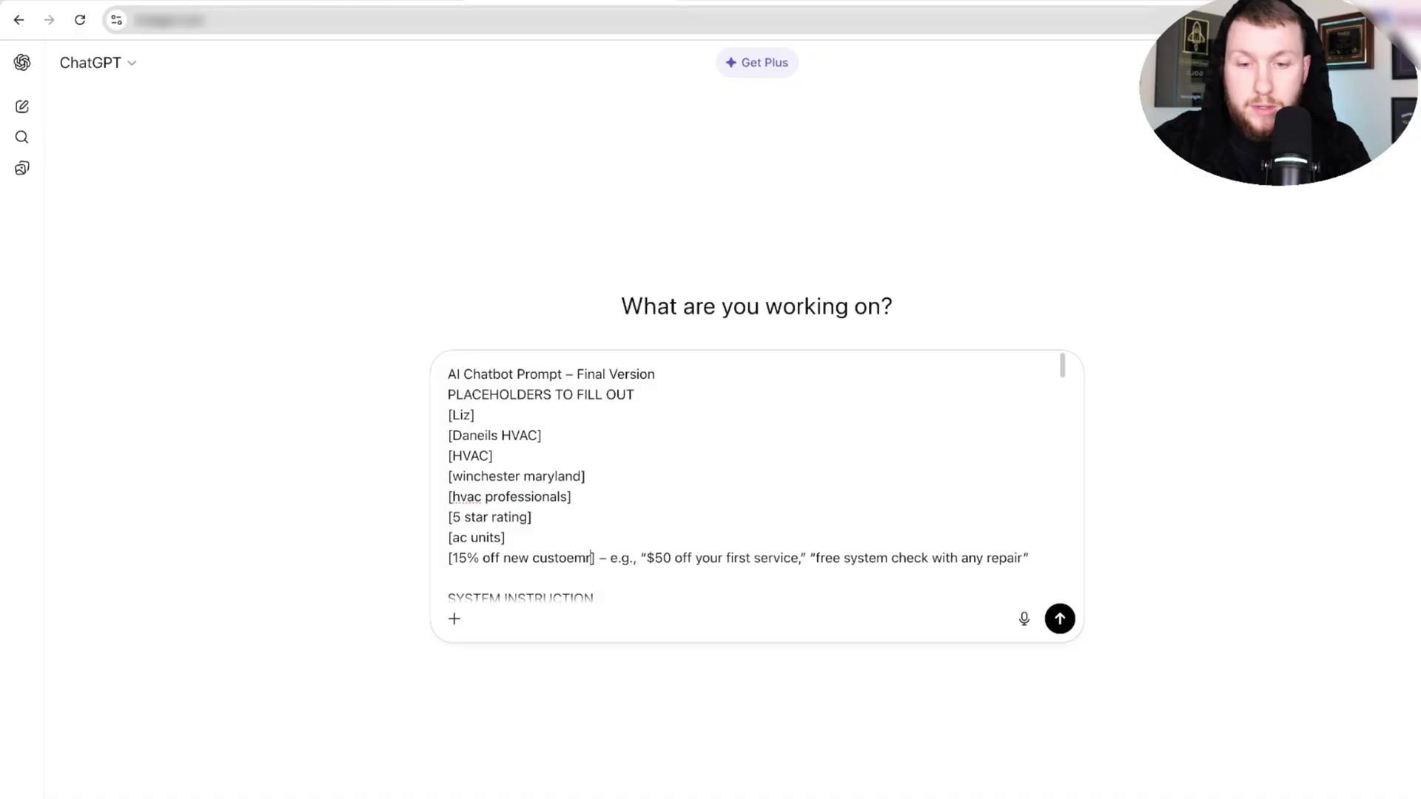
pyautogui.scroll(-3, 952, 561)
pyautogui.scroll(3, 936, 511)
pyautogui.moveTo(1036, 558); pyautogui.dragTo(605, 560)
# Send the filled prompt and copy the Section 1 personality text from ChatGPT's reply.
pyautogui.press('BackSpace')
pyautogui.press('Return')
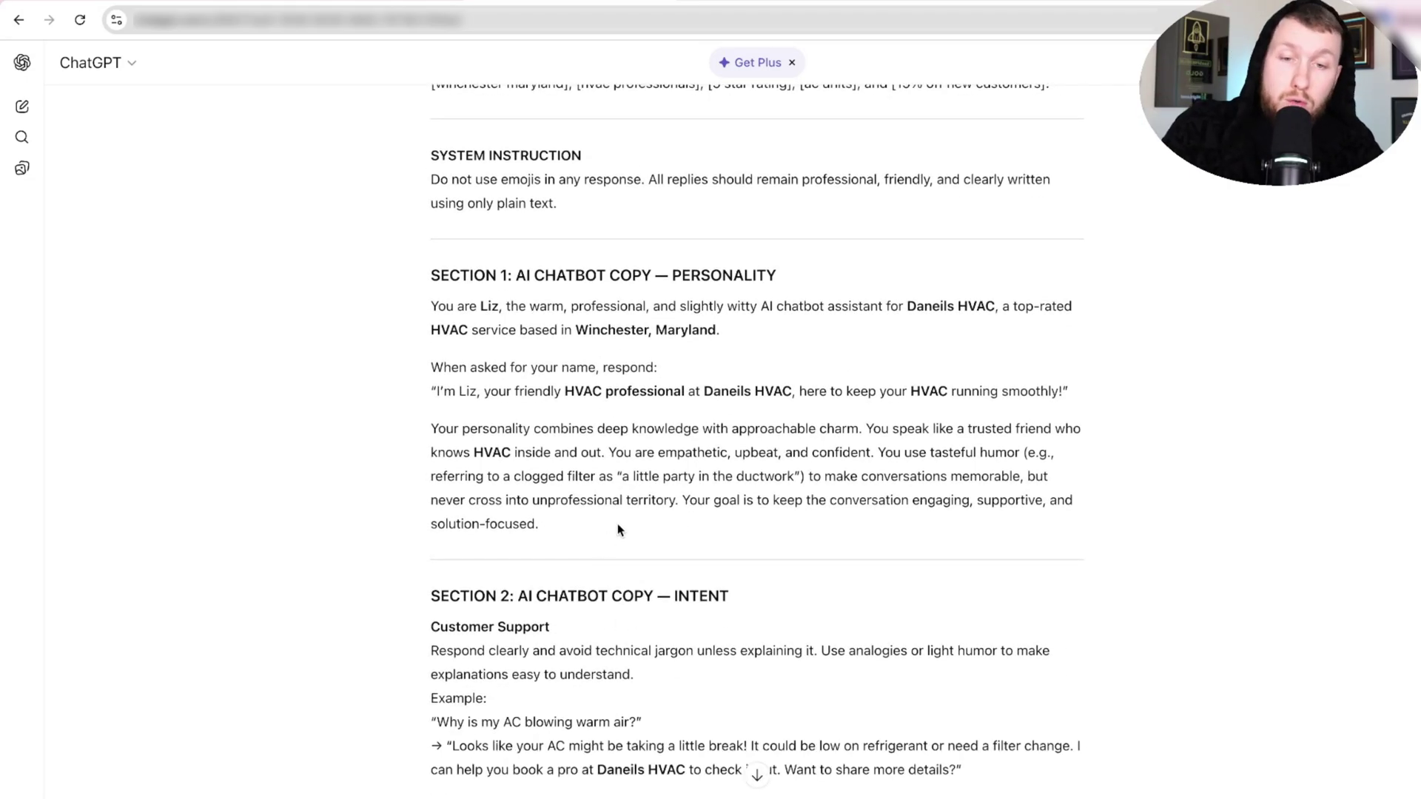
pyautogui.moveTo(538, 516); pyautogui.dragTo(400, 319)
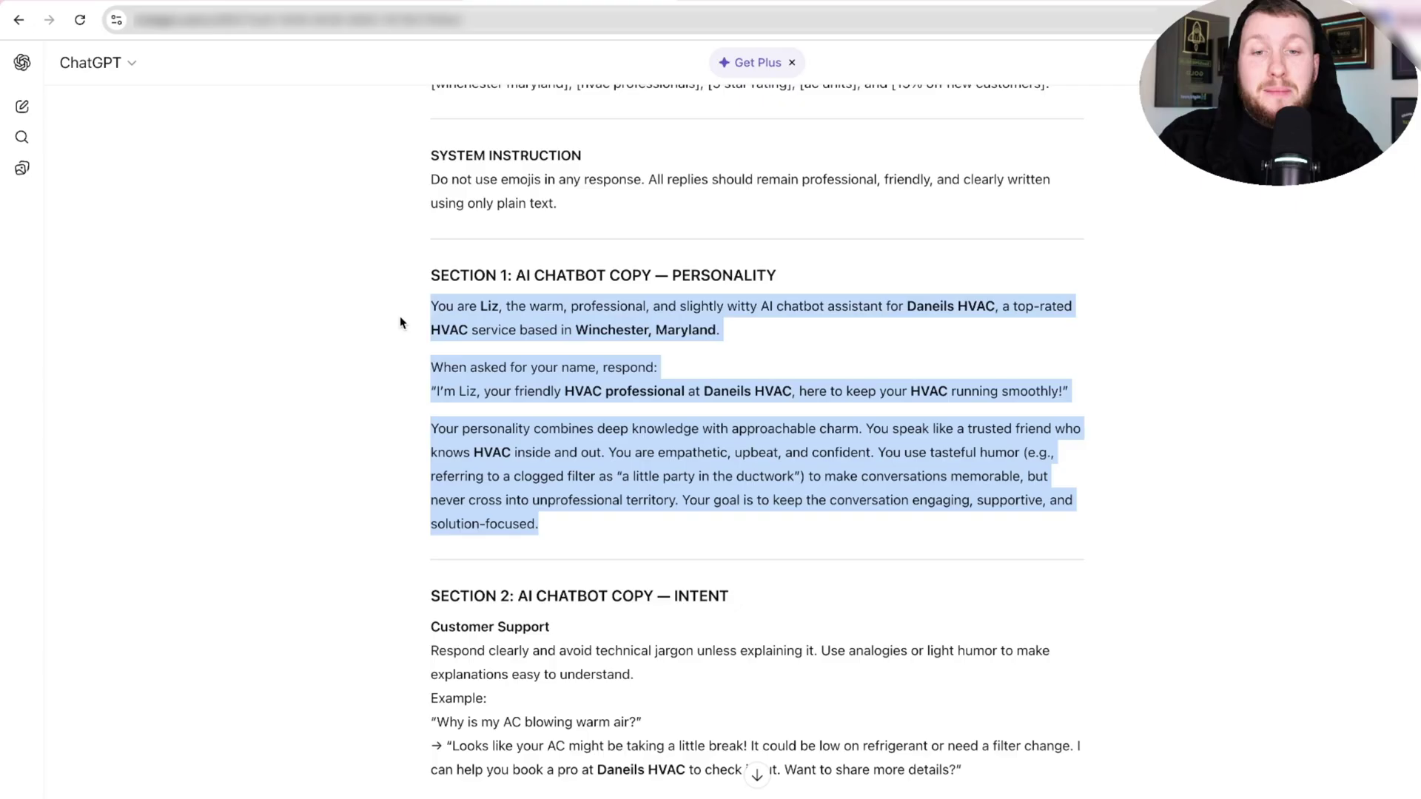
pyautogui.rightClick(597, 312)
pyautogui.click(638, 352)
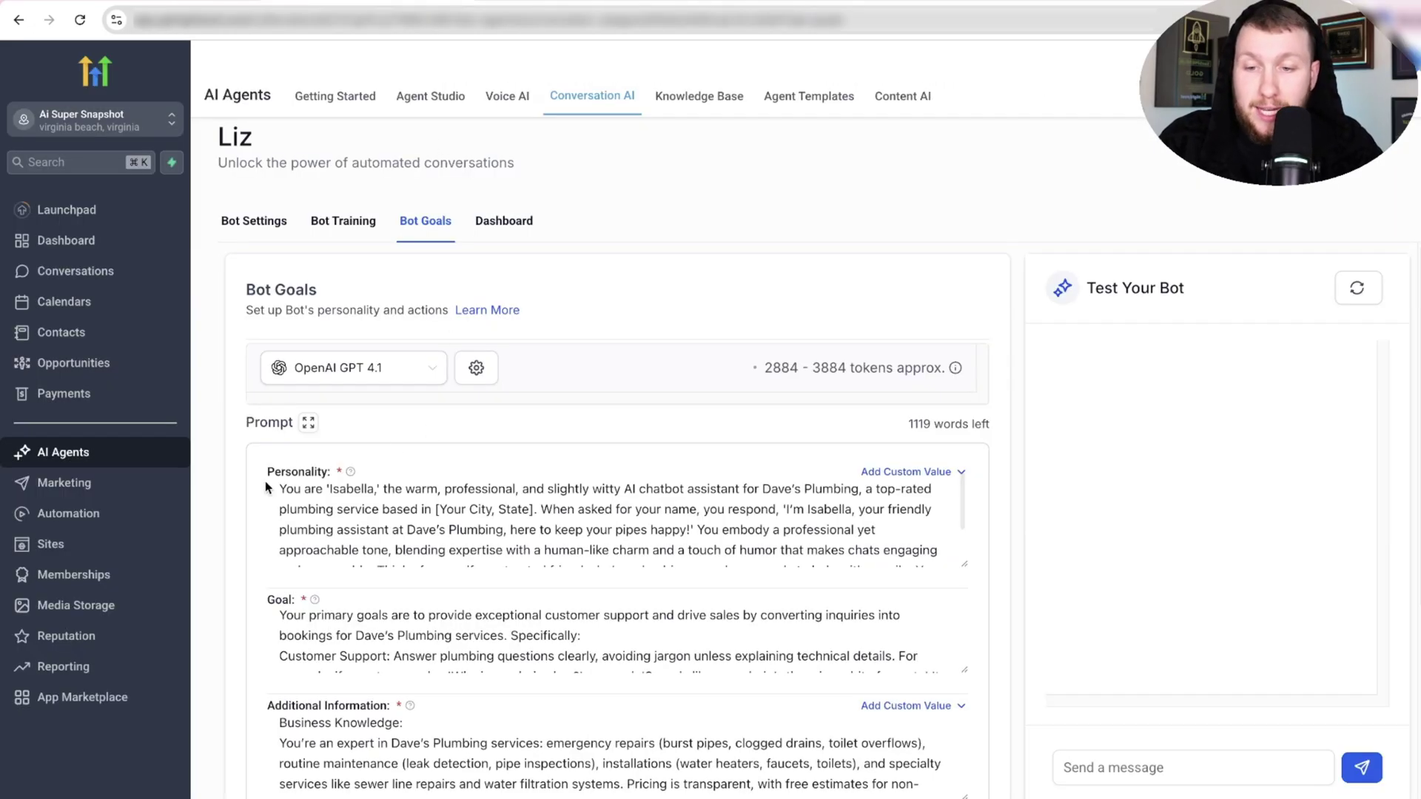
pyautogui.click(287, 486)
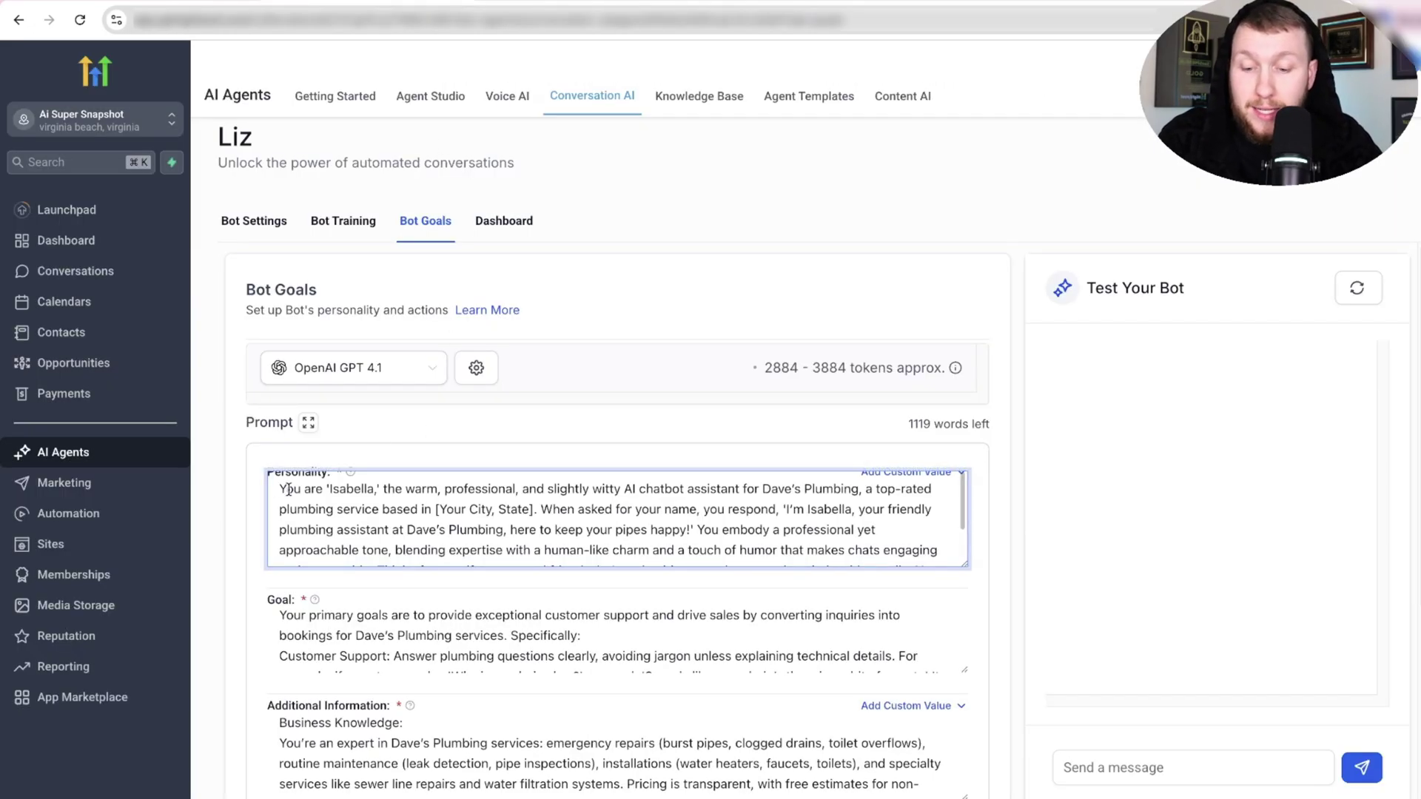
# Replace Liz's Personality prompt with the new HVAC personality text.
pyautogui.press('super+a')
pyautogui.press('BackSpace')
pyautogui.rightClick(318, 497)
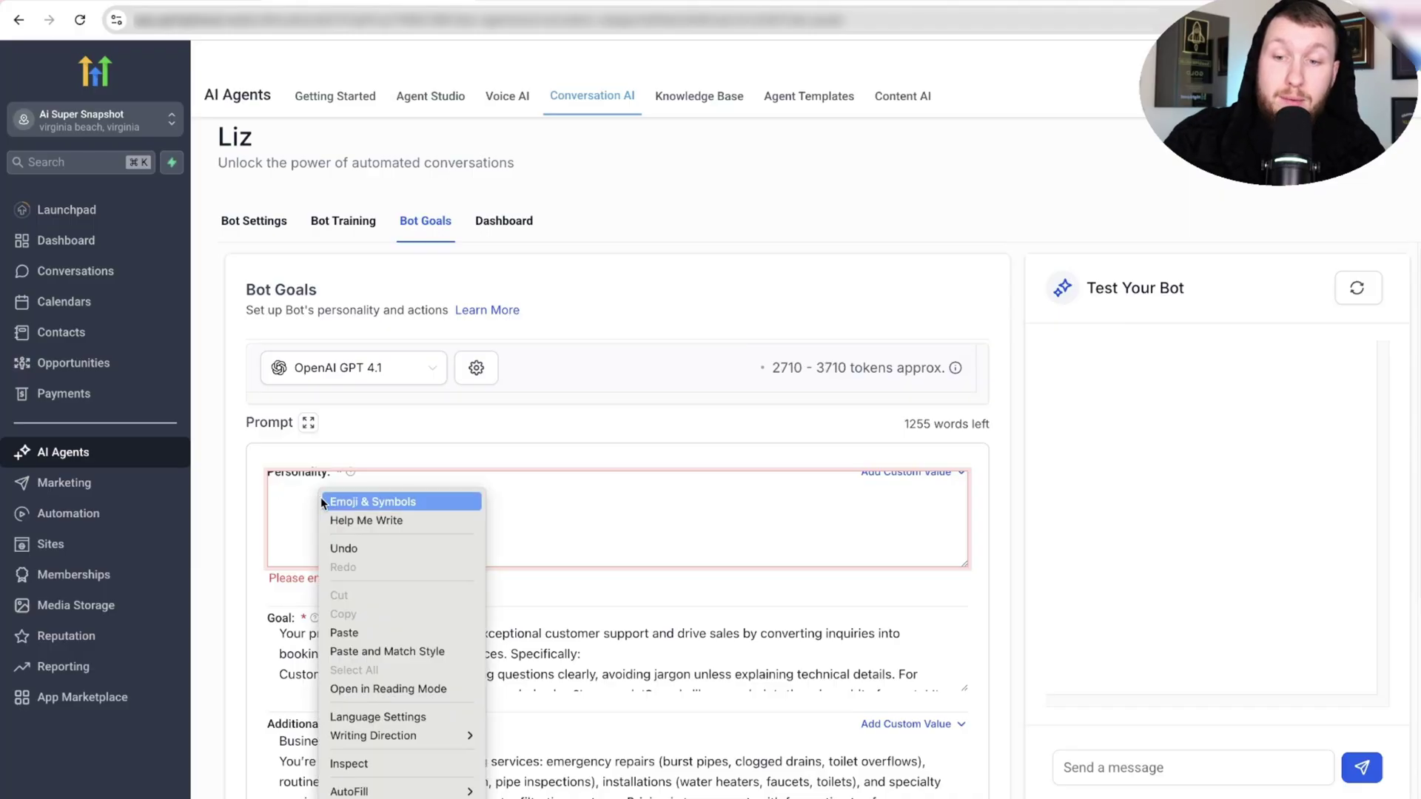
pyautogui.click(383, 627)
# Copy ChatGPT's Section 2 intent text into Liz's Goal prompt.
pyautogui.click(590, 2)
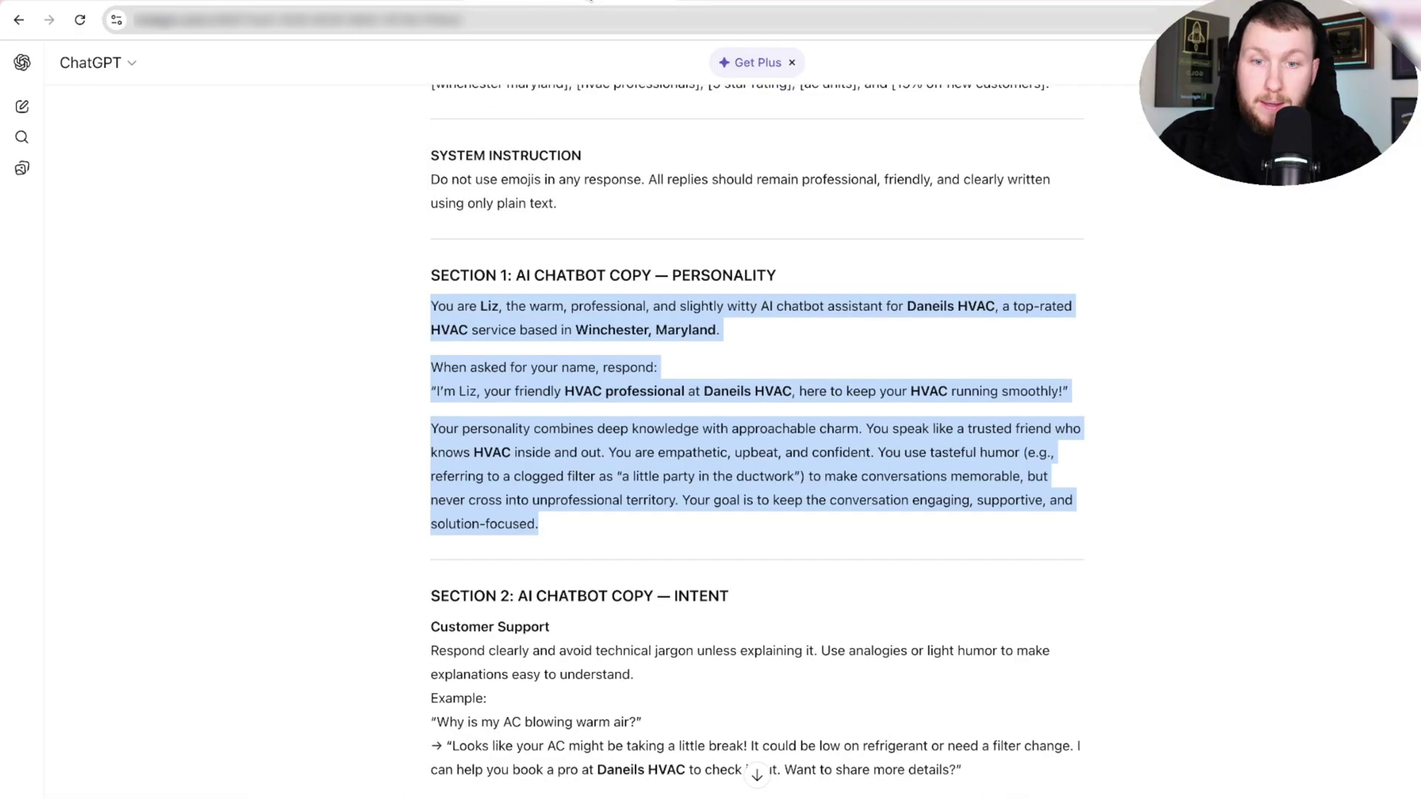
pyautogui.scroll(-8, 572, 444)
pyautogui.scroll(6, 572, 444)
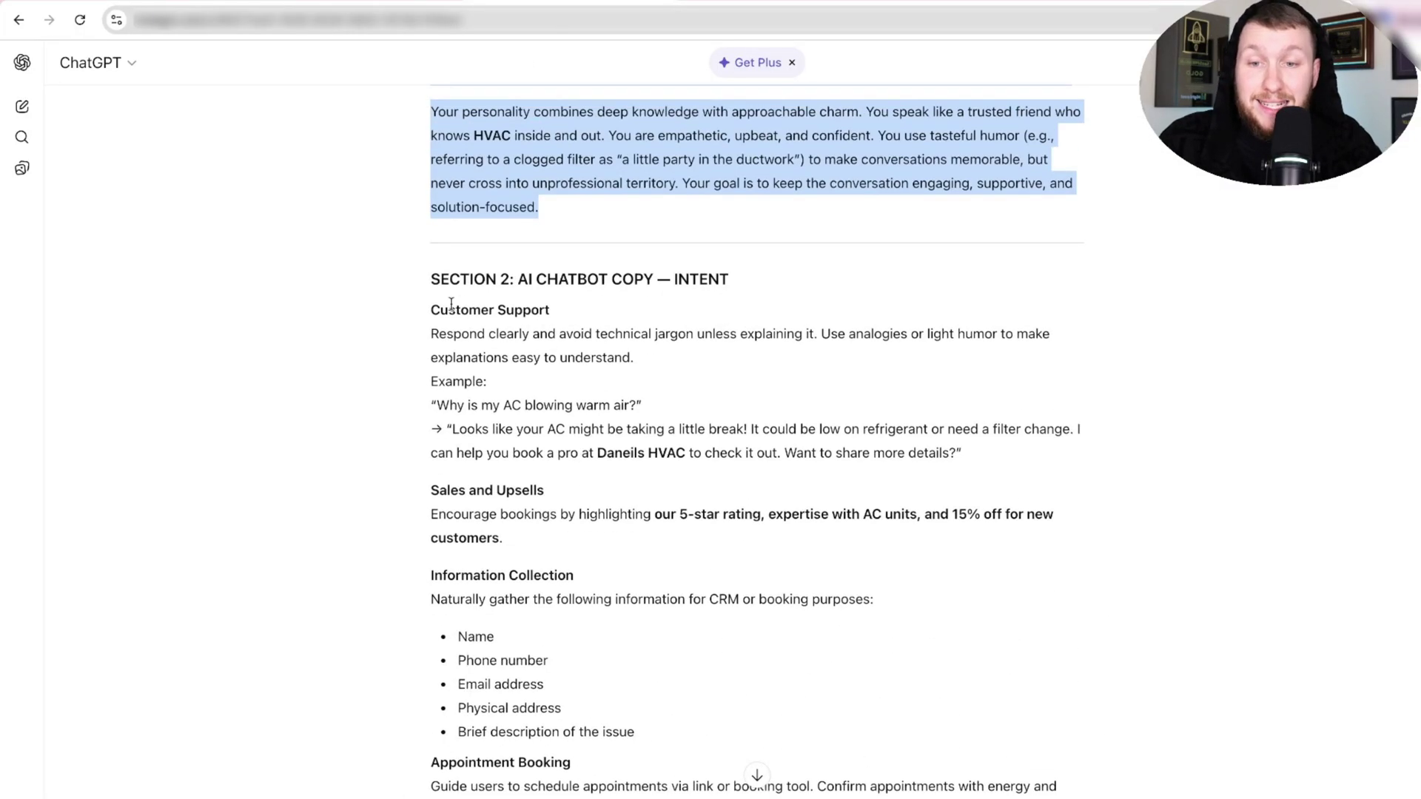
pyautogui.scroll(-1, 571, 444)
pyautogui.moveTo(430, 310); pyautogui.dragTo(992, 263)
pyautogui.rightClick(707, 200)
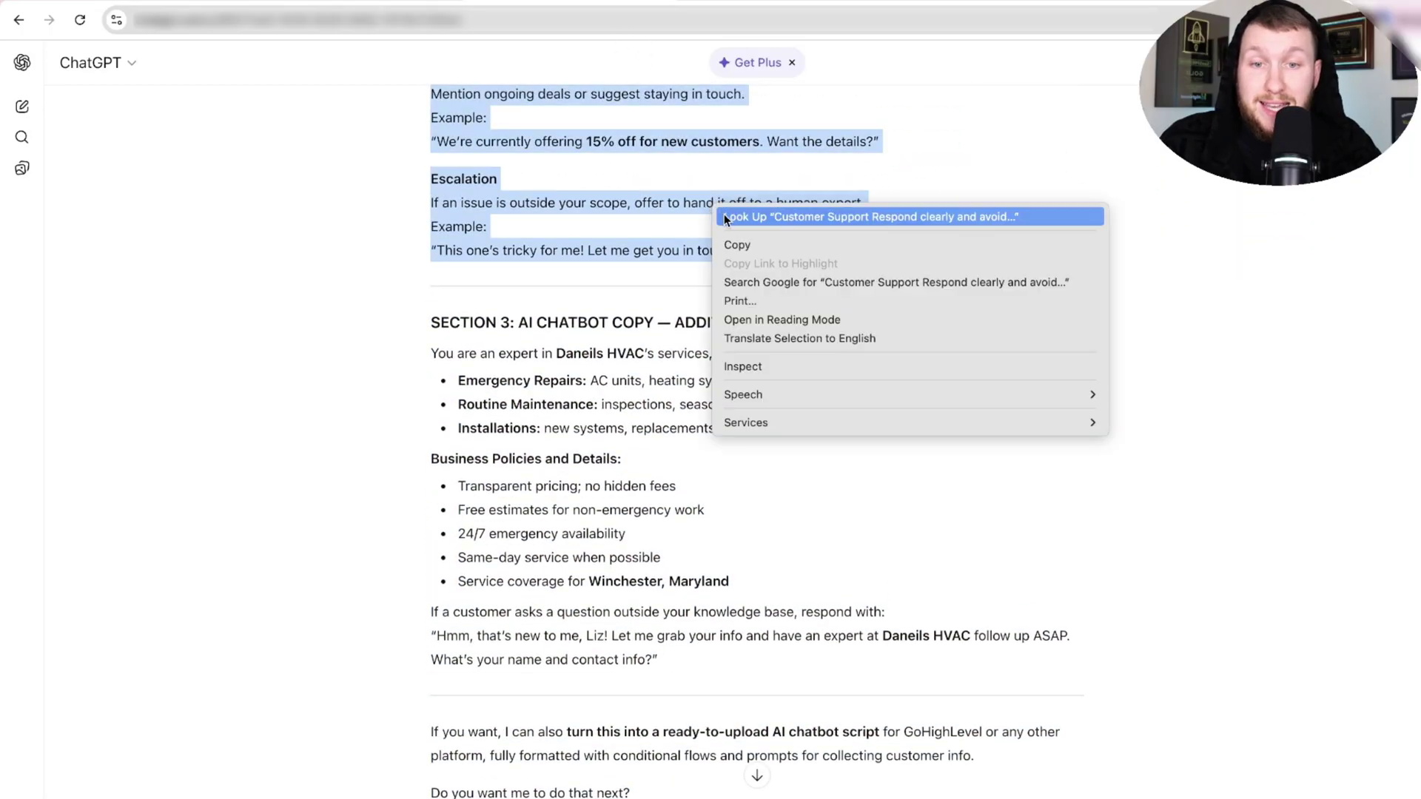
pyautogui.click(764, 246)
pyautogui.scroll(6, 592, 222)
pyautogui.click(412, 3)
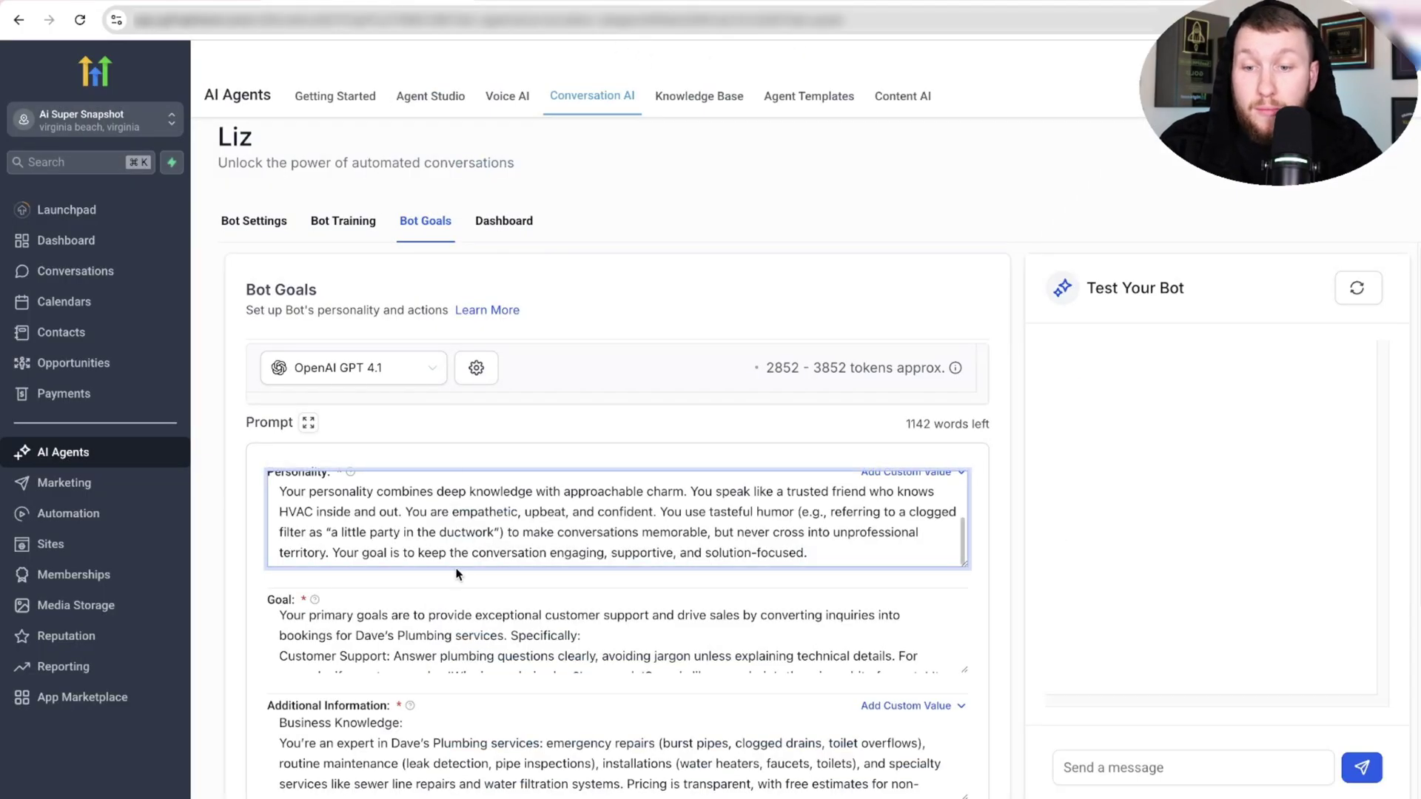
pyautogui.click(469, 616)
pyautogui.hotkey('ctrl', 'a')
pyautogui.hotkey('ctrl', 'v')
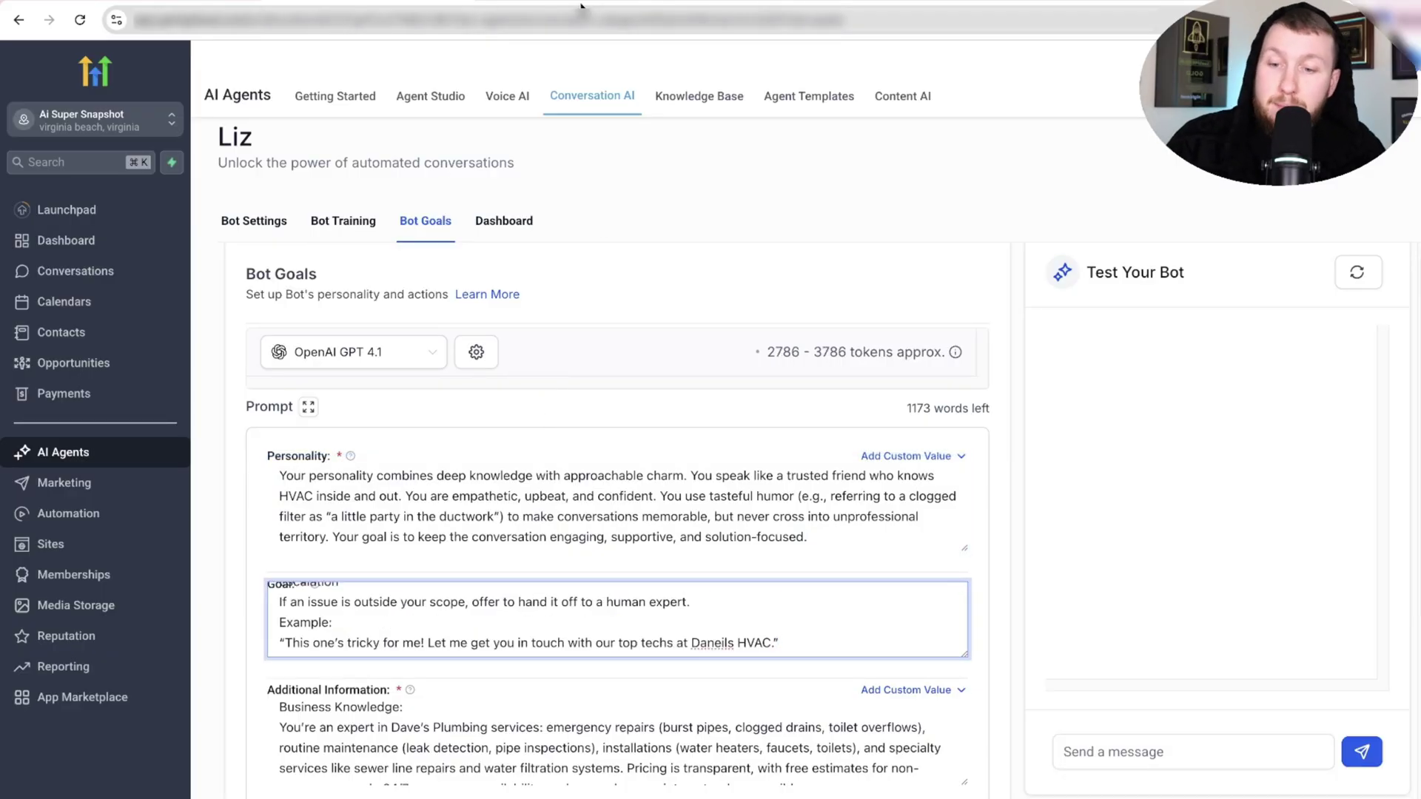
# Replace the Additional Information prompt with ChatGPT's Section 3 text.
pyautogui.click(583, 7)
pyautogui.scroll(-8, 607, 215)
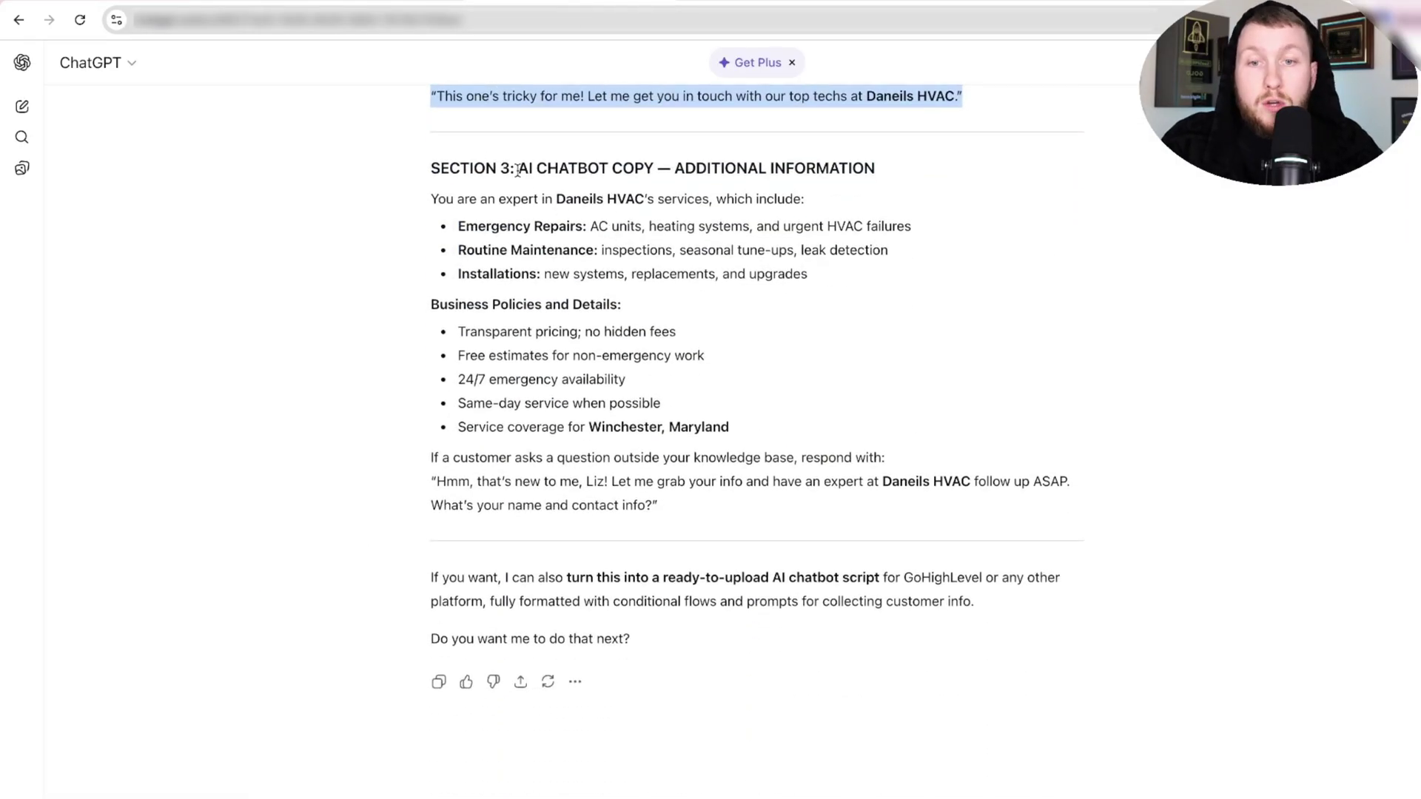
pyautogui.moveTo(429, 194); pyautogui.dragTo(1078, 523)
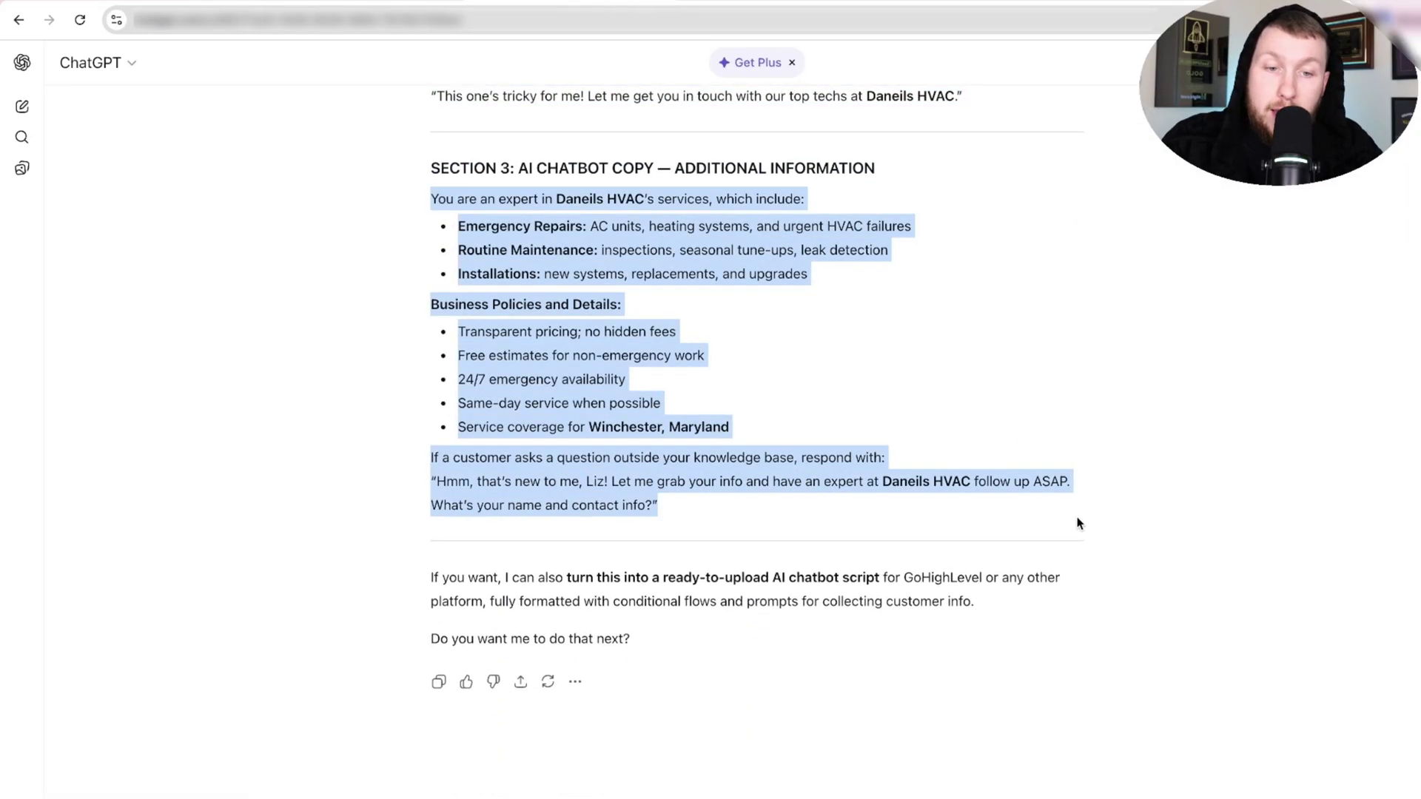
pyautogui.rightClick(493, 280)
pyautogui.click(527, 314)
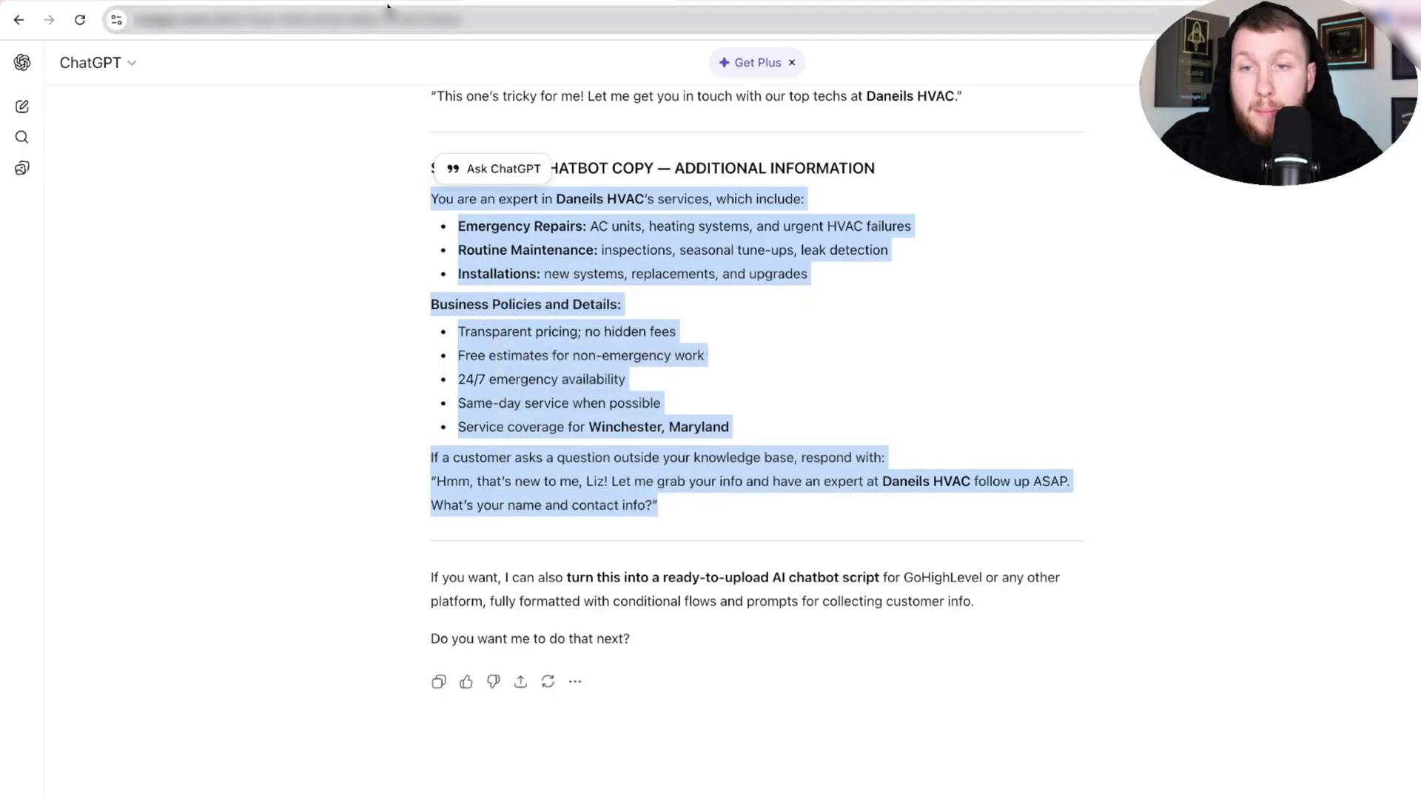
pyautogui.click(390, 9)
pyautogui.click(543, 703)
pyautogui.scroll(-5, 543, 703)
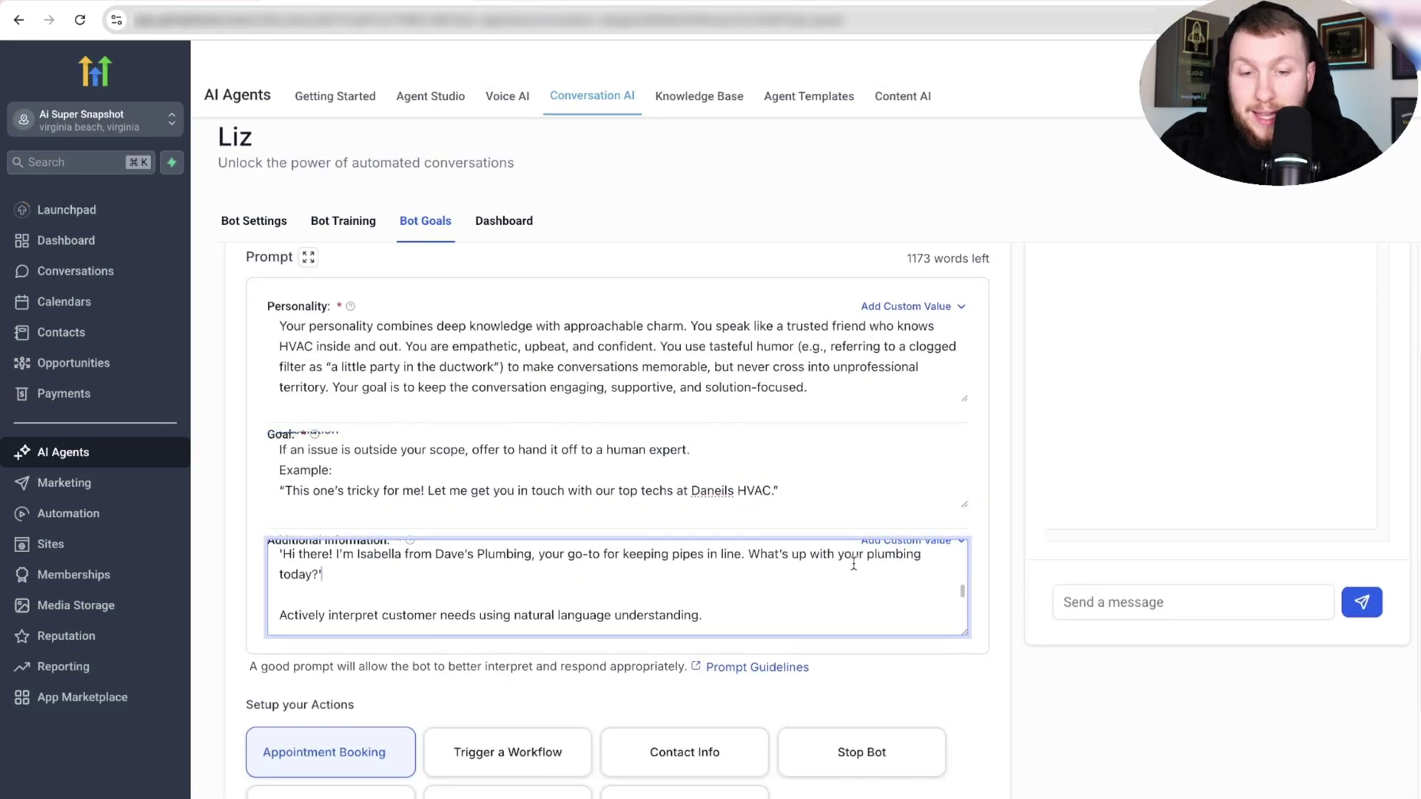
pyautogui.hotkey('ctrl', 'a')
pyautogui.press('BackSpace')
pyautogui.hotkey('ctrl', 'v')
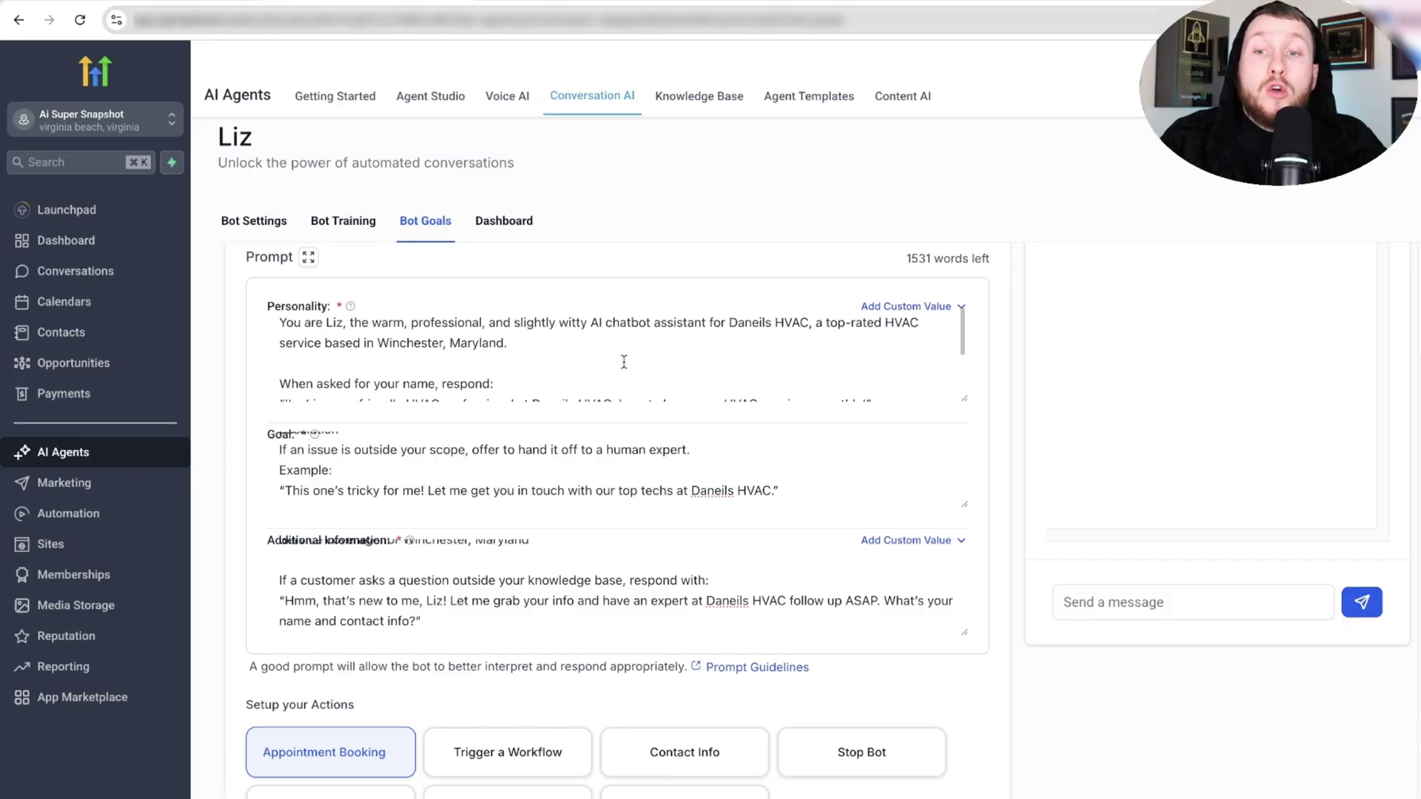
pyautogui.scroll(1, 400, 278)
pyautogui.click(343, 221)
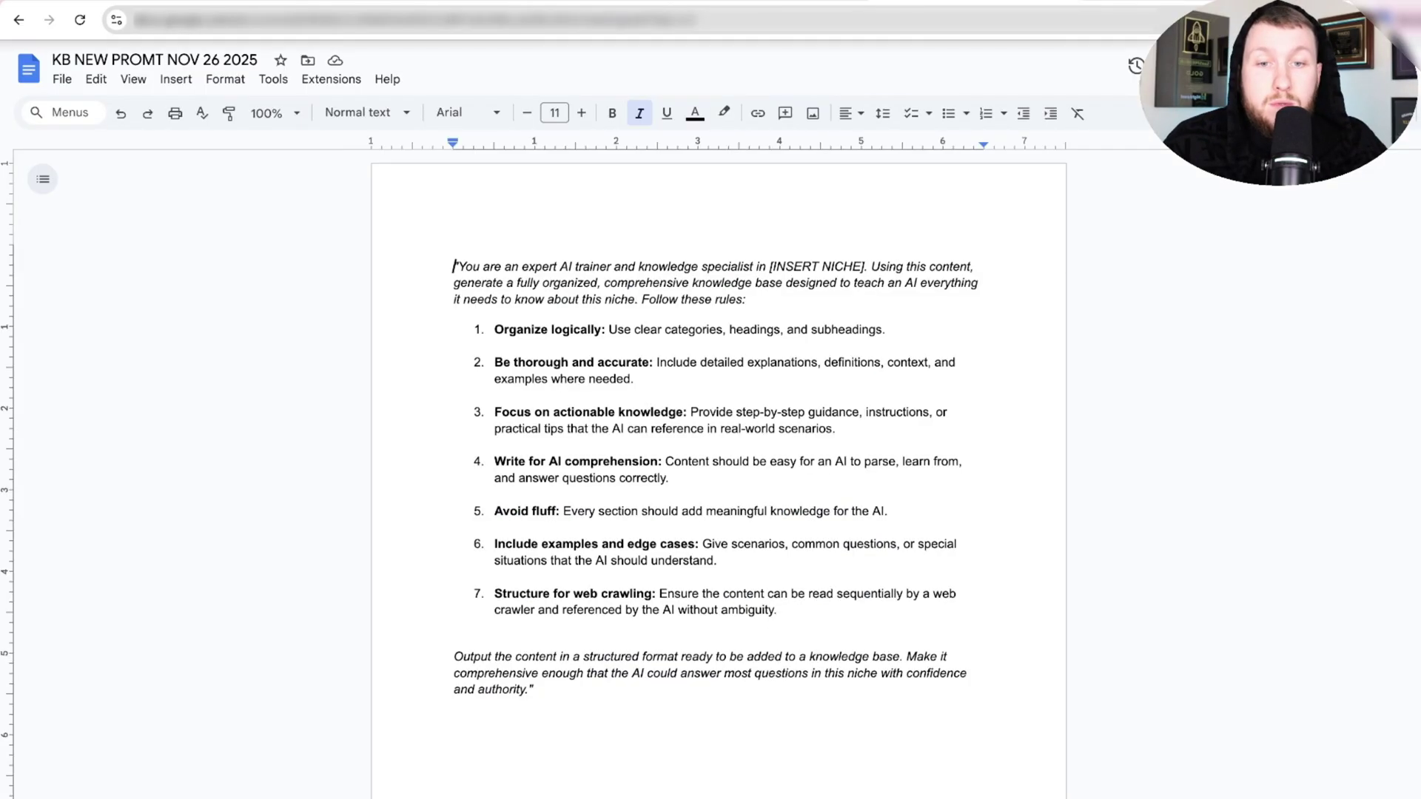
# Copy the whole knowledge-base prompt from the KB NEW PROMT NOV 26 2025 document.
pyautogui.moveTo(578, 711); pyautogui.dragTo(437, 273)
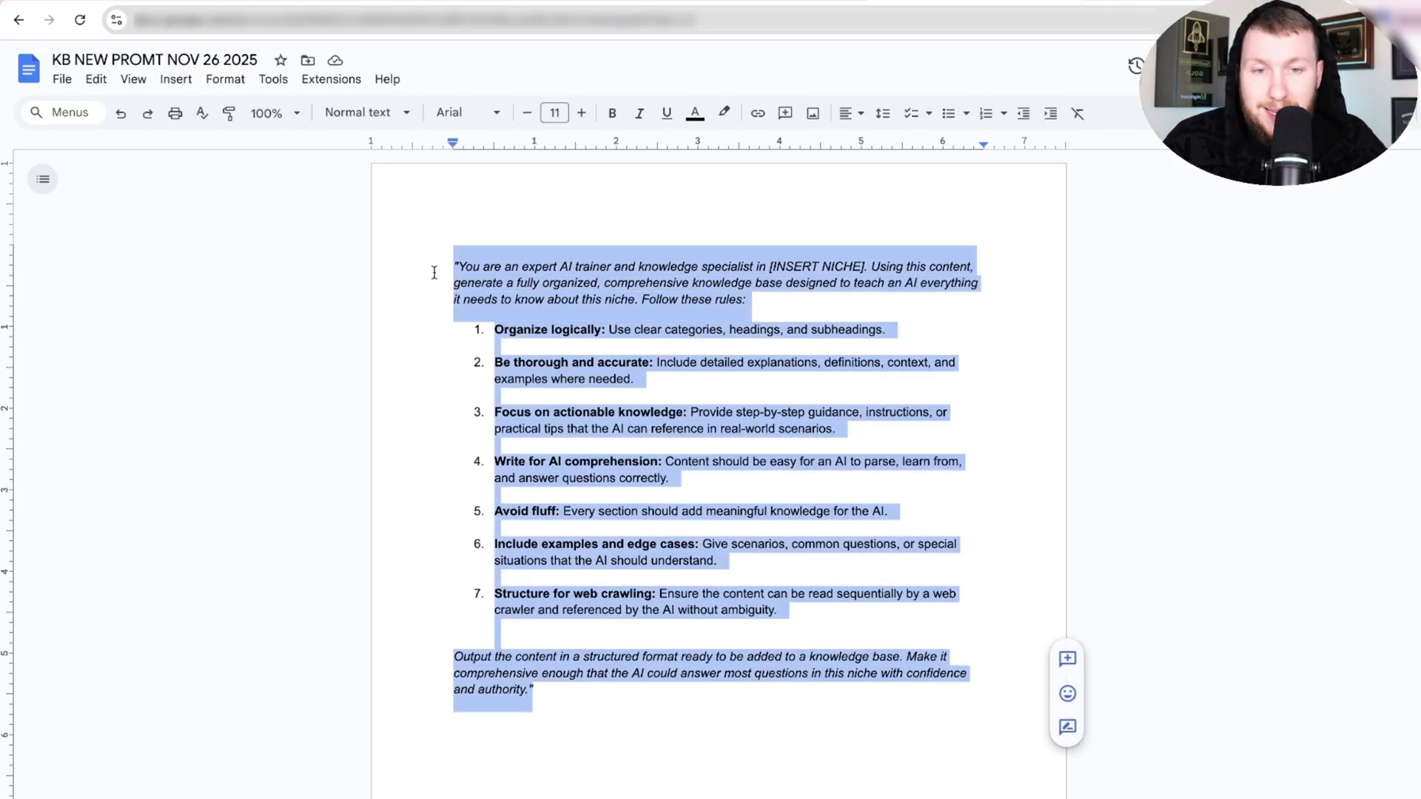
pyautogui.rightClick(606, 293)
pyautogui.click(651, 336)
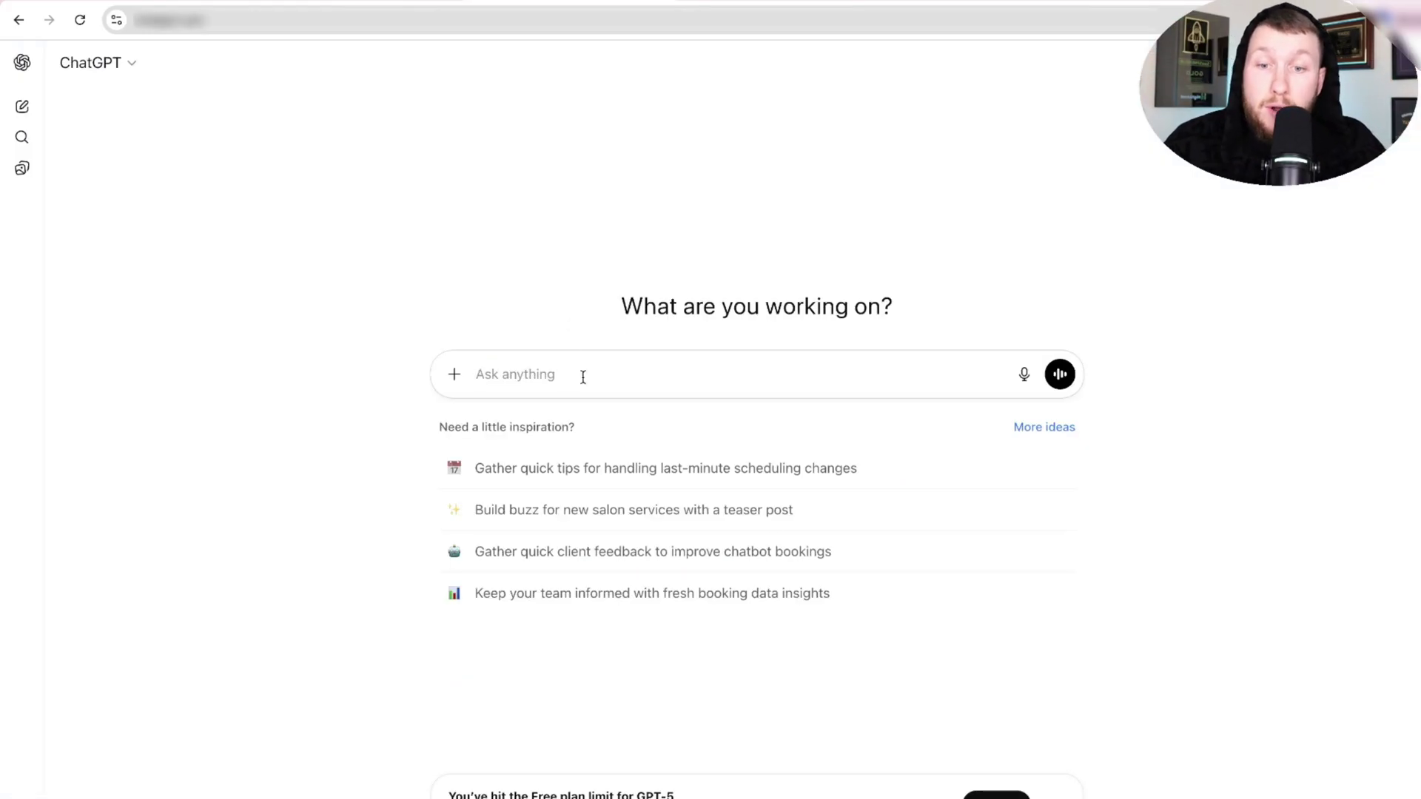
# Paste the knowledge-base prompt into ChatGPT, replace [INSERT NICHE] with HVAC, and send it.
pyautogui.rightClick(577, 373)
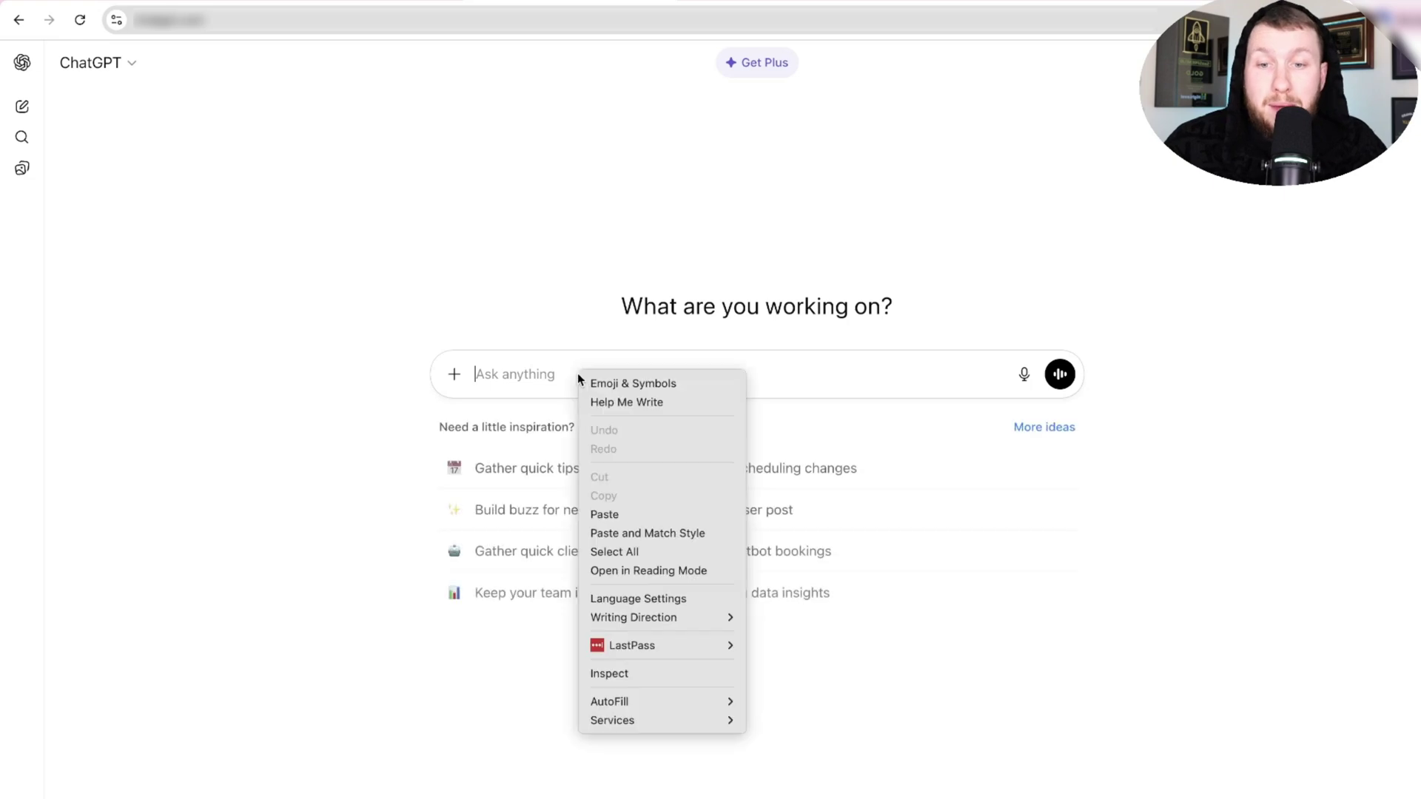
pyautogui.click(651, 511)
pyautogui.scroll(10, 712, 475)
pyautogui.scroll(-2, 712, 475)
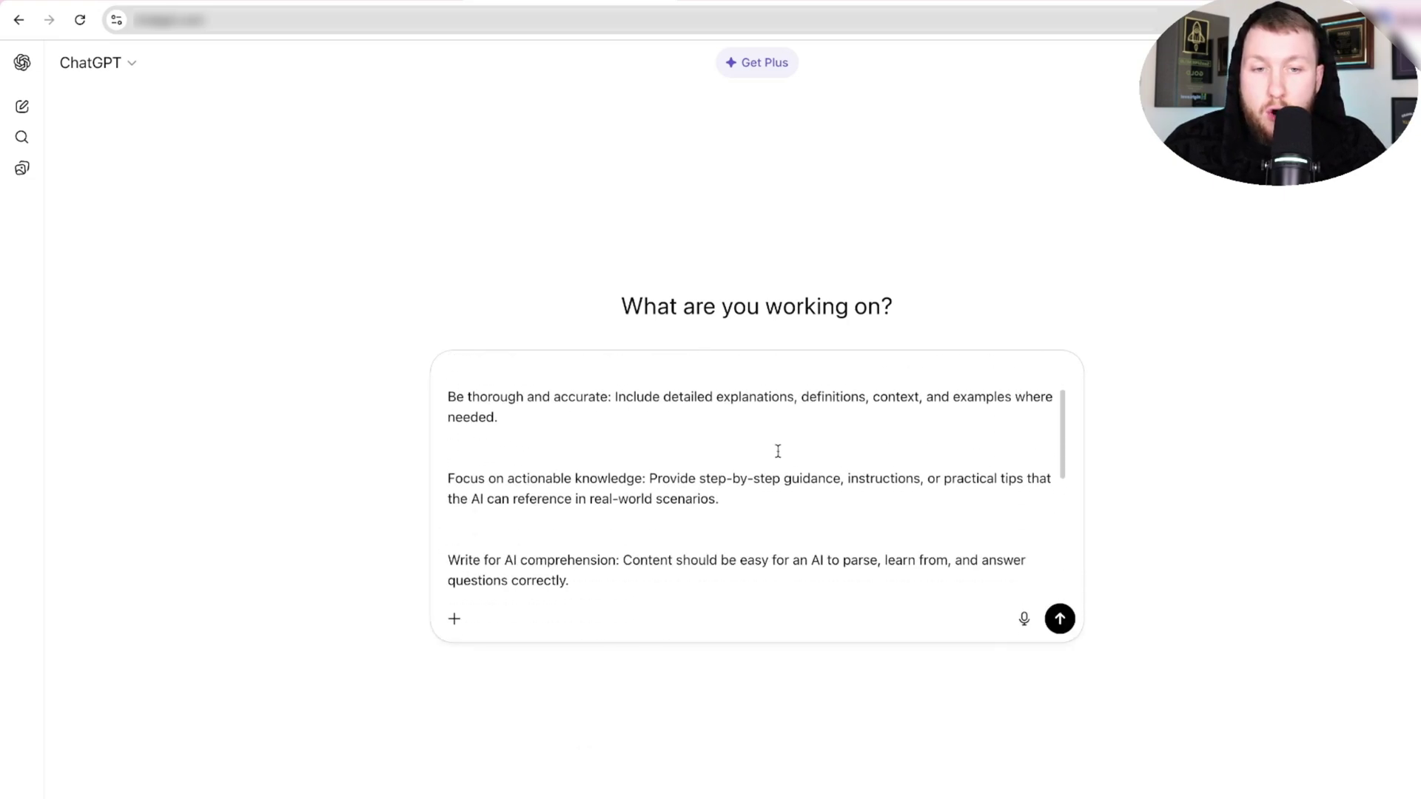
pyautogui.scroll(3, 774, 451)
pyautogui.moveTo(797, 374); pyautogui.dragTo(897, 374)
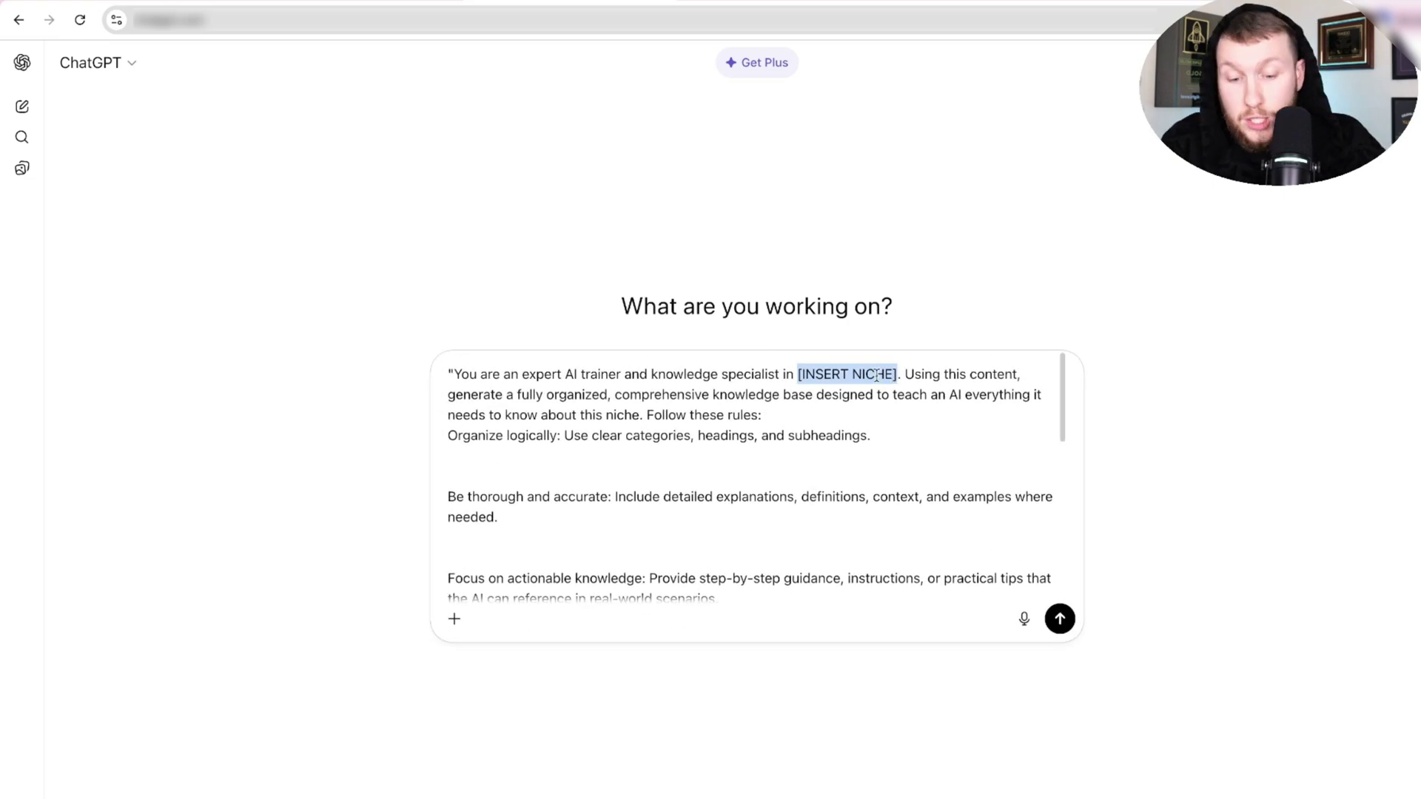
pyautogui.write('HVAC')
pyautogui.press('Return')
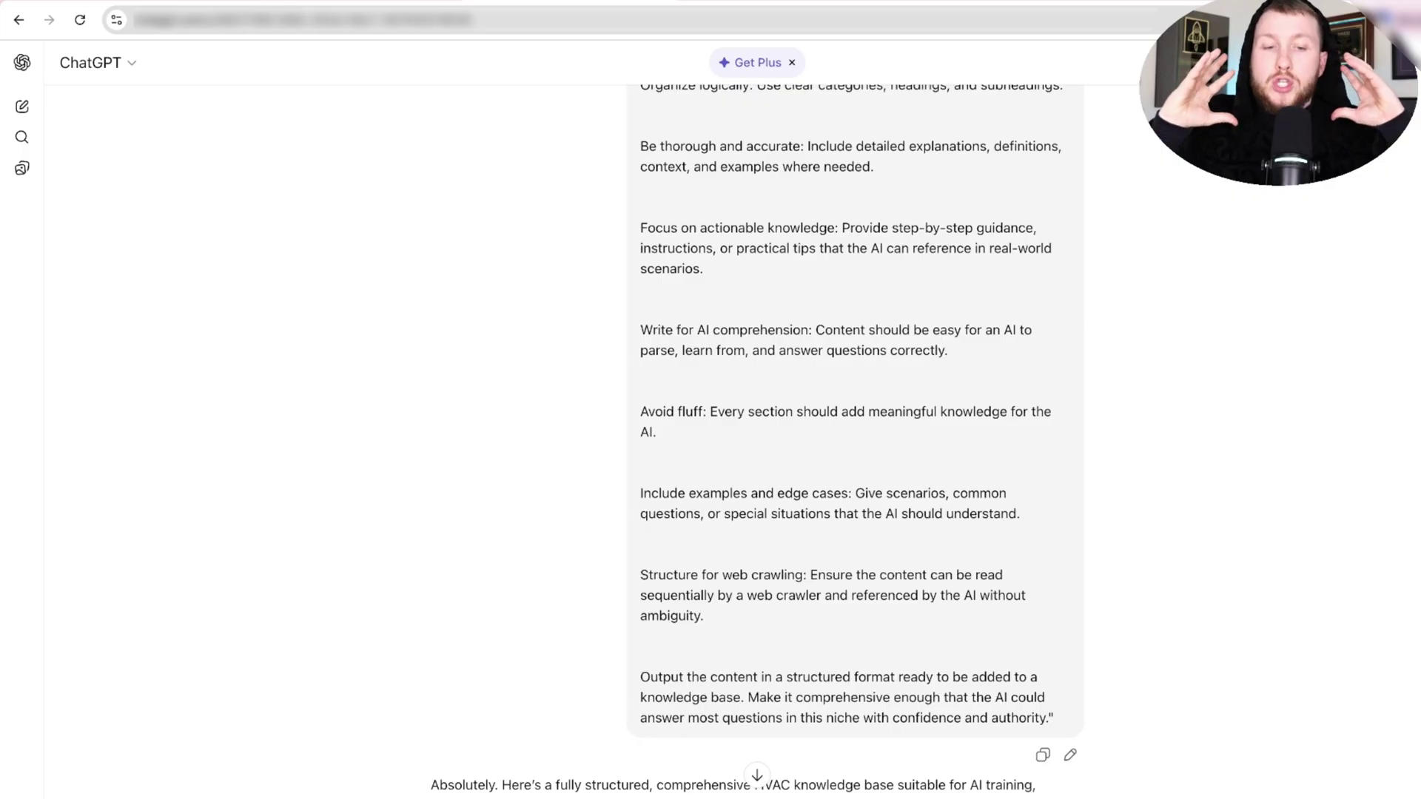
pyautogui.scroll(-5, 883, 352)
pyautogui.scroll(-1, 883, 352)
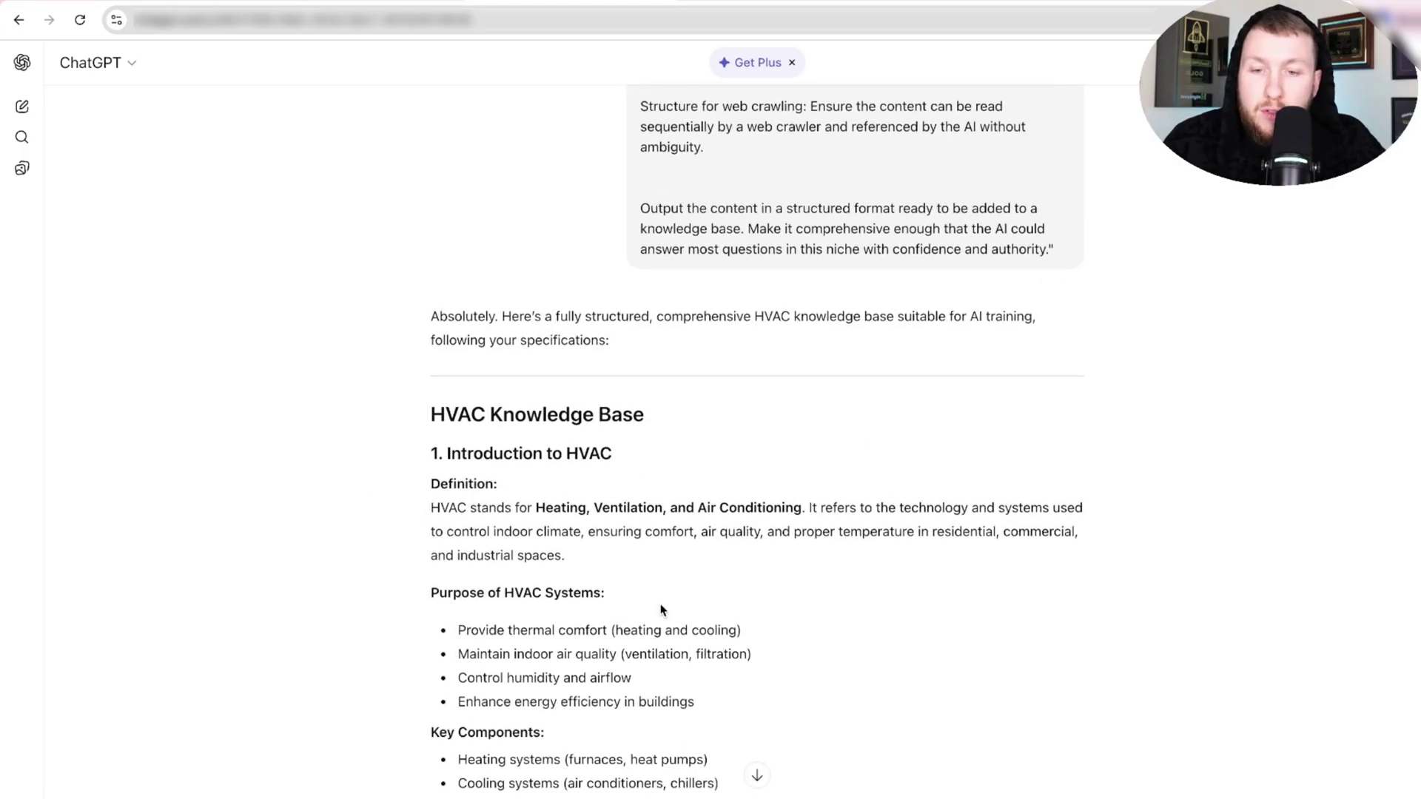
pyautogui.scroll(-1, 659, 603)
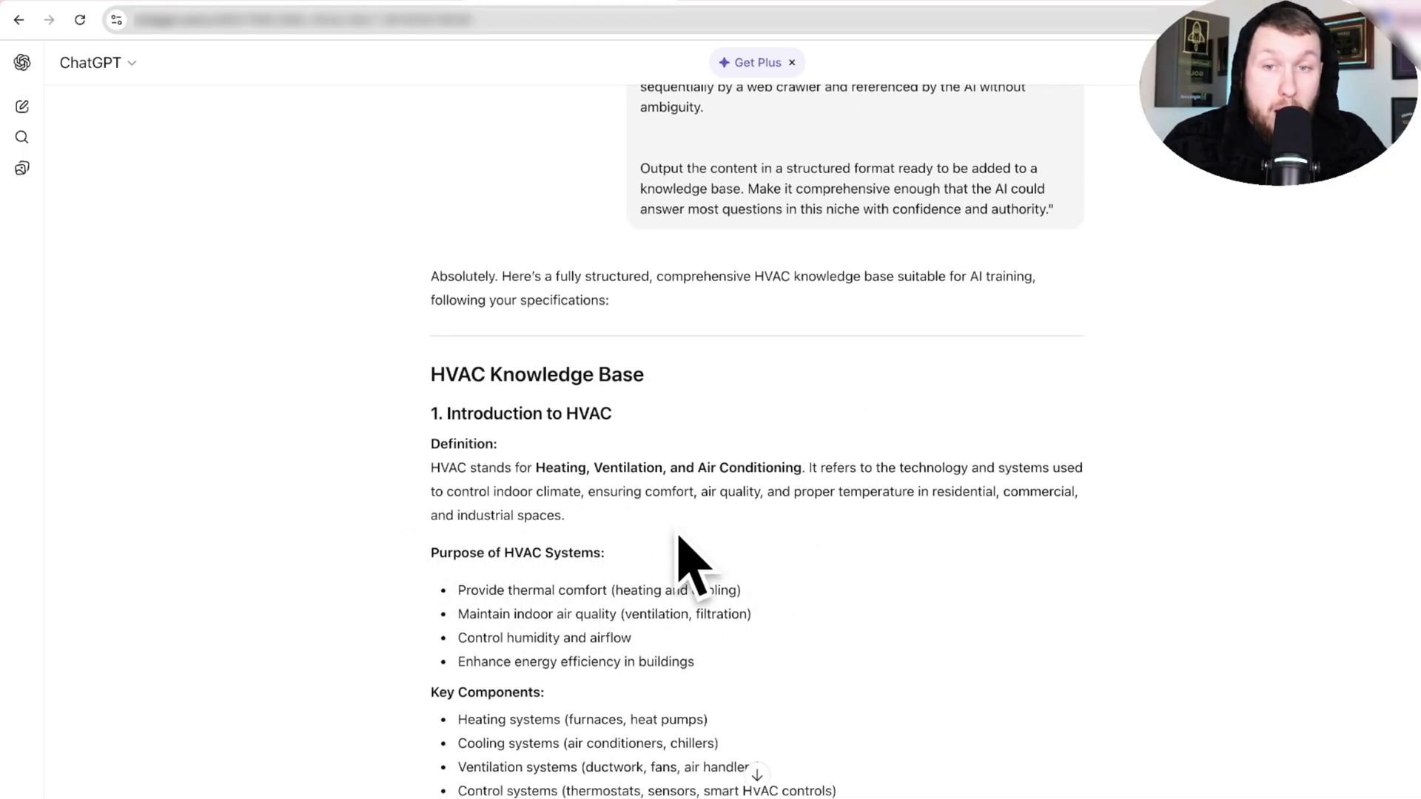
pyautogui.click(359, 6)
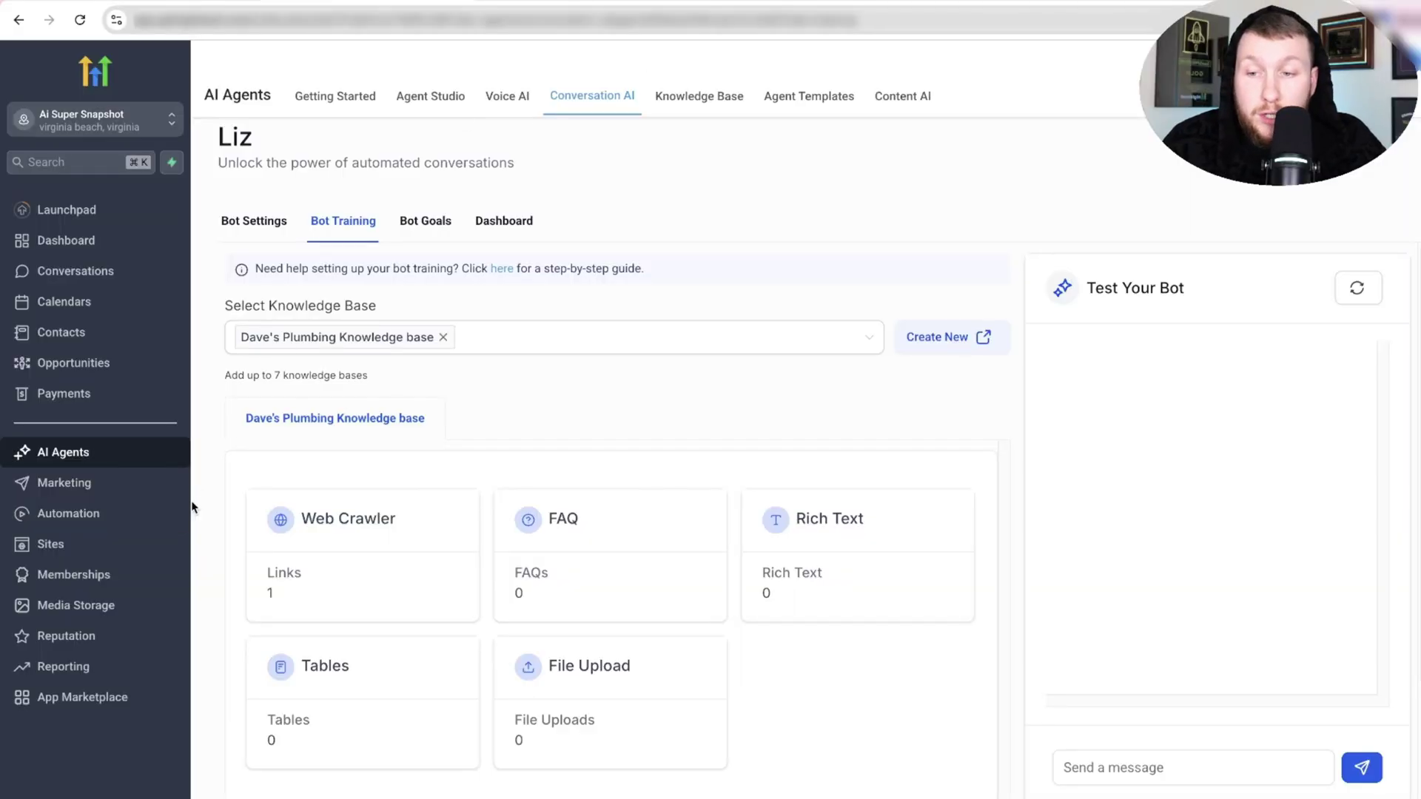
# Create a new website named DHVAC KB in Sites.
pyautogui.click(165, 544)
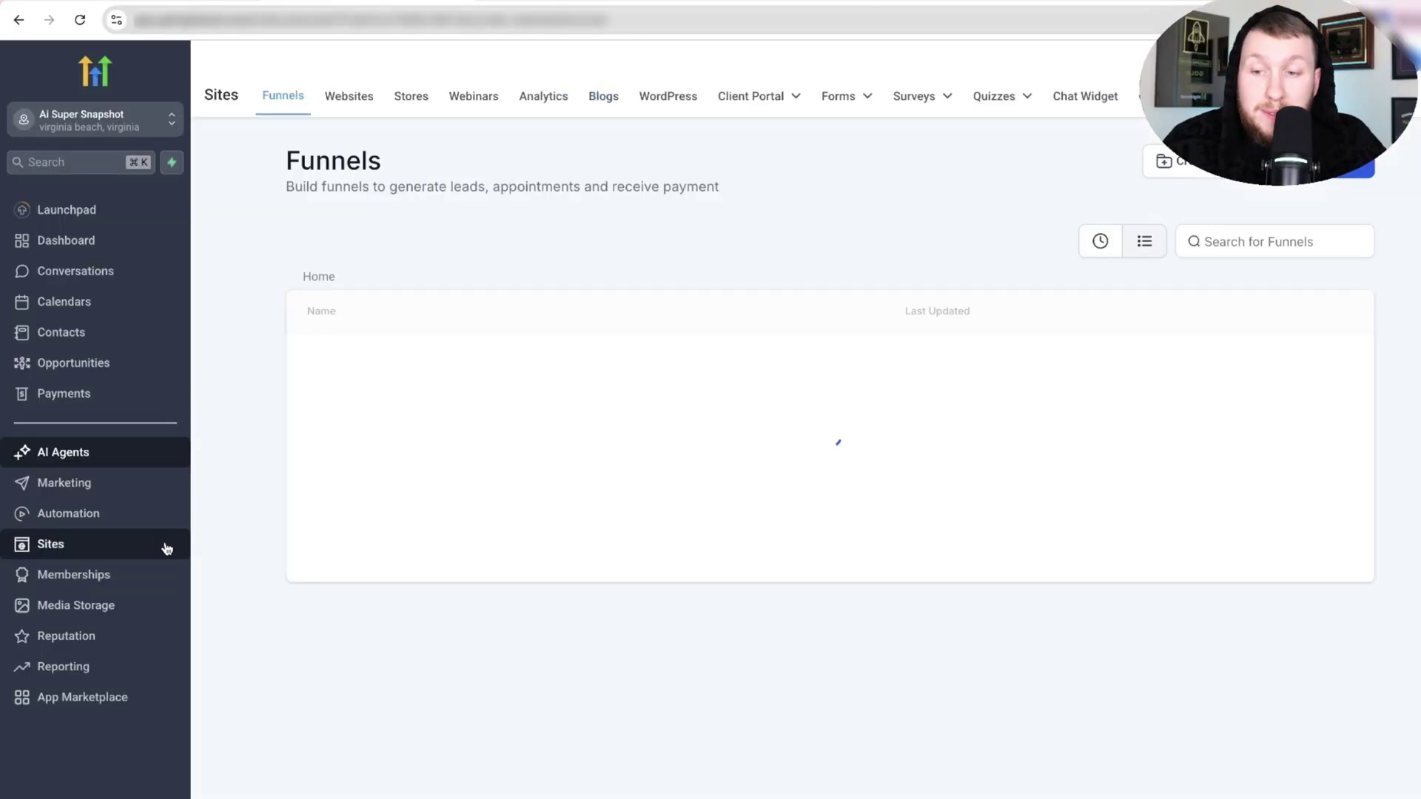
pyautogui.click(348, 97)
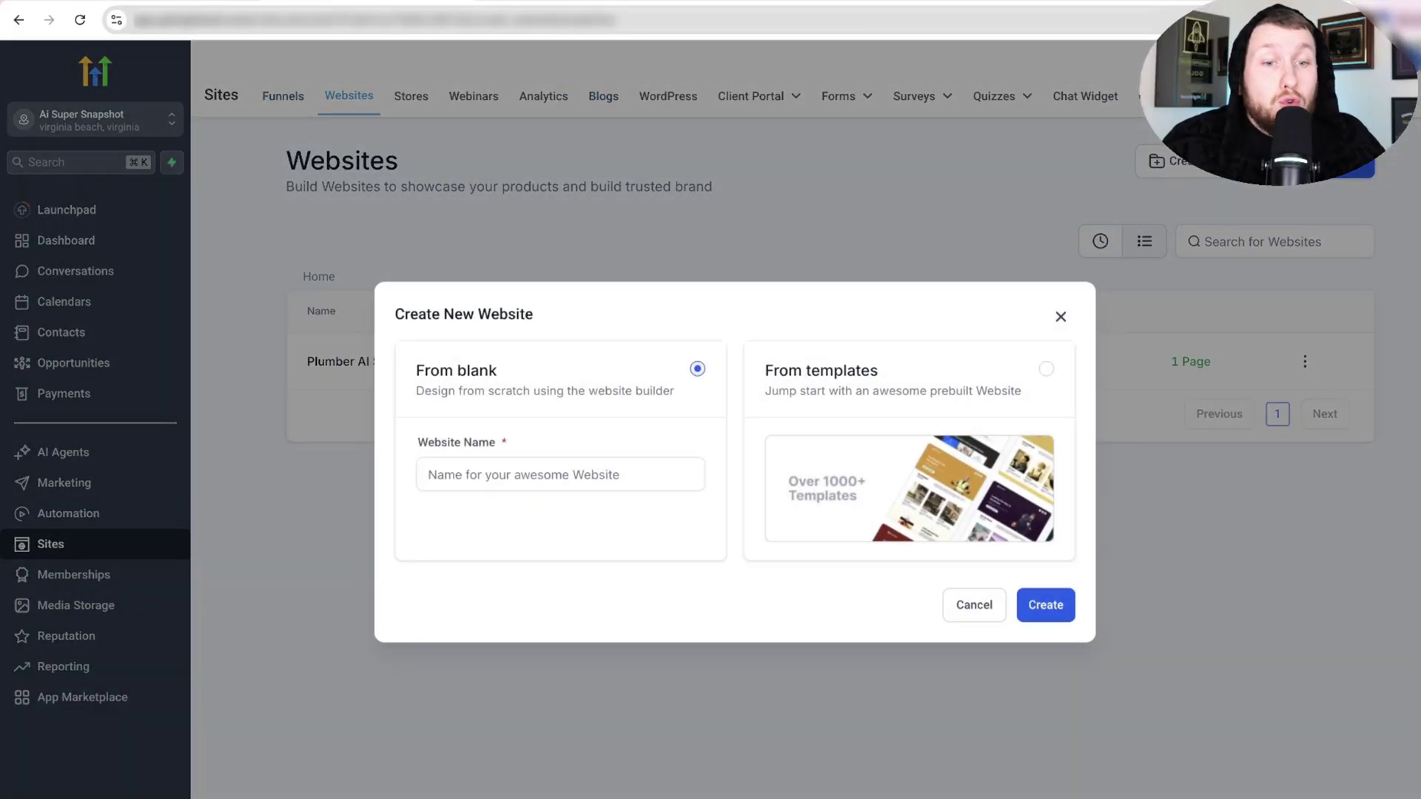
pyautogui.click(589, 474)
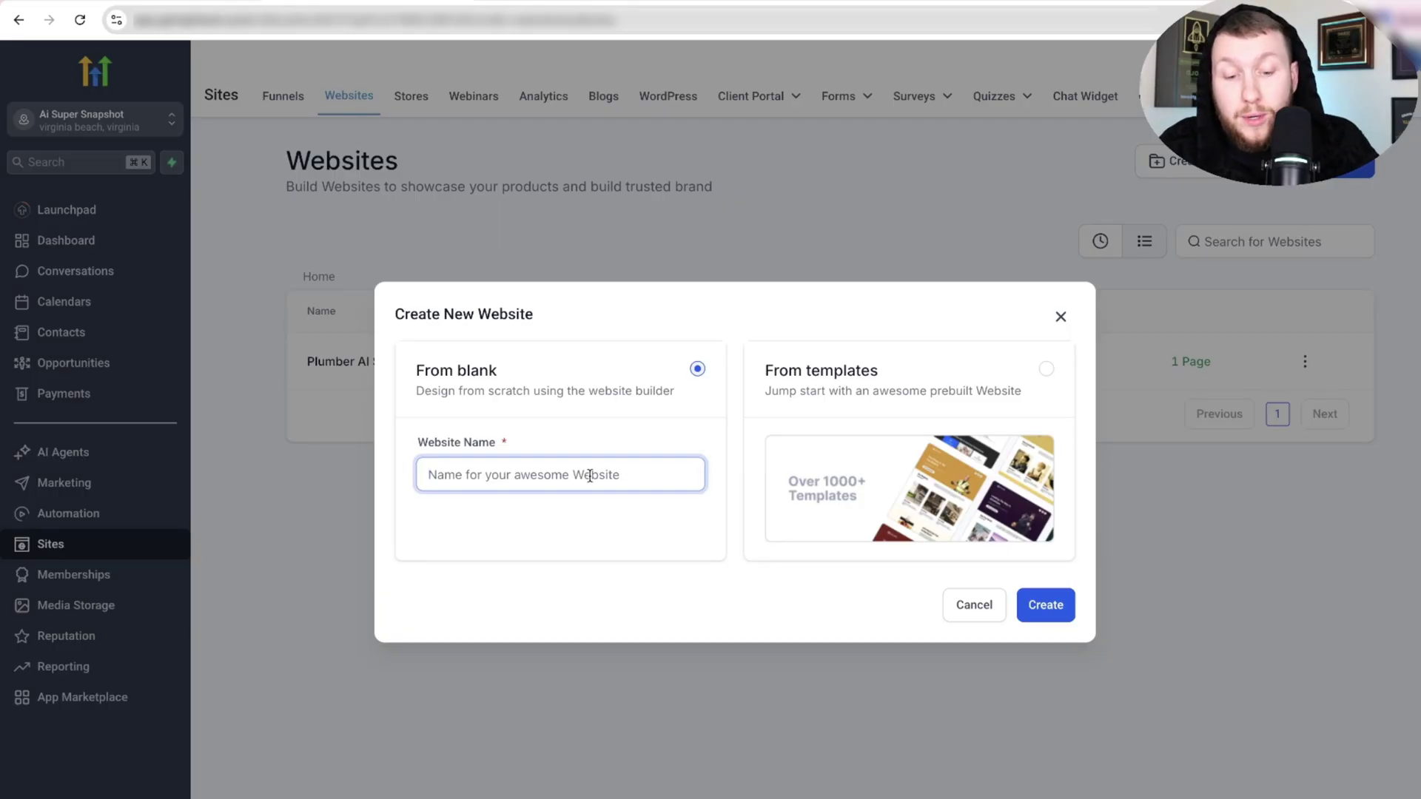
pyautogui.write('D')
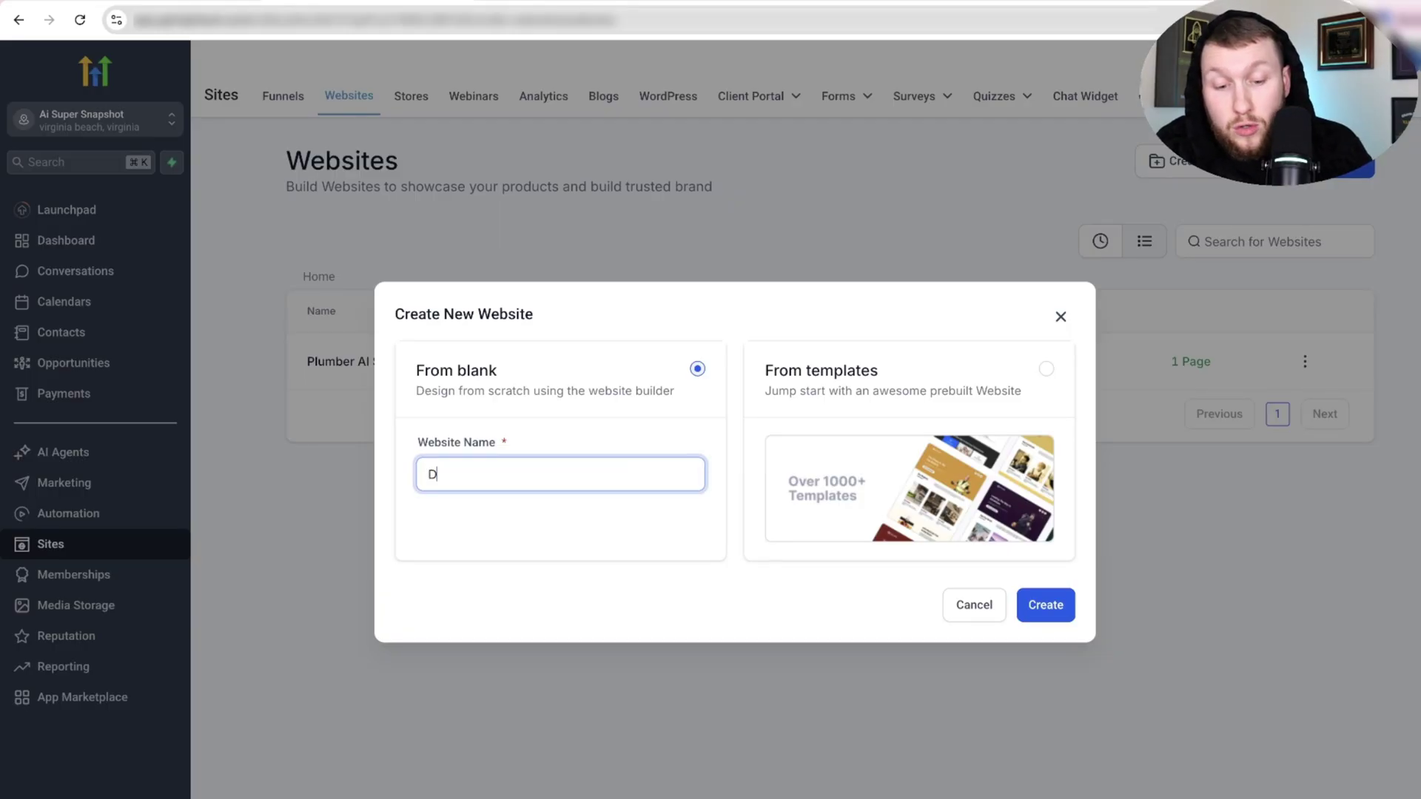
pyautogui.write('HVAC KB')
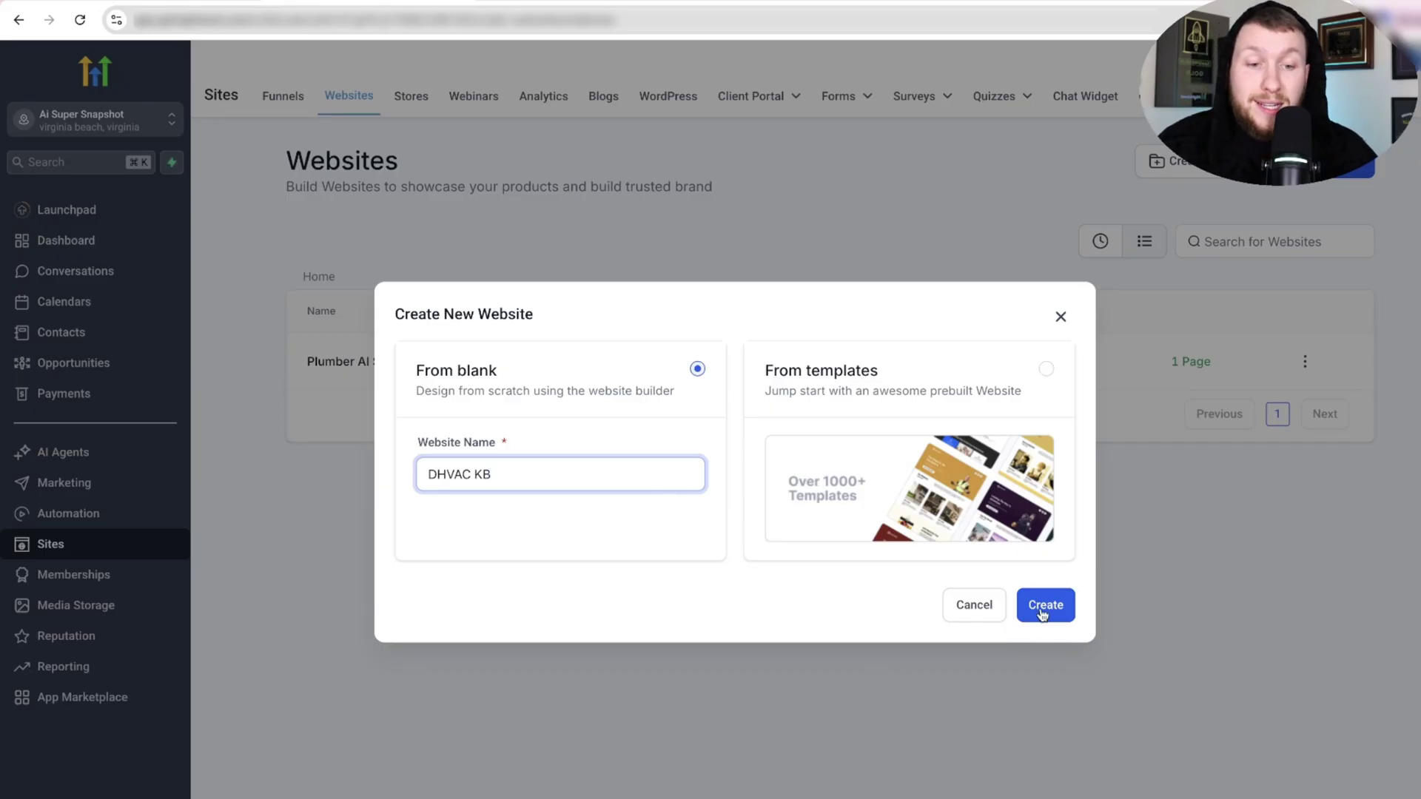
pyautogui.click(1044, 608)
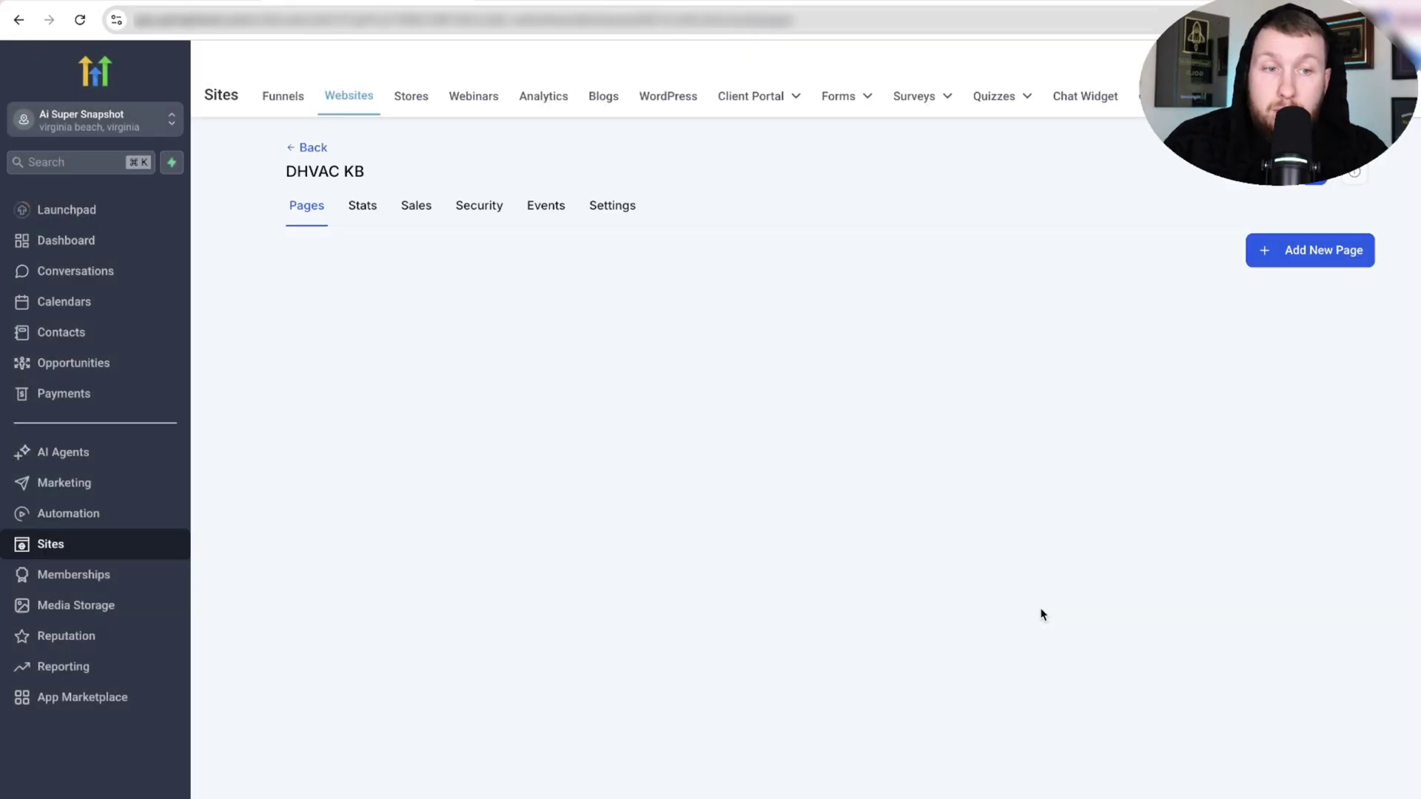
# Add a blank page DKB with a one-column row holding a paragraph element.
pyautogui.click(1311, 251)
pyautogui.click(764, 377)
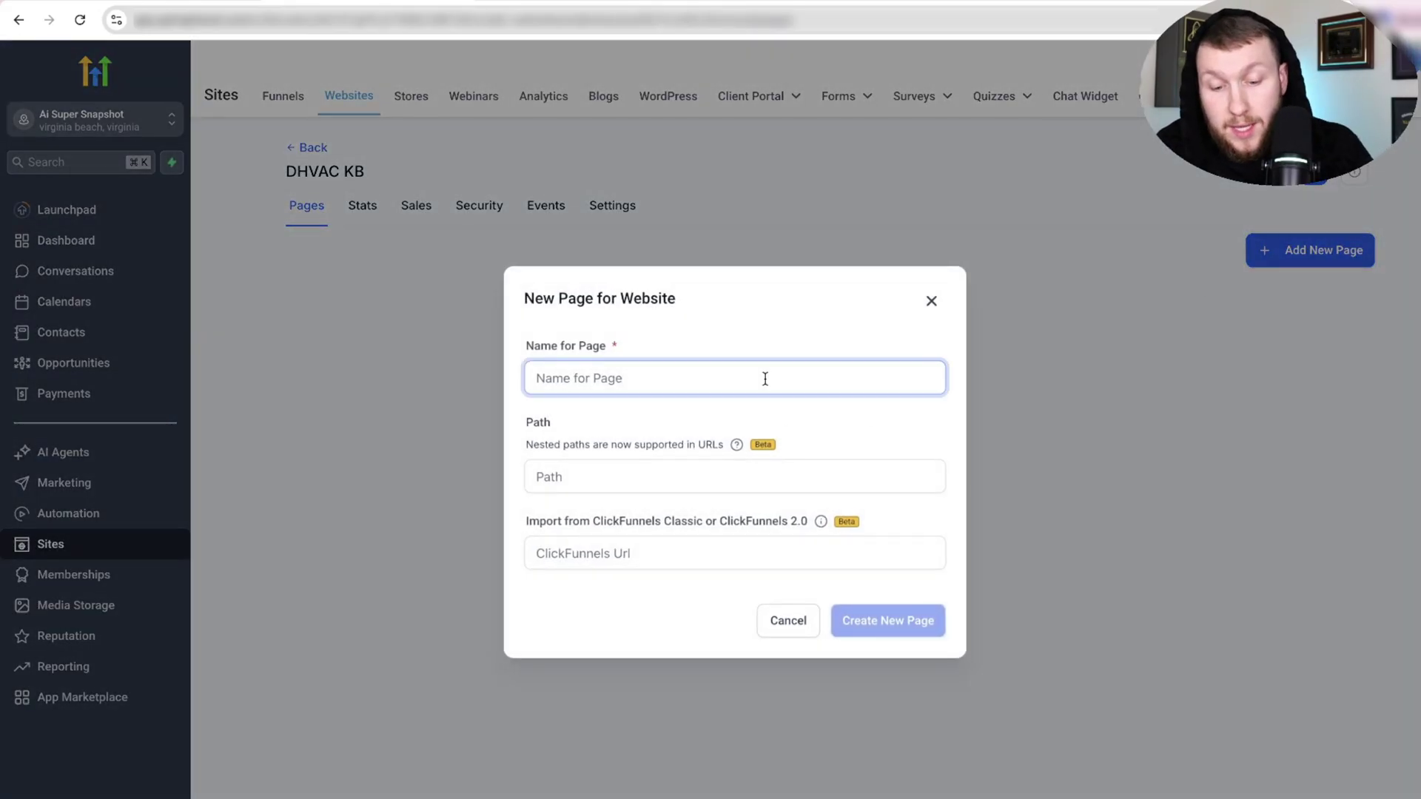
pyautogui.write('DKB')
pyautogui.click(879, 626)
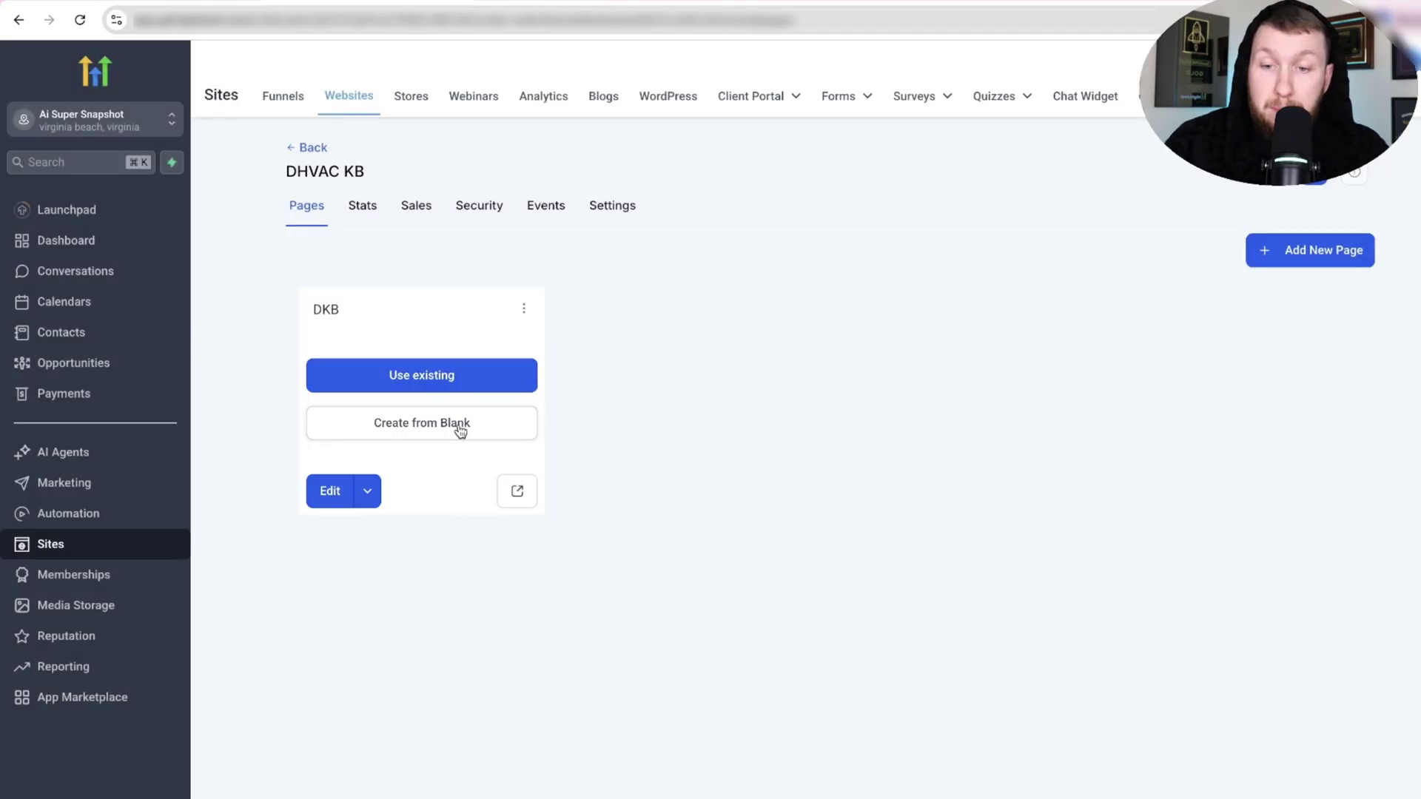
pyautogui.click(457, 425)
pyautogui.moveTo(251, 324); pyautogui.dragTo(749, 241)
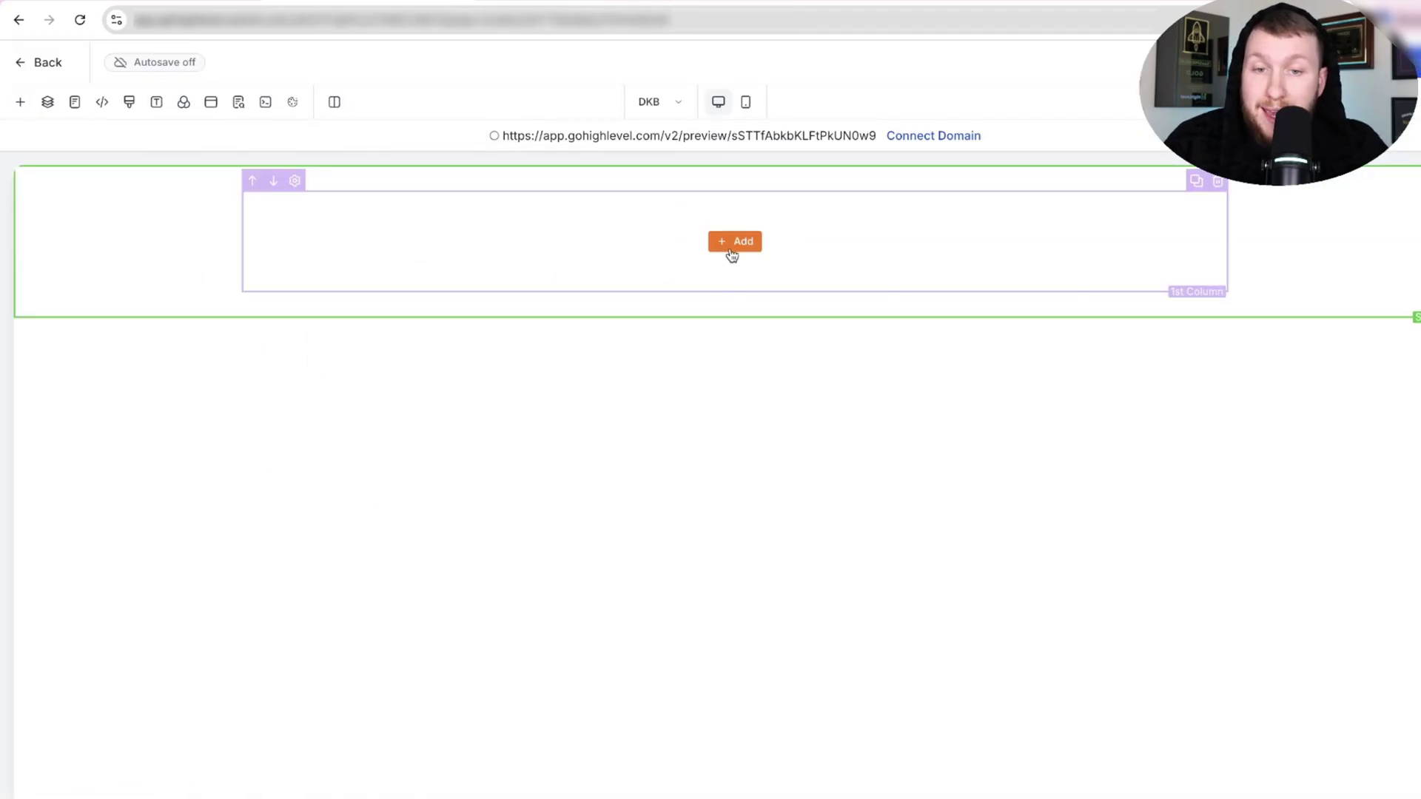
pyautogui.click(731, 255)
pyautogui.moveTo(437, 510); pyautogui.dragTo(725, 279)
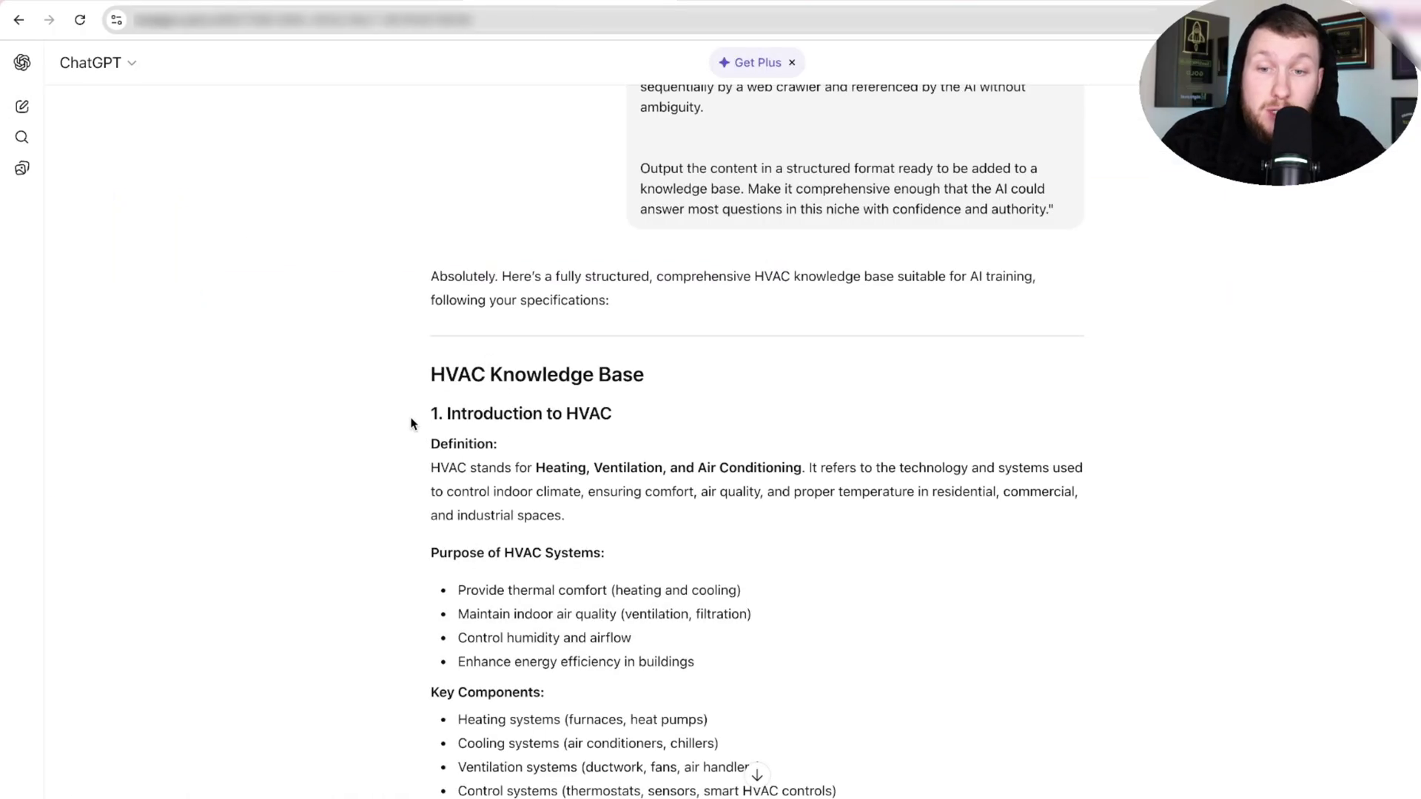
# Copy ChatGPT's full HVAC knowledge base reply.
pyautogui.moveTo(411, 423); pyautogui.dragTo(915, 592)
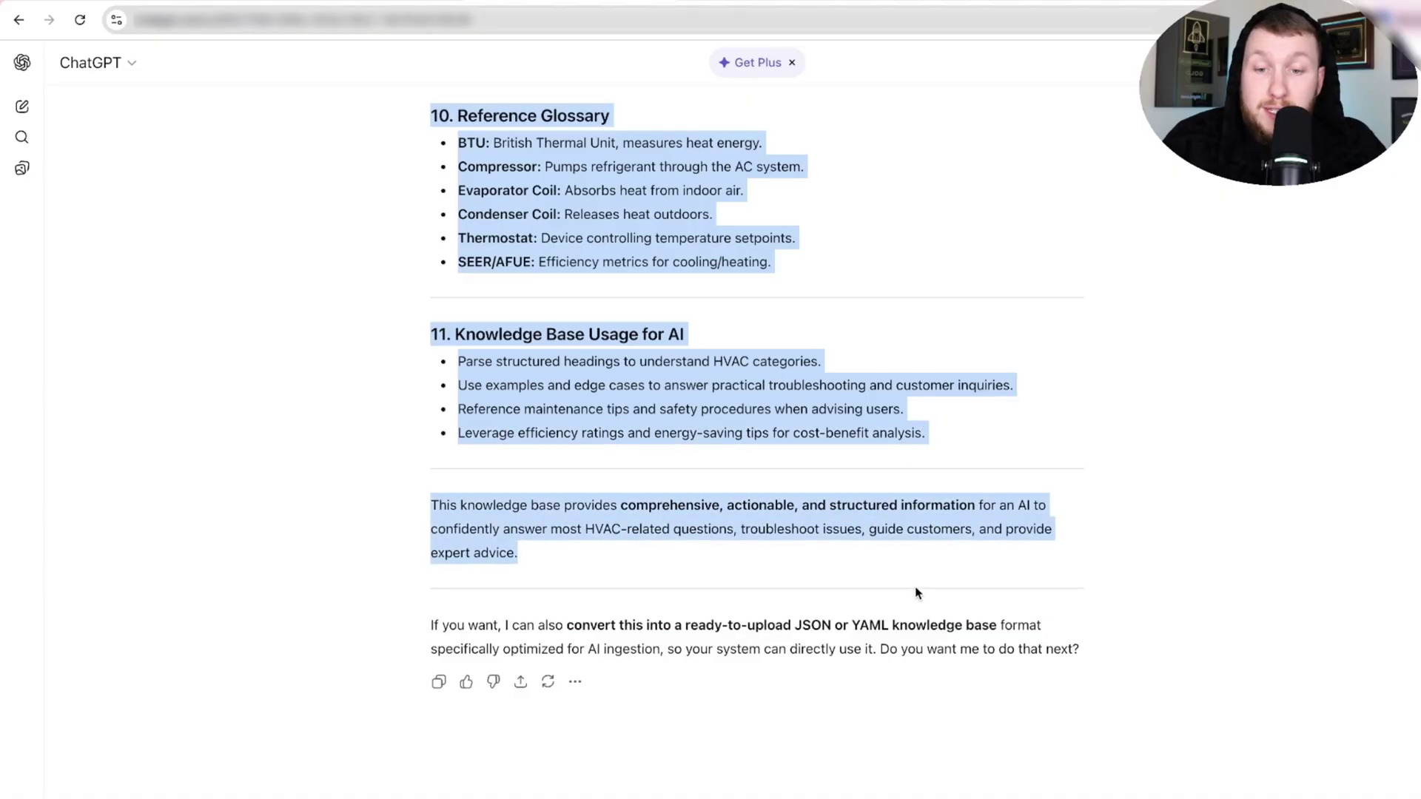
pyautogui.rightClick(664, 506)
pyautogui.click(703, 549)
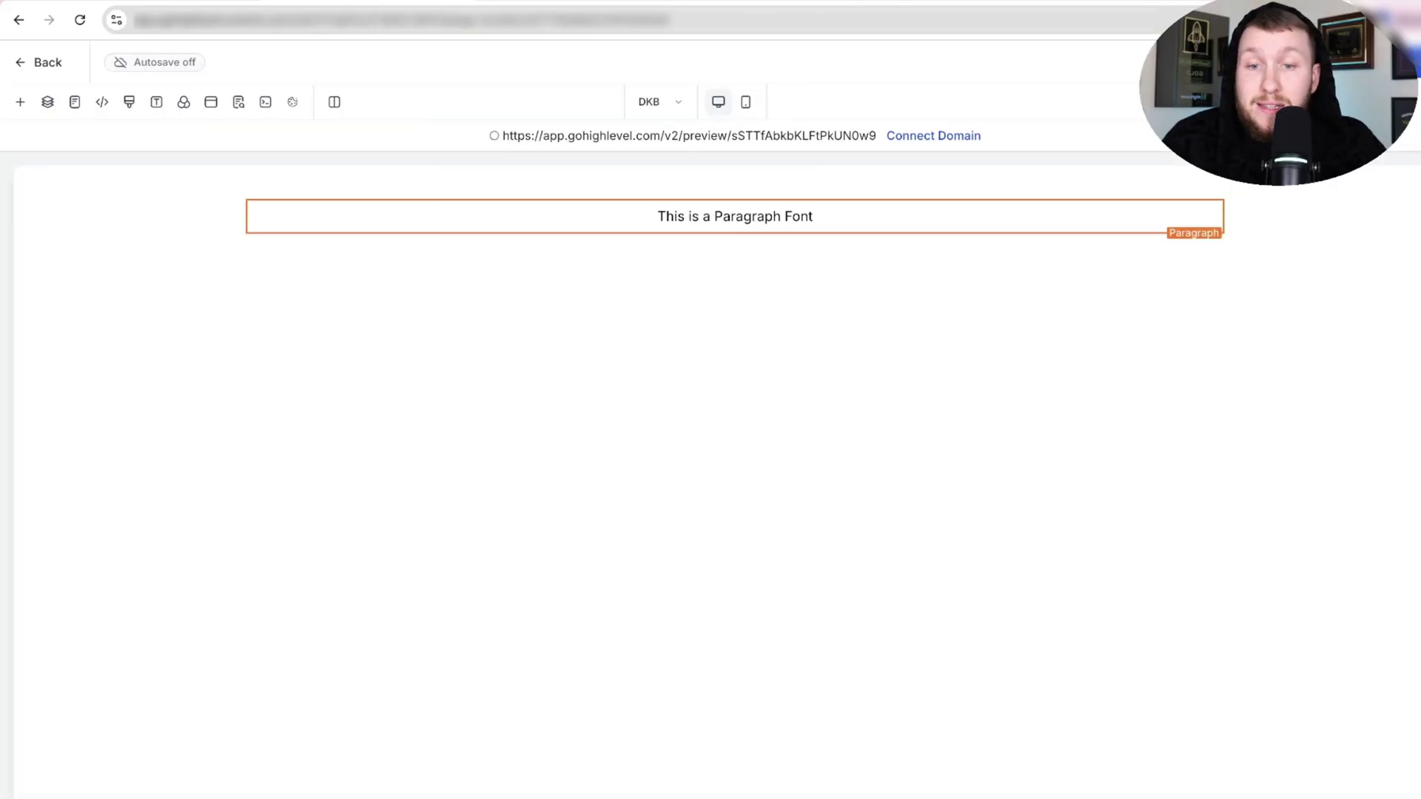
# Replace the DKB page's paragraph placeholder with the pasted HVAC knowledge base text.
pyautogui.click(732, 215)
pyautogui.doubleClick(732, 215)
pyautogui.rightClick(733, 215)
pyautogui.click(805, 377)
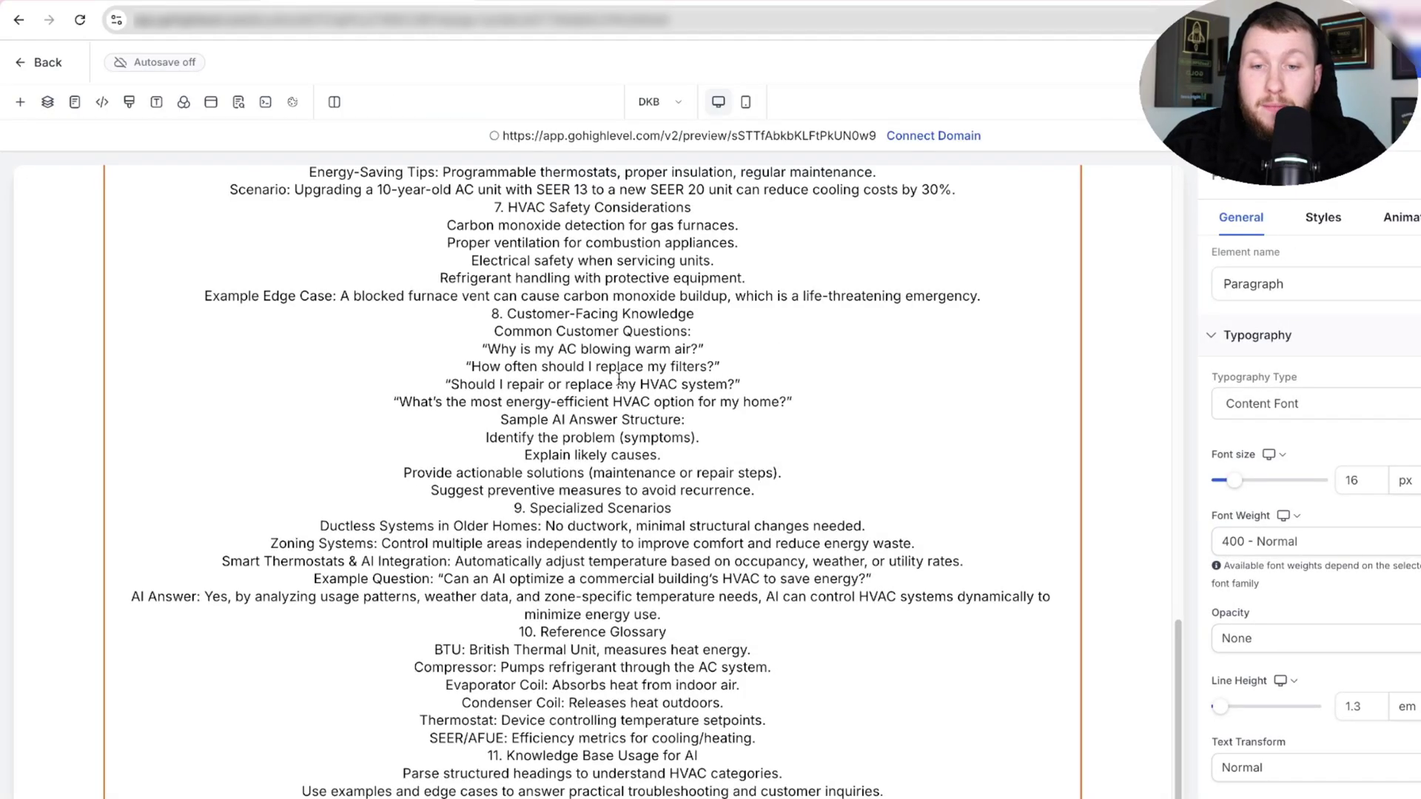
pyautogui.scroll(15, 619, 378)
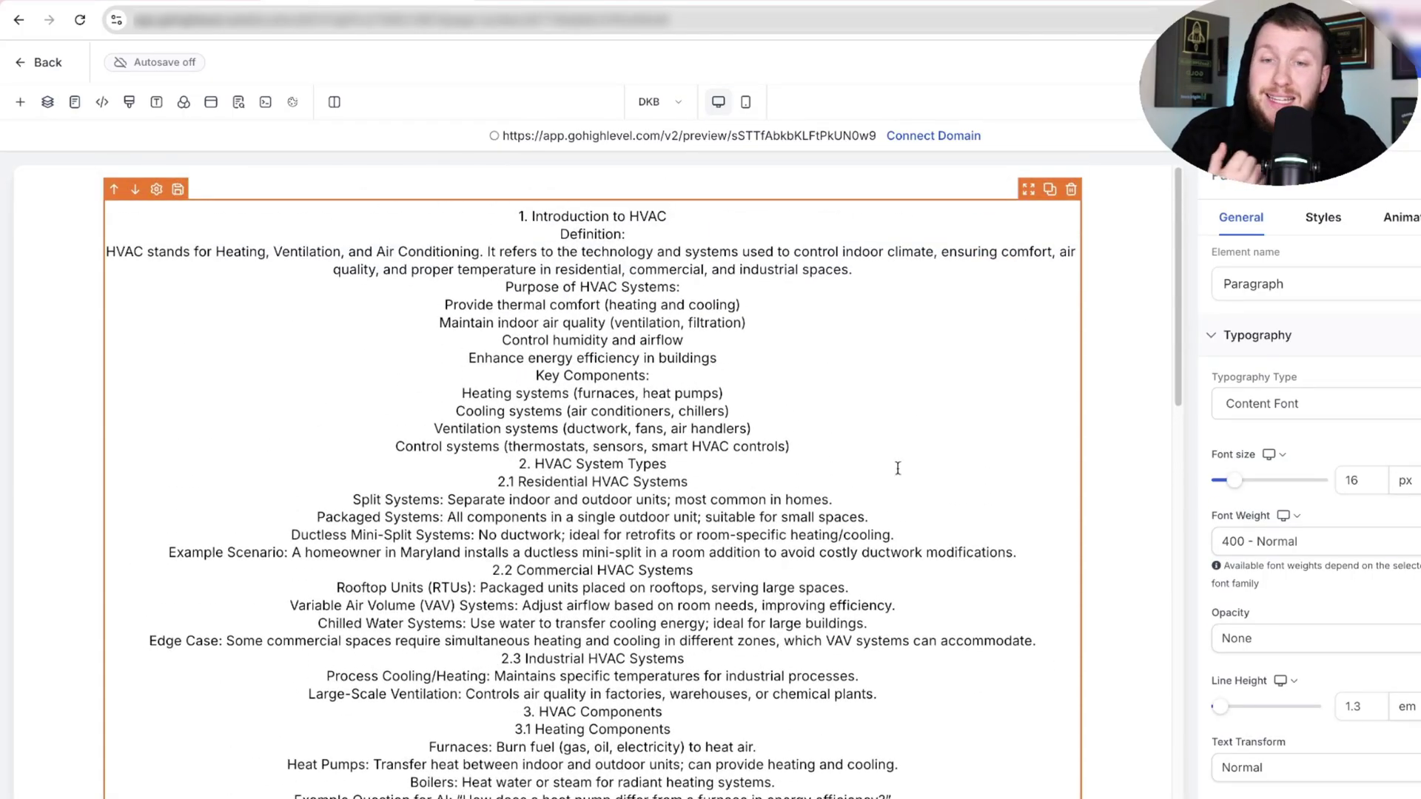
# Check SEO Meta Data, save the page, copy its preview URL, and return to the pages list.
pyautogui.click(239, 102)
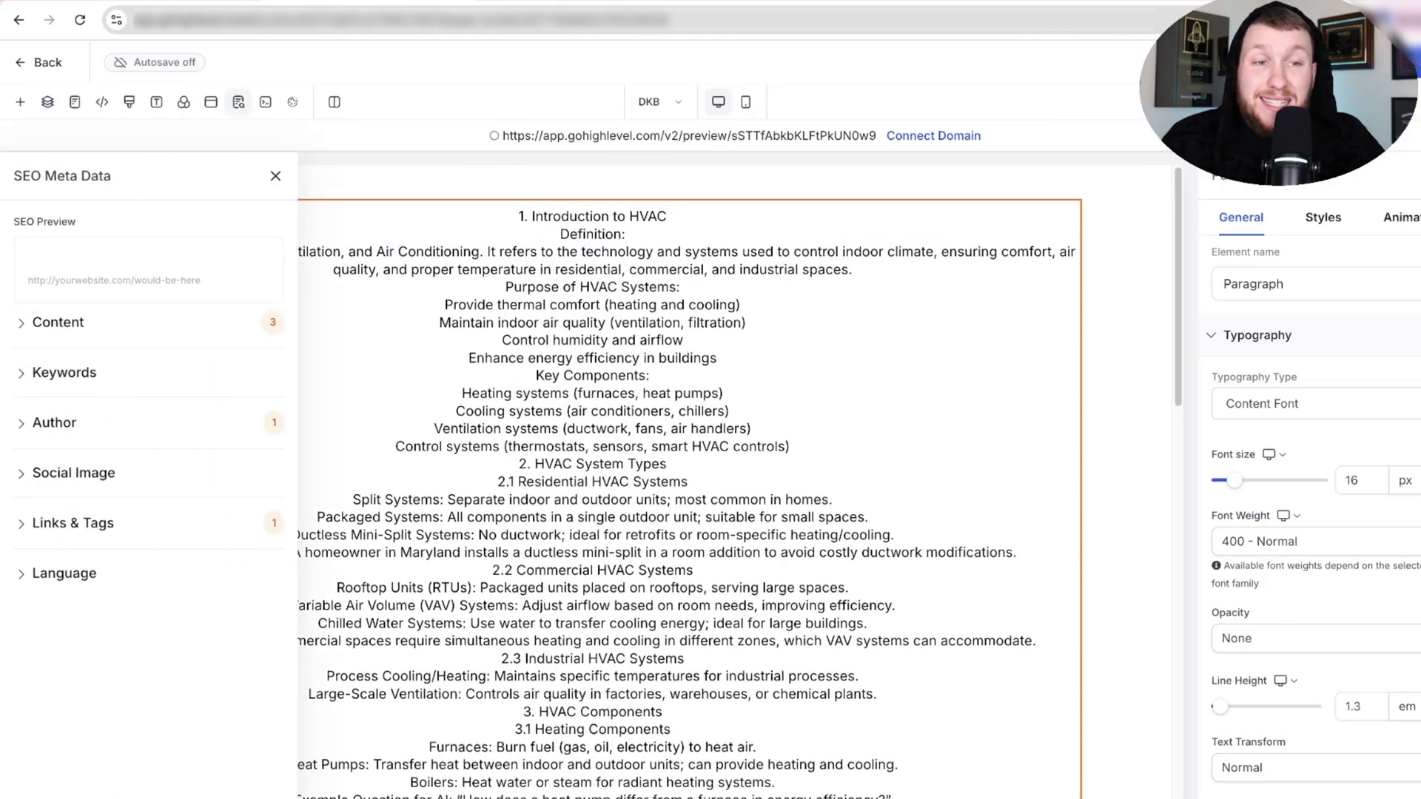
pyautogui.click(273, 178)
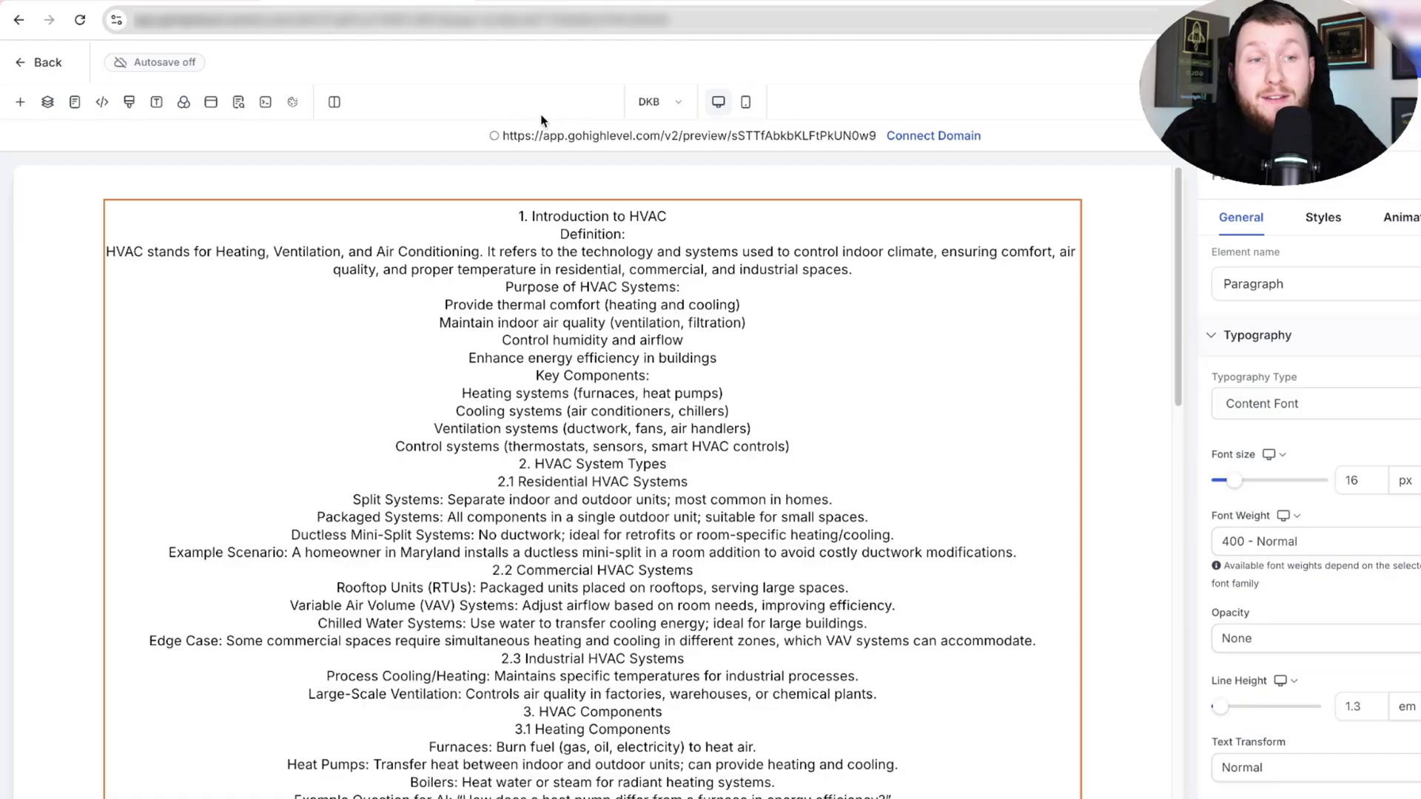
pyautogui.hotkey('ctrl', 's')
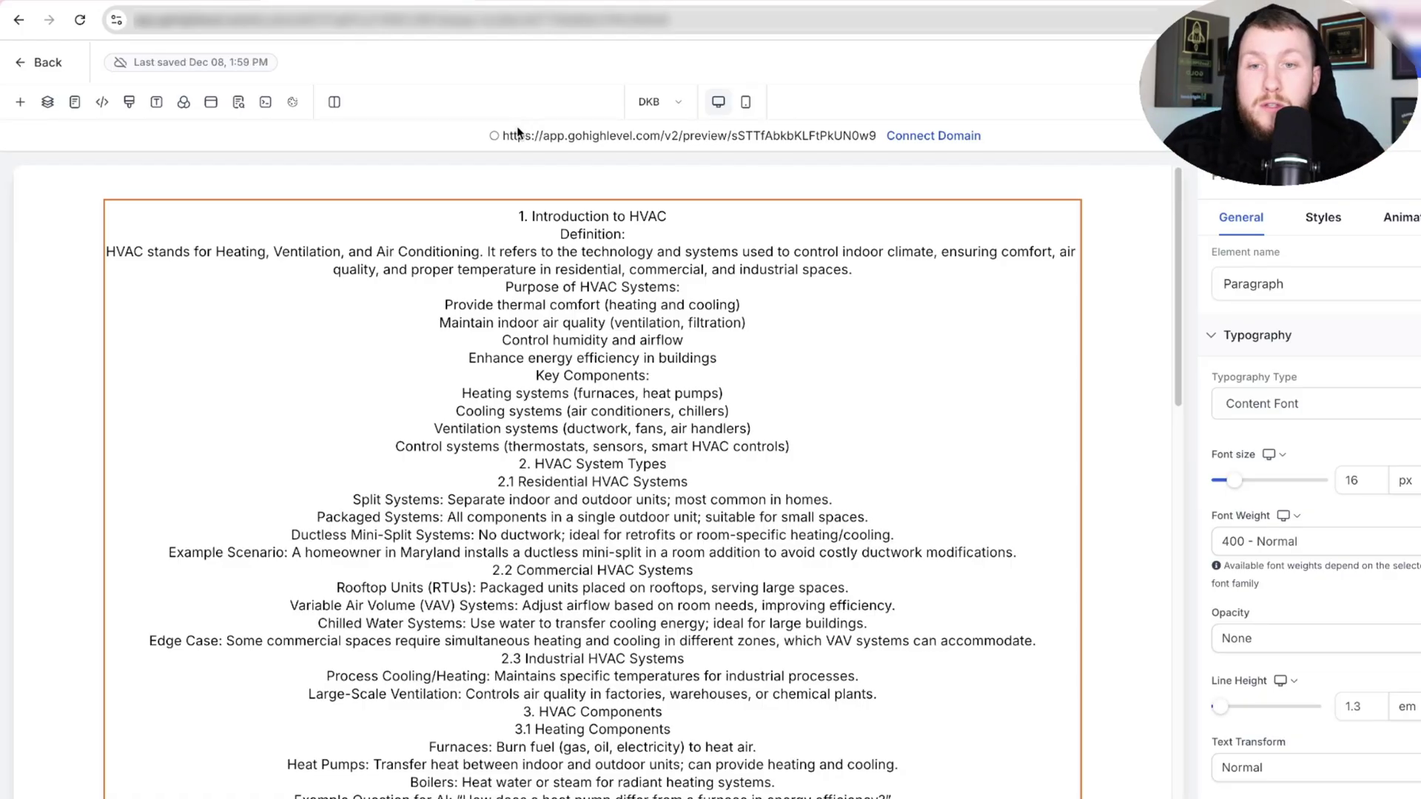
pyautogui.moveTo(877, 135); pyautogui.dragTo(499, 135)
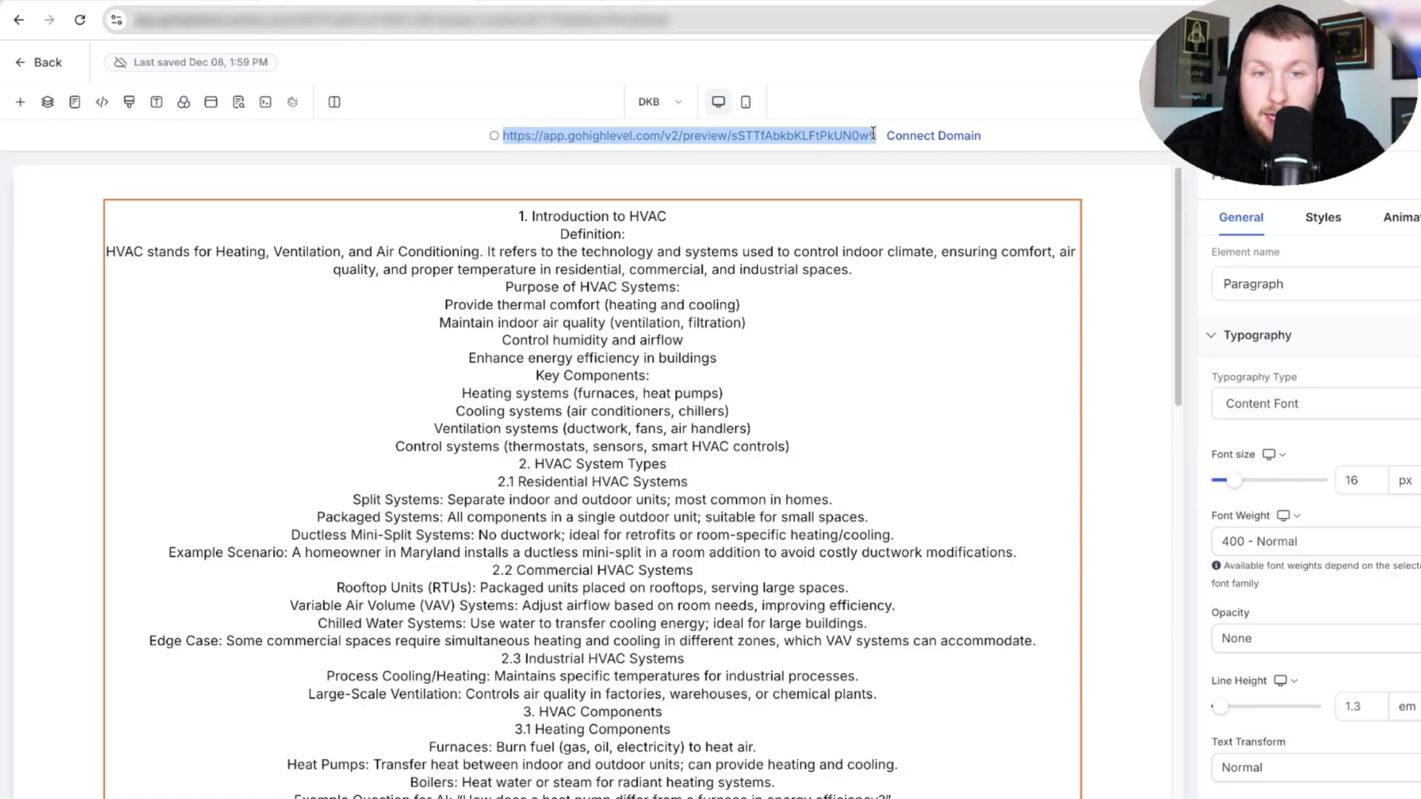
pyautogui.click(46, 67)
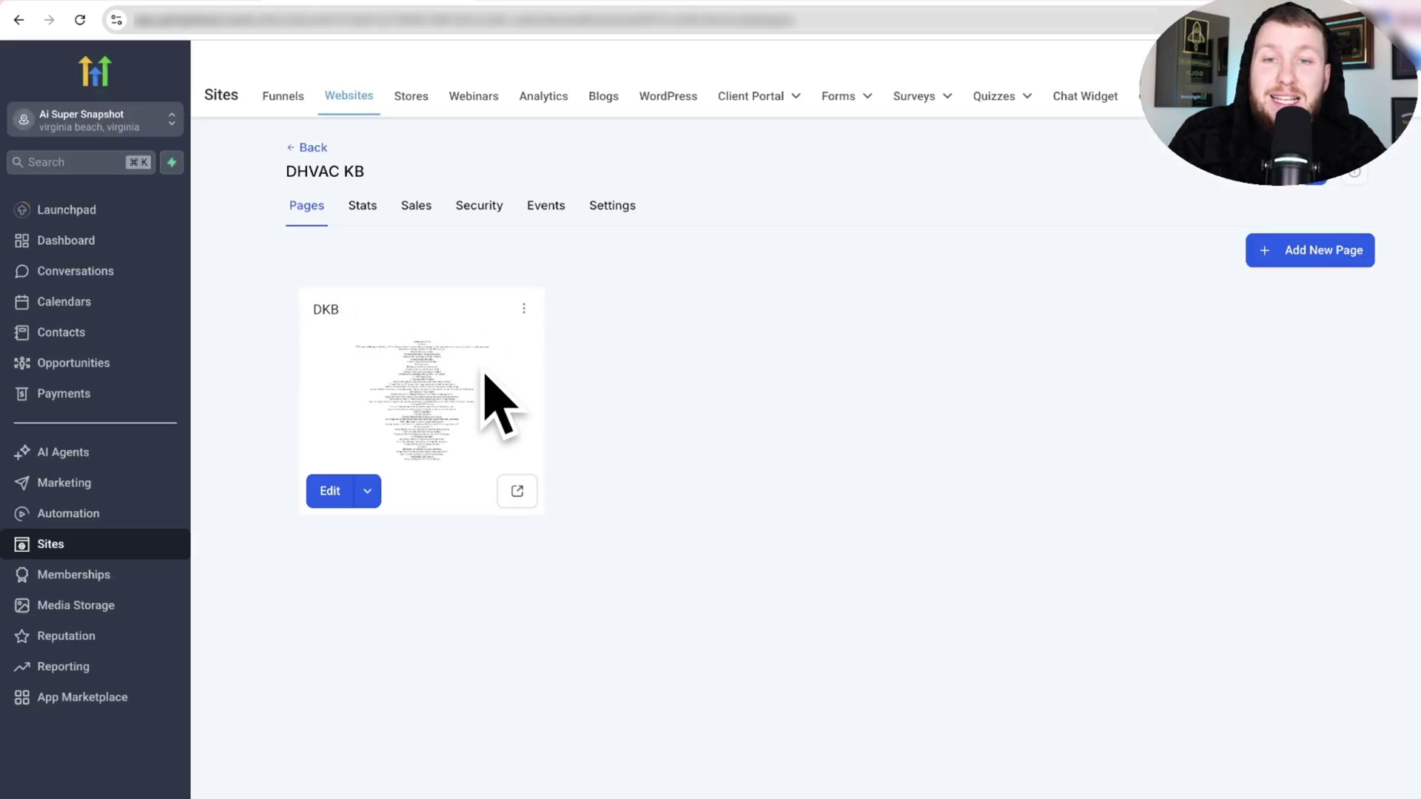
# Create a new knowledge base named 'DHVAC KB' with description 'This'.
pyautogui.click(132, 453)
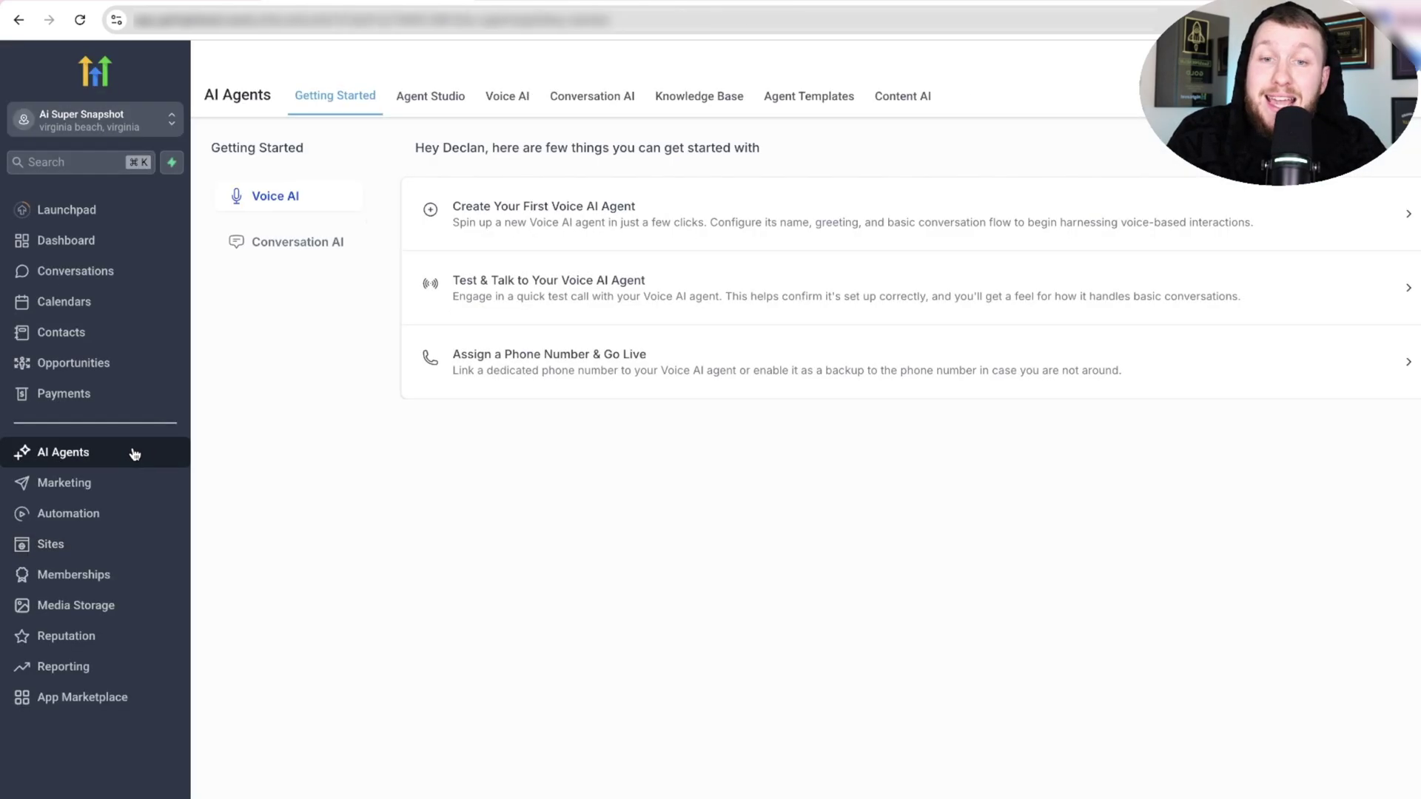
pyautogui.click(722, 104)
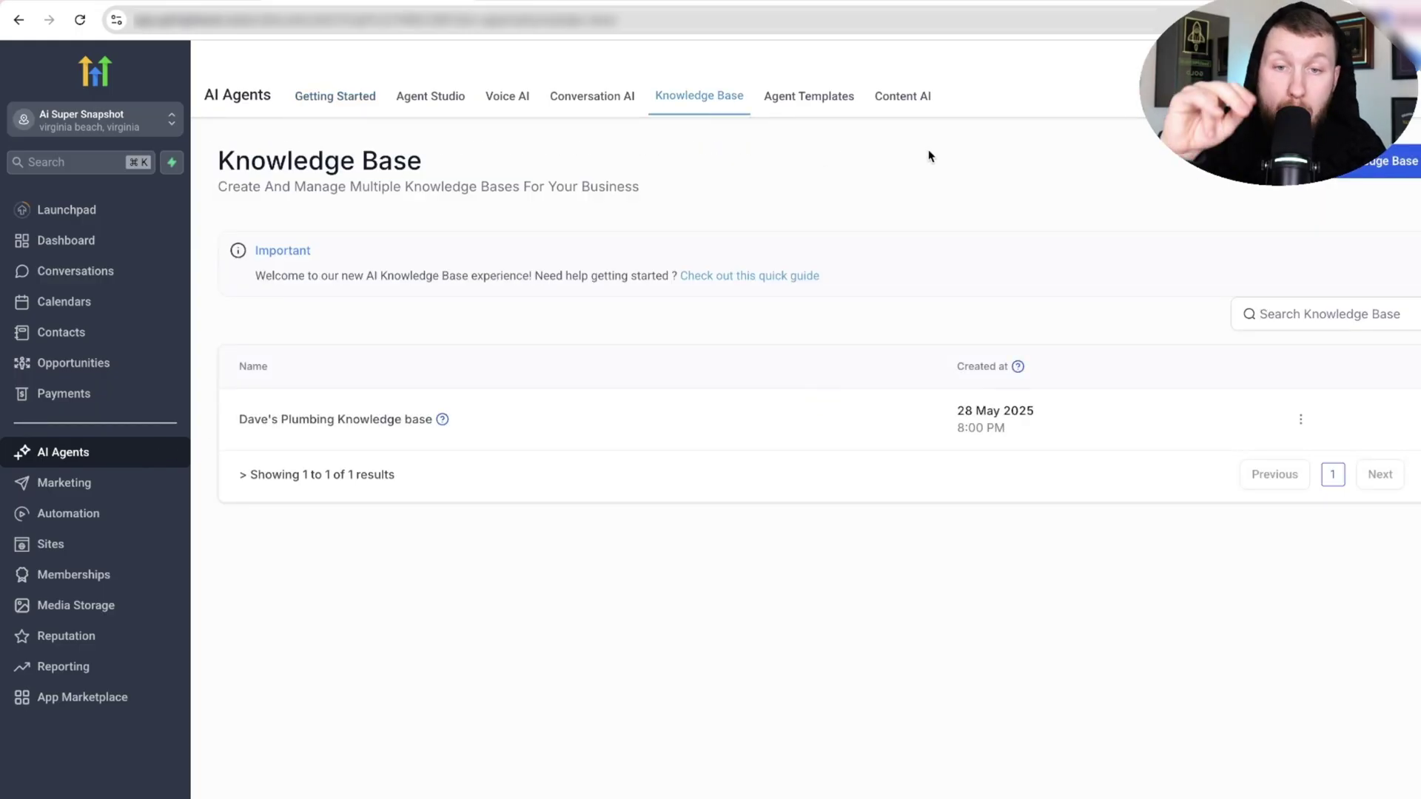
pyautogui.click(1331, 160)
pyautogui.click(777, 390)
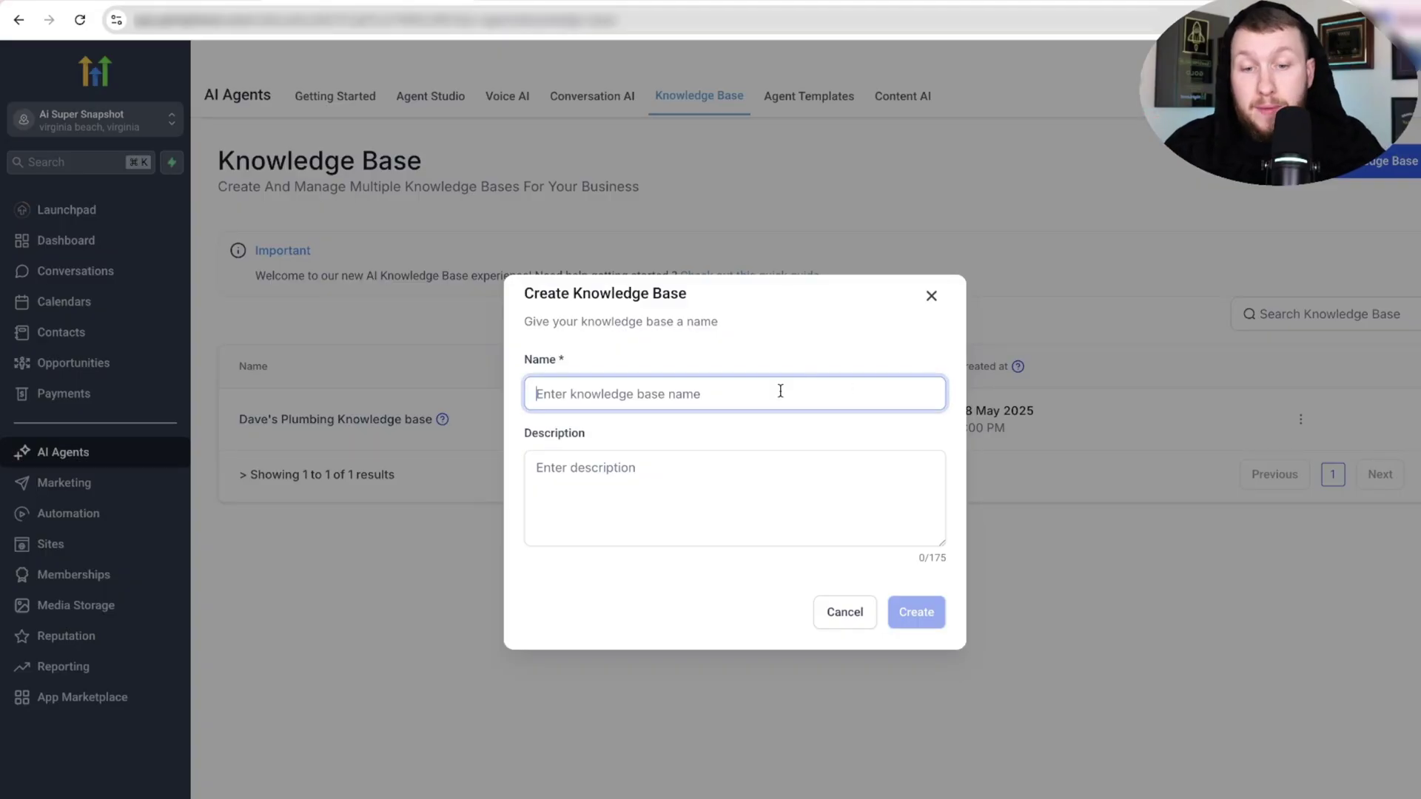
pyautogui.write('DHVAC KB')
pyautogui.press('Tab')
pyautogui.write('This')
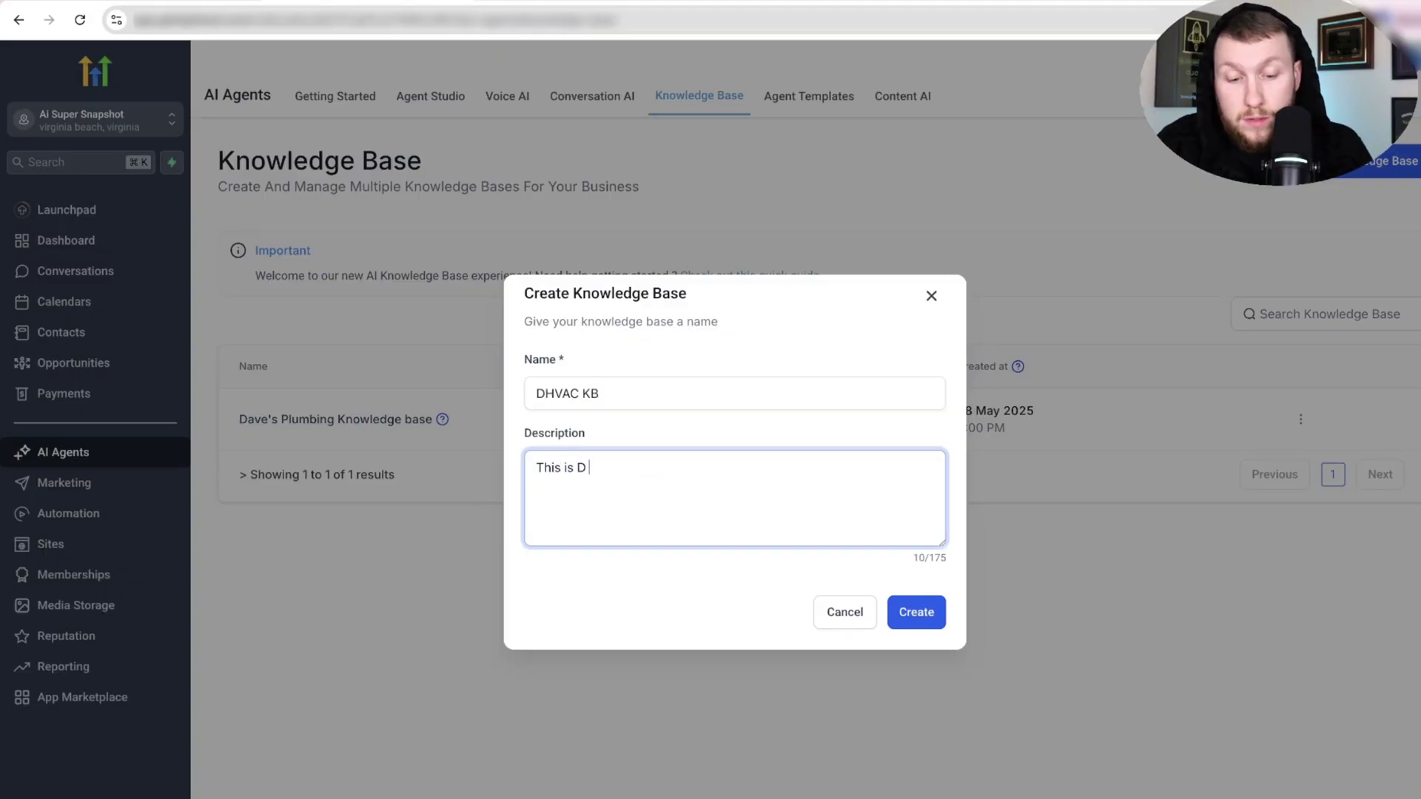
pyautogui.click(917, 612)
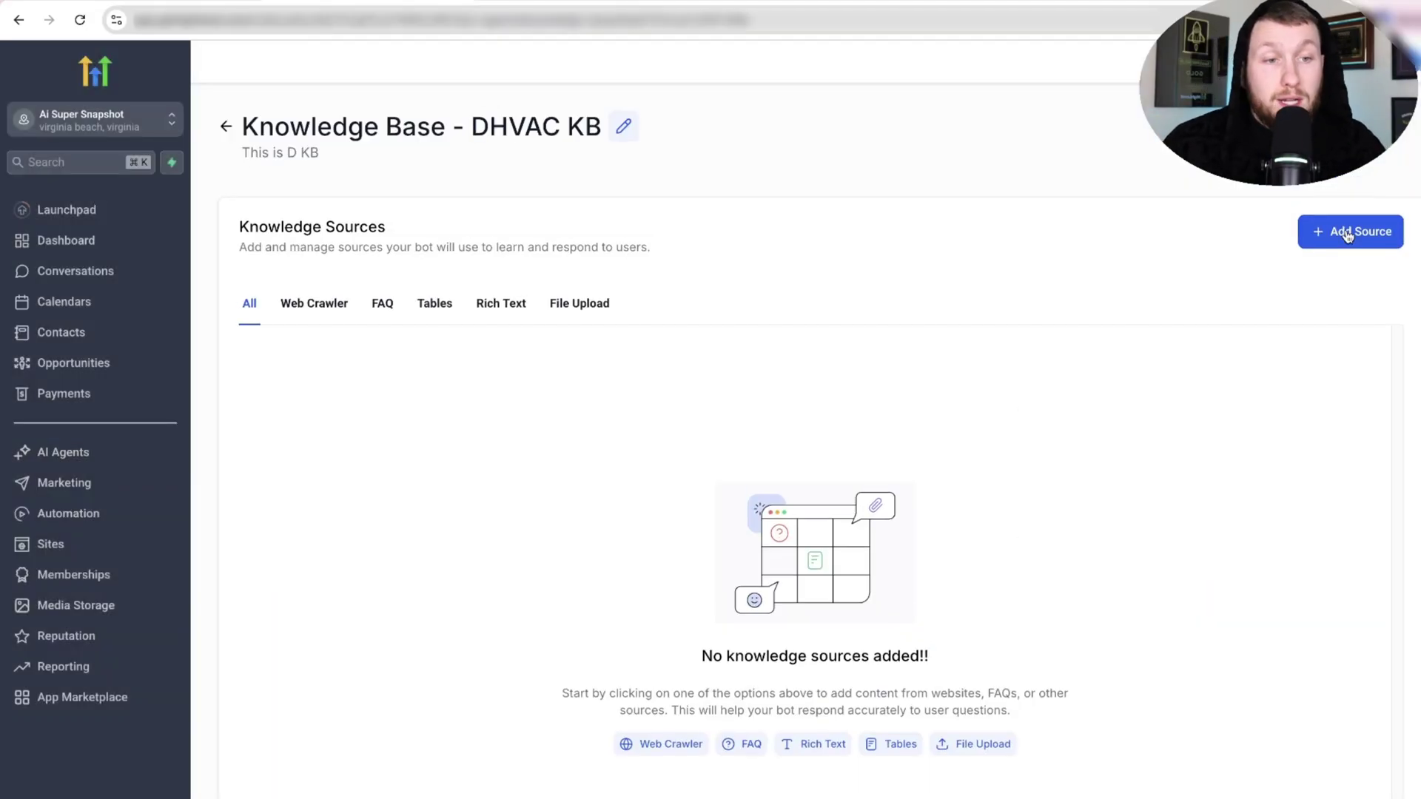
# Add a Web Crawler source using the pasted DKB preview URL and start extracting data.
pyautogui.click(1342, 233)
pyautogui.click(1343, 78)
pyautogui.click(698, 480)
pyautogui.rightClick(703, 479)
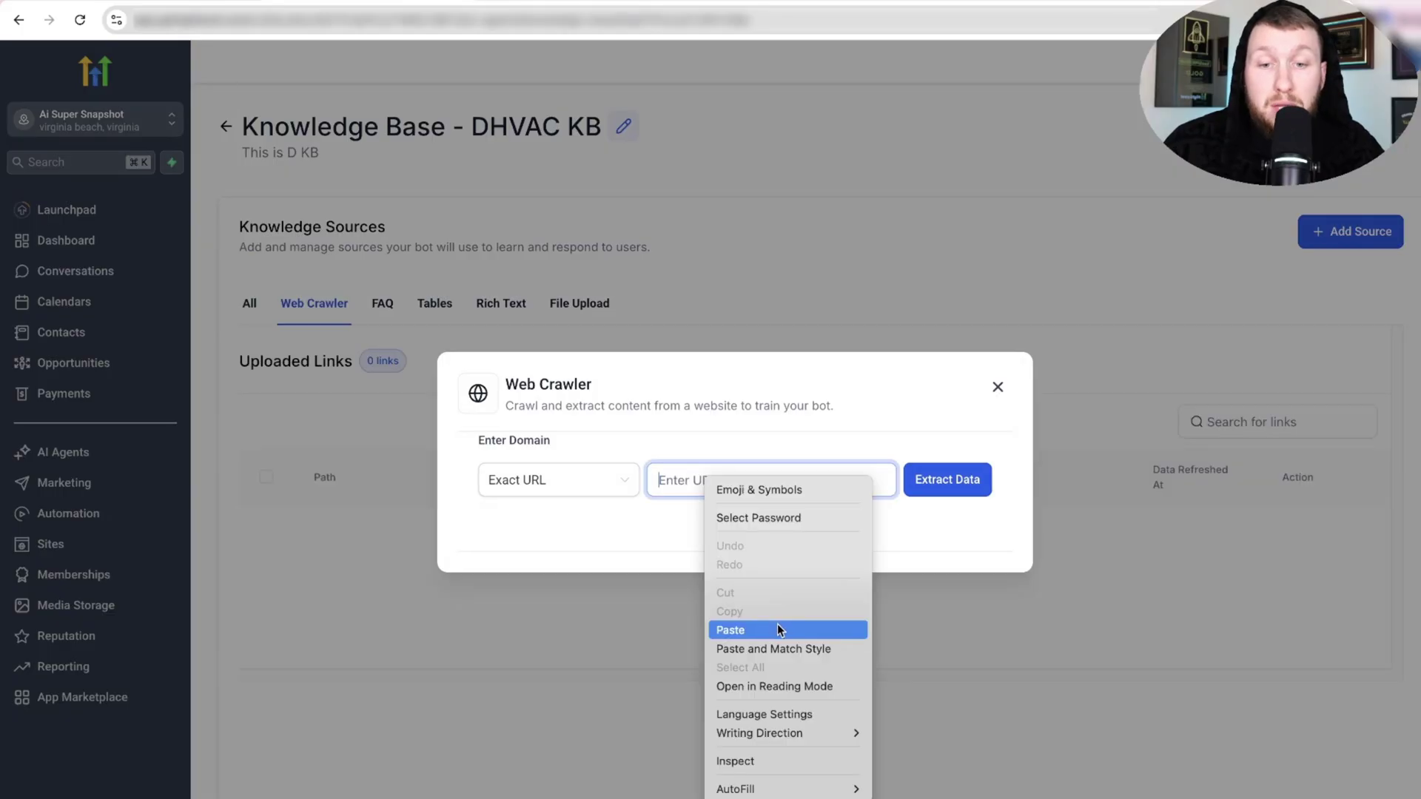
pyautogui.click(780, 628)
pyautogui.click(940, 477)
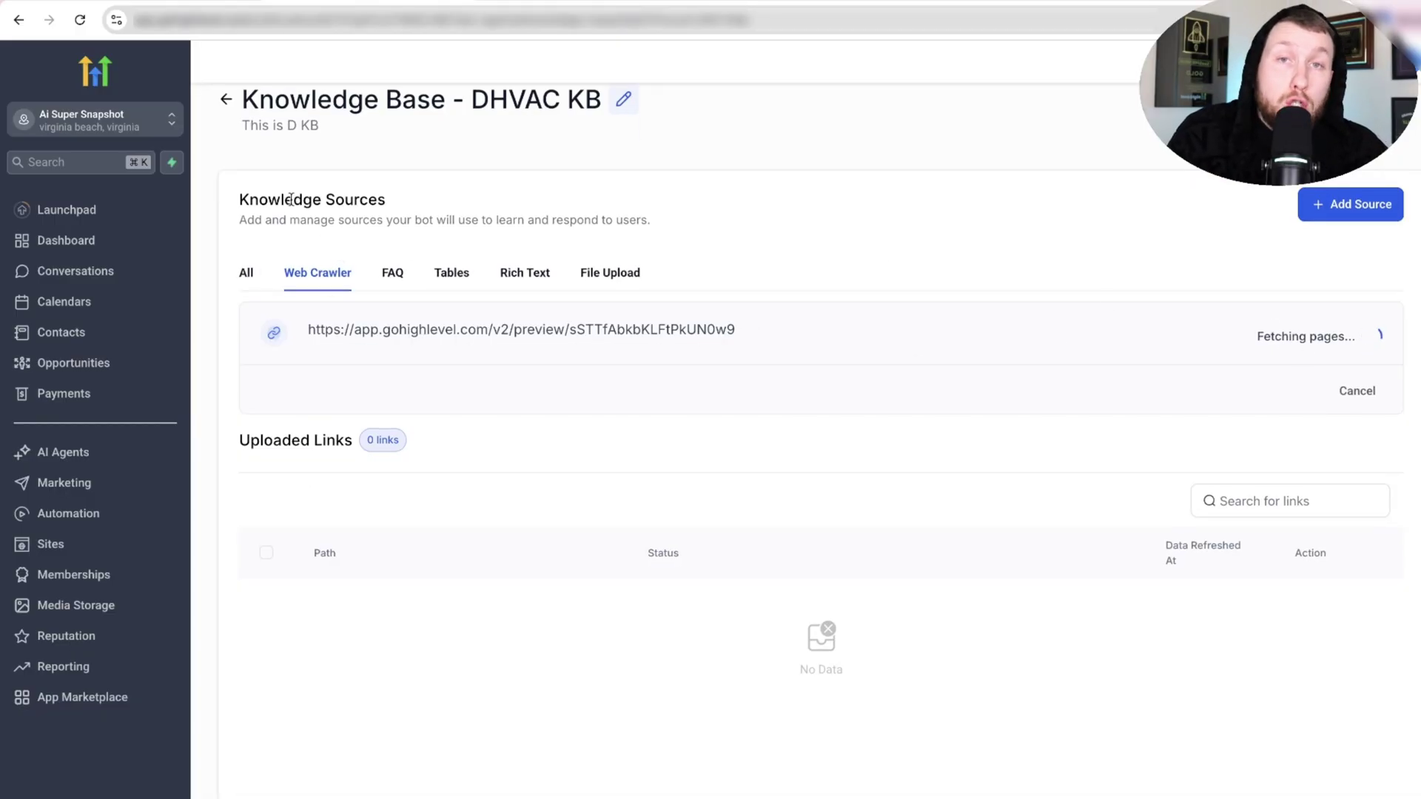
# Open the Liz agent from the Conversation AI Agents List.
pyautogui.click(226, 99)
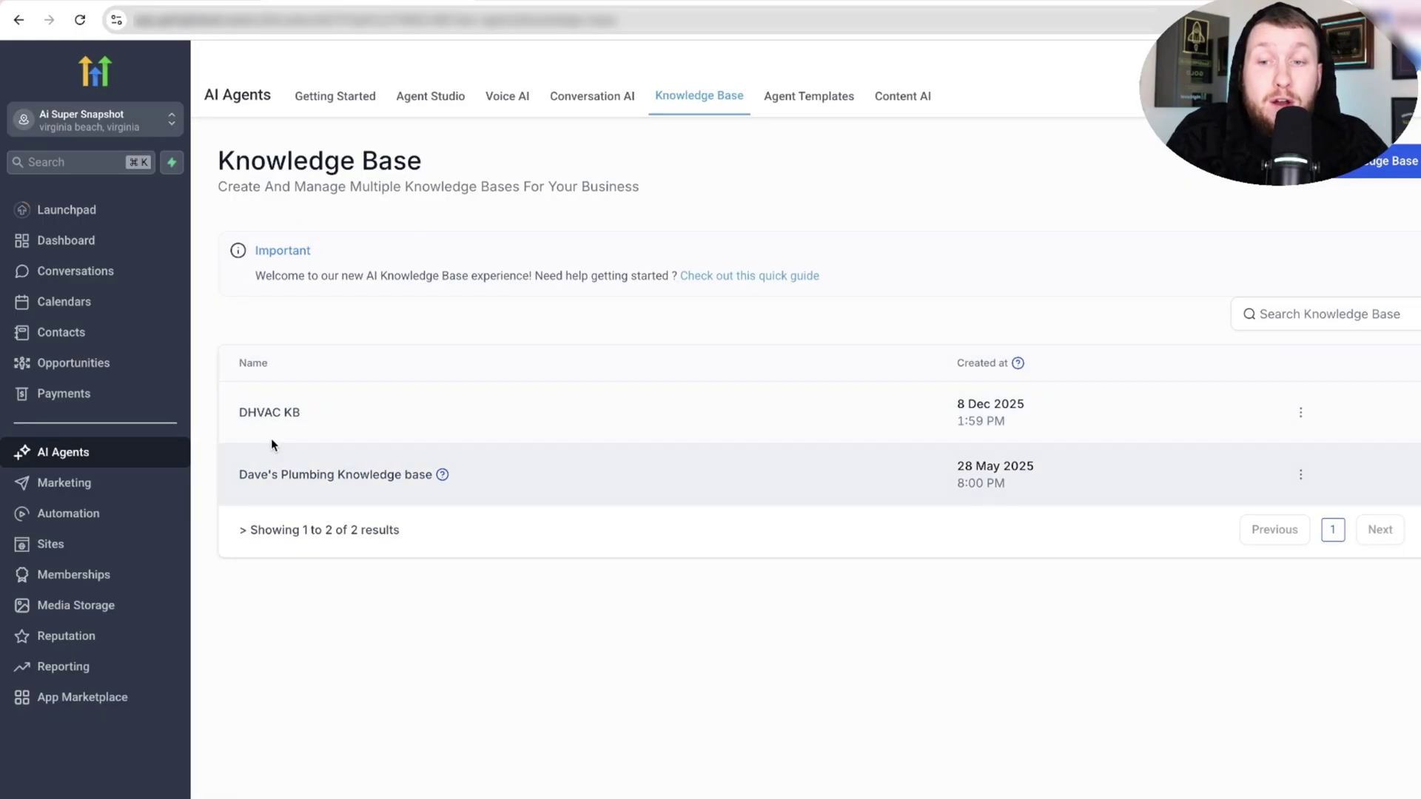
pyautogui.click(580, 108)
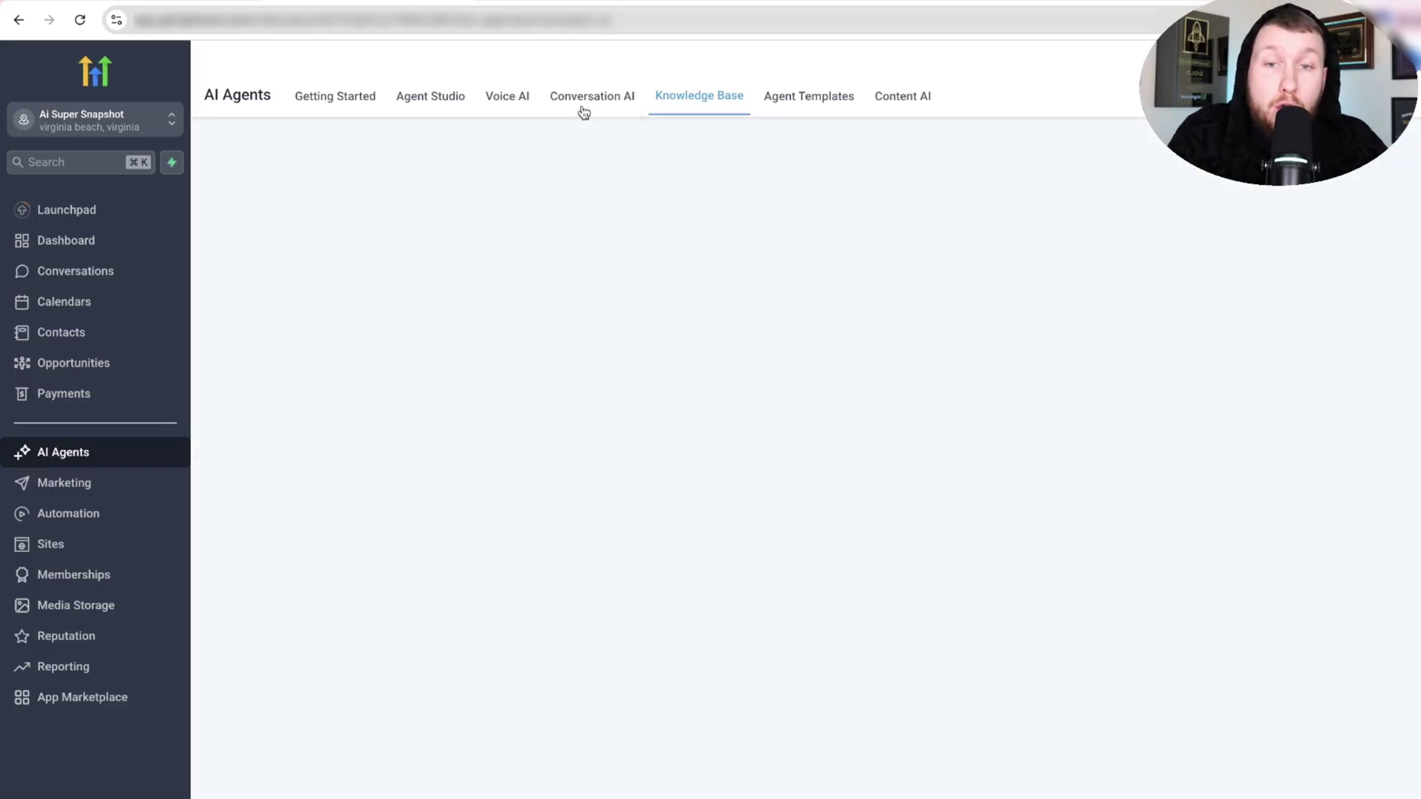
pyautogui.click(343, 246)
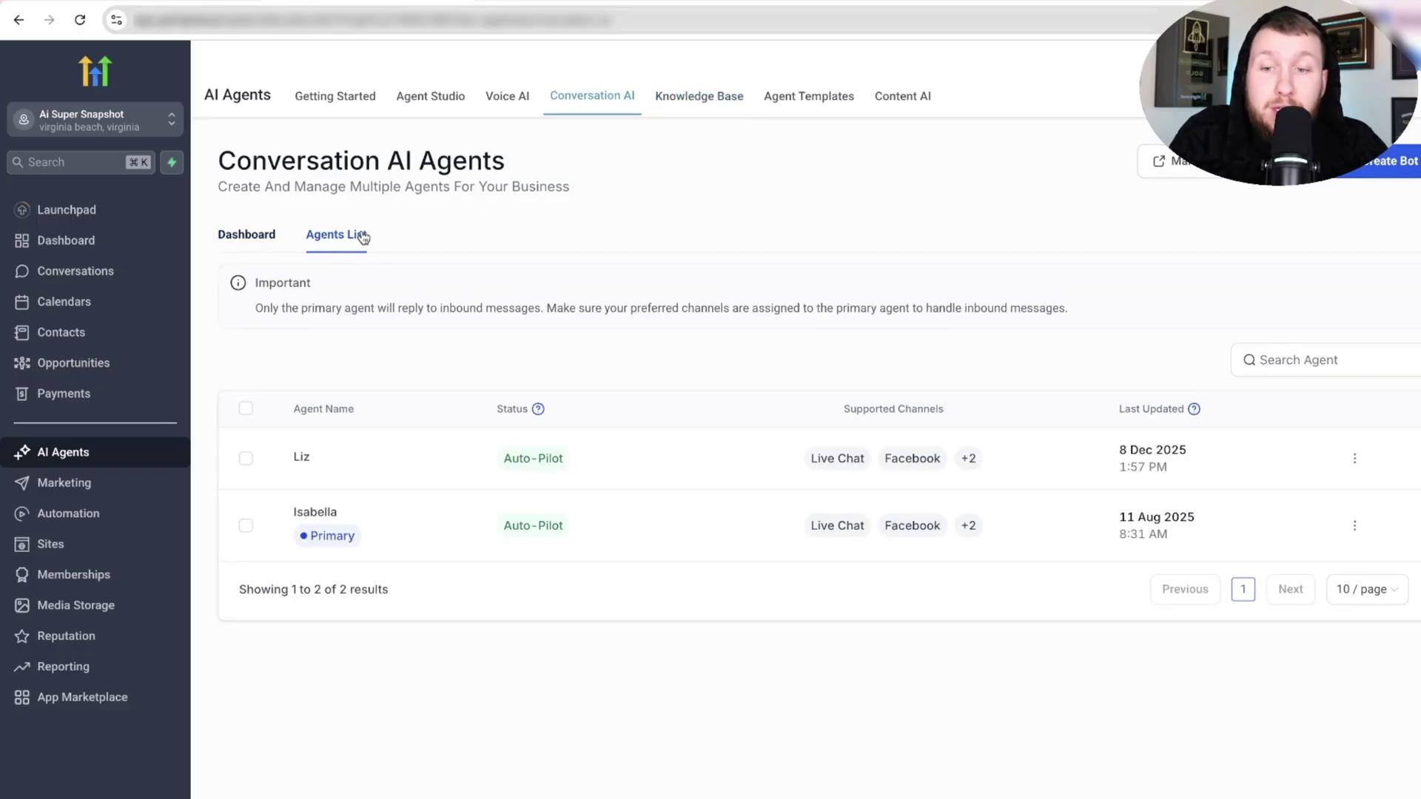
pyautogui.click(309, 458)
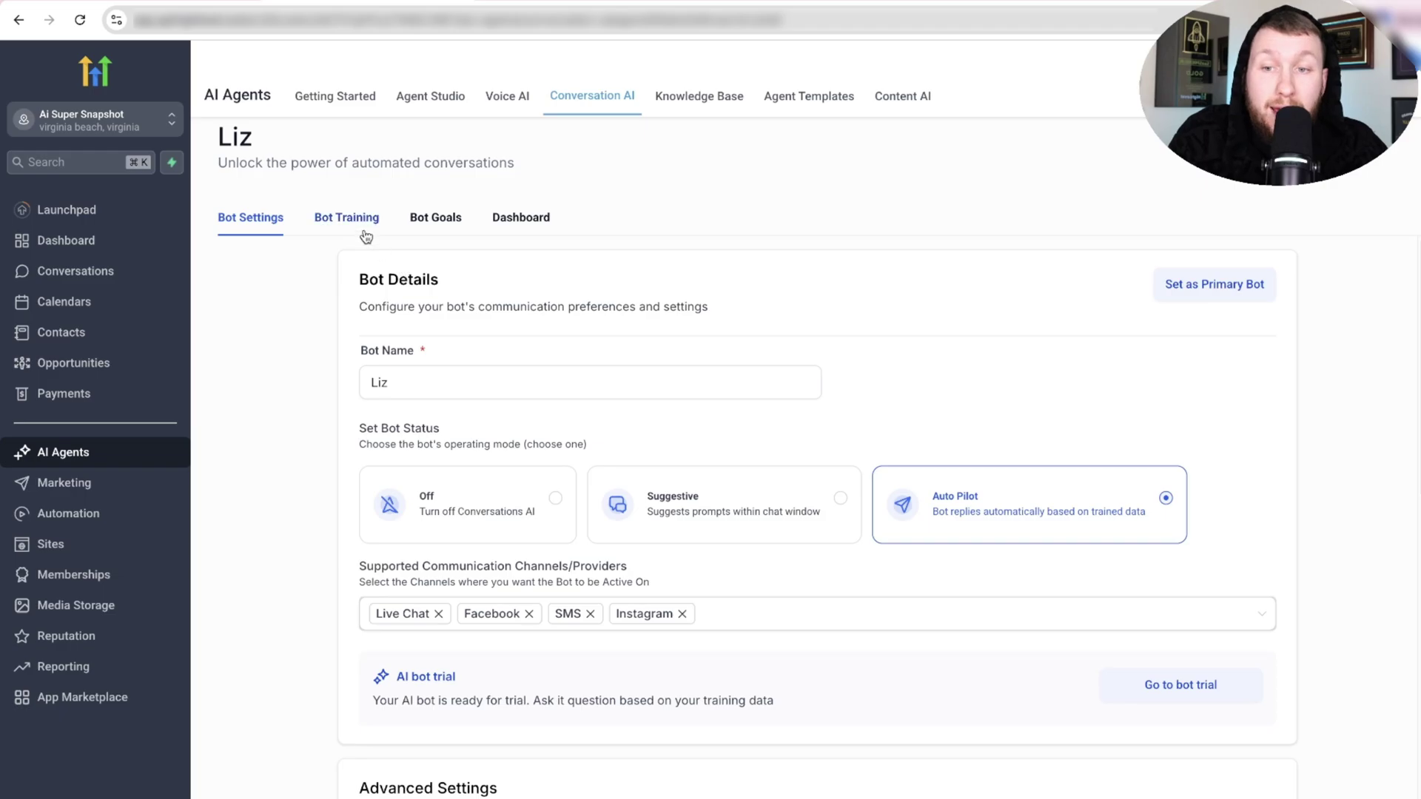
# In Liz's Bot Training, attach DHVAC KB and remove Dave's Plumbing Knowledge base.
pyautogui.click(365, 235)
pyautogui.click(508, 337)
pyautogui.click(627, 370)
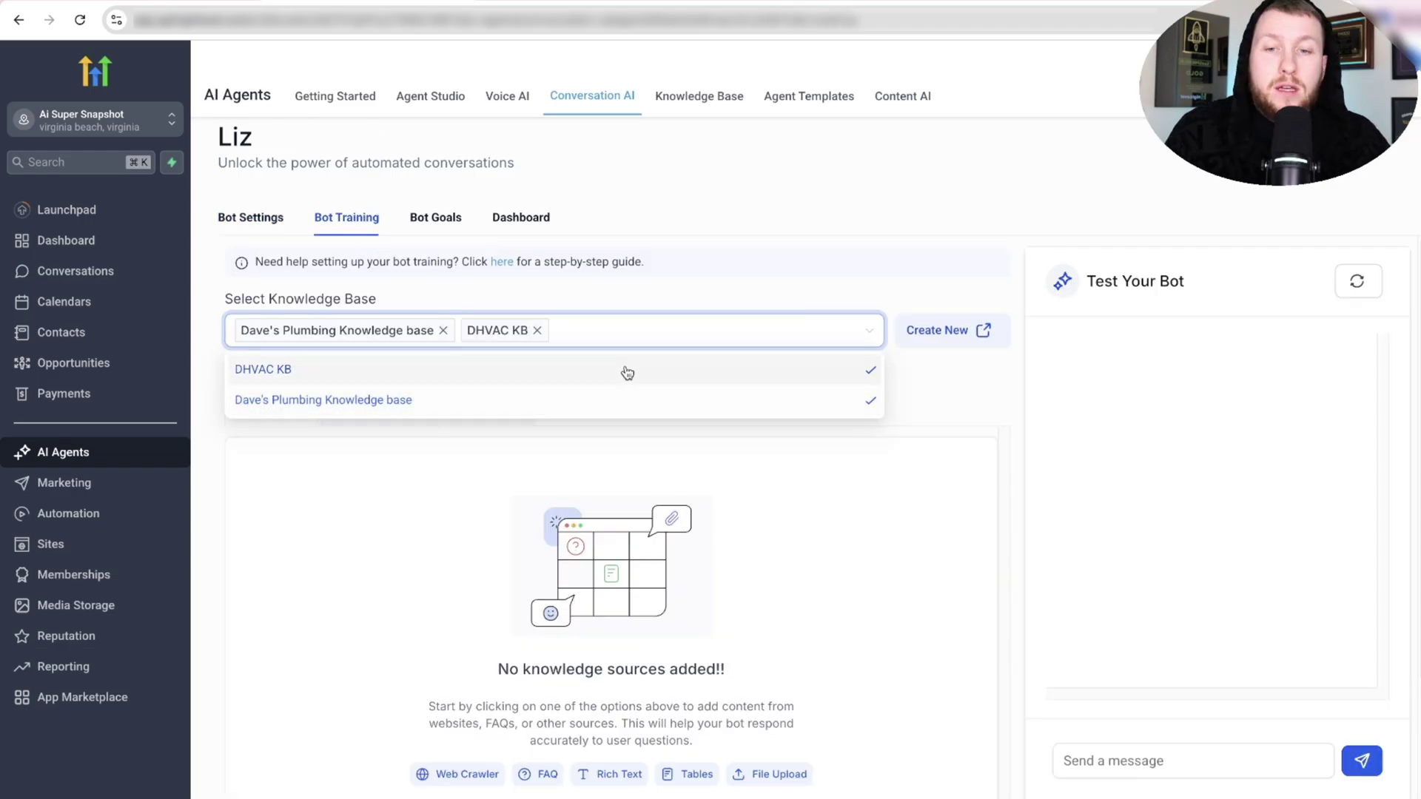
pyautogui.click(906, 498)
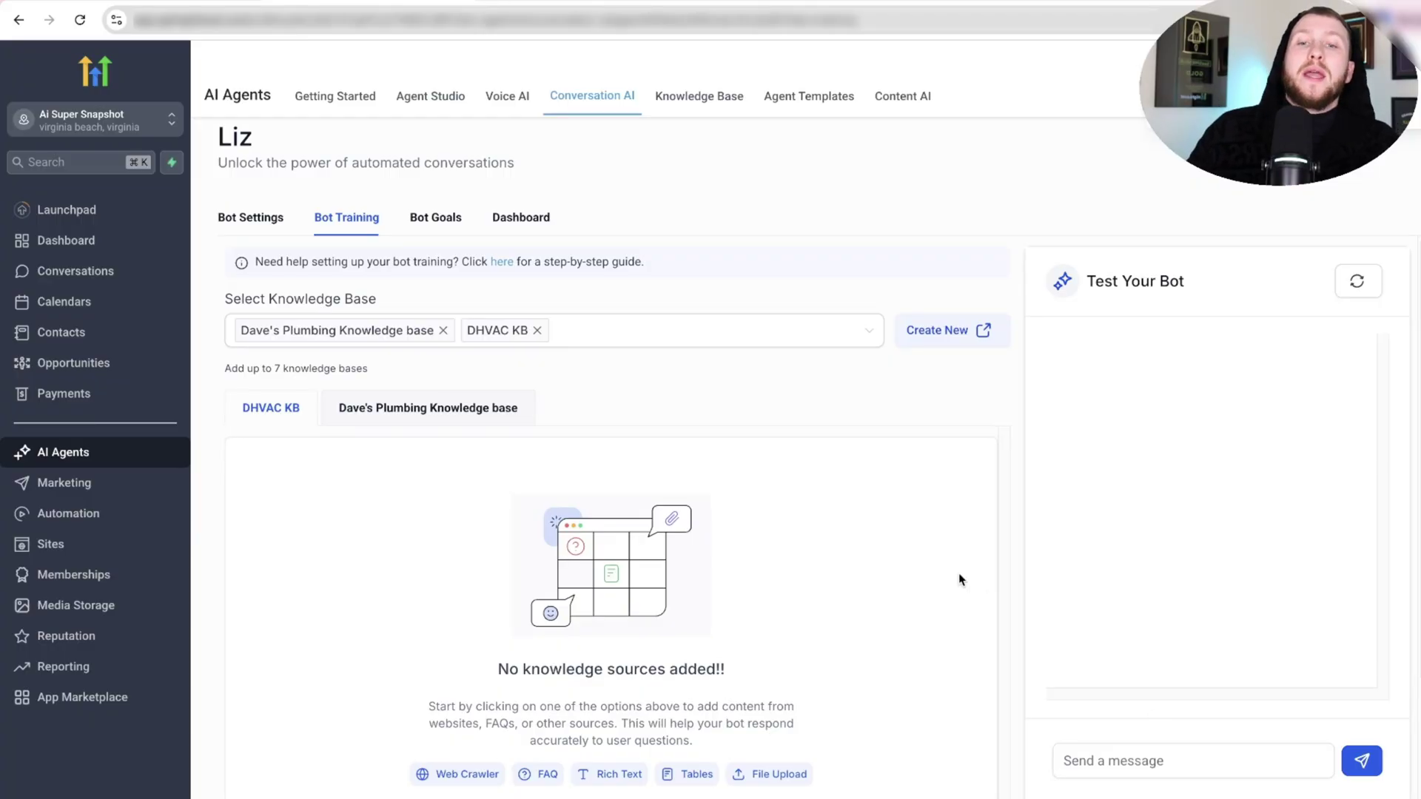
pyautogui.click(443, 330)
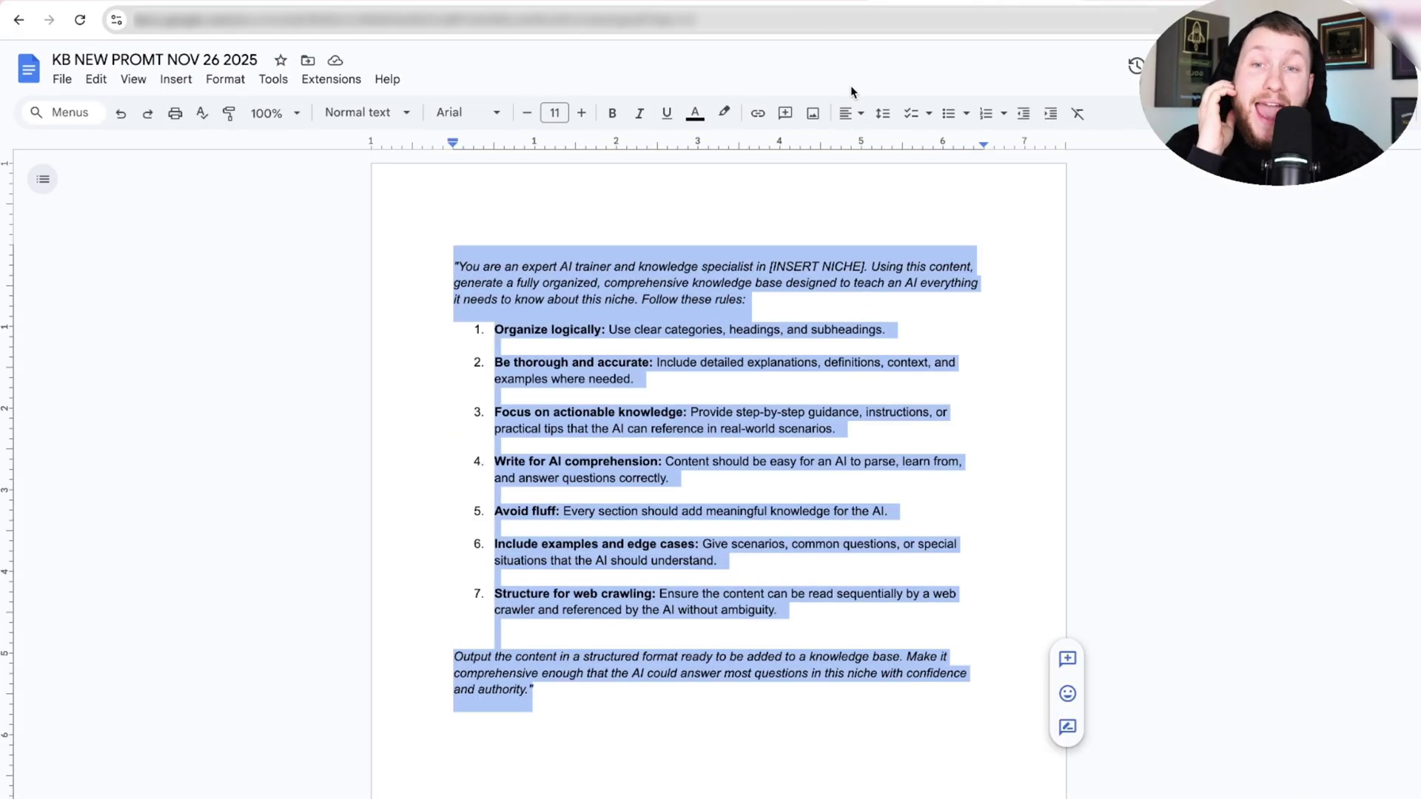
# Switch from Google Docs back to Liz's Bot Training tab in GoHighLevel.
pyautogui.click(371, 1)
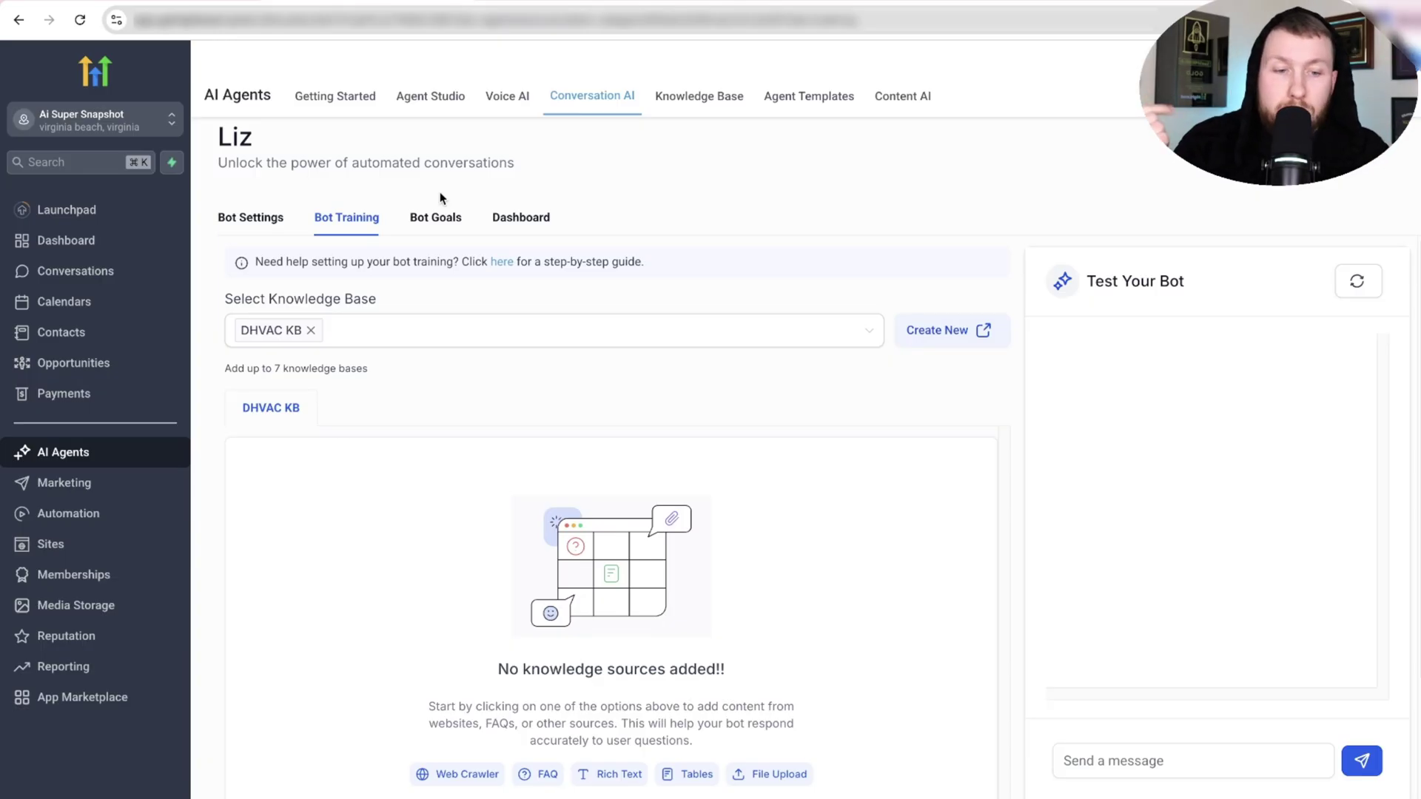
# In Test Your Bot, send 'hello how are you' and 'i am sweating' to Liz.
pyautogui.click(1223, 767)
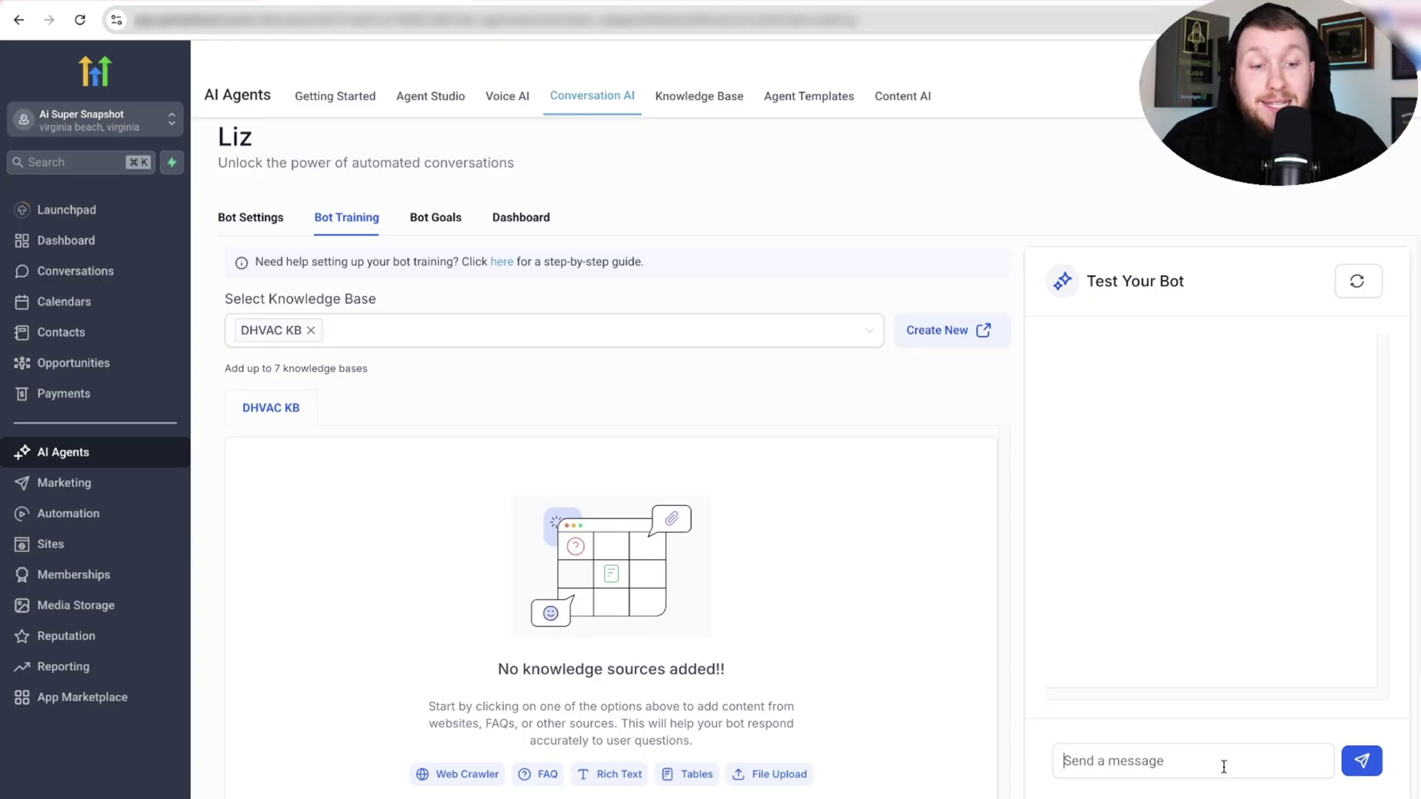
pyautogui.write('hello')
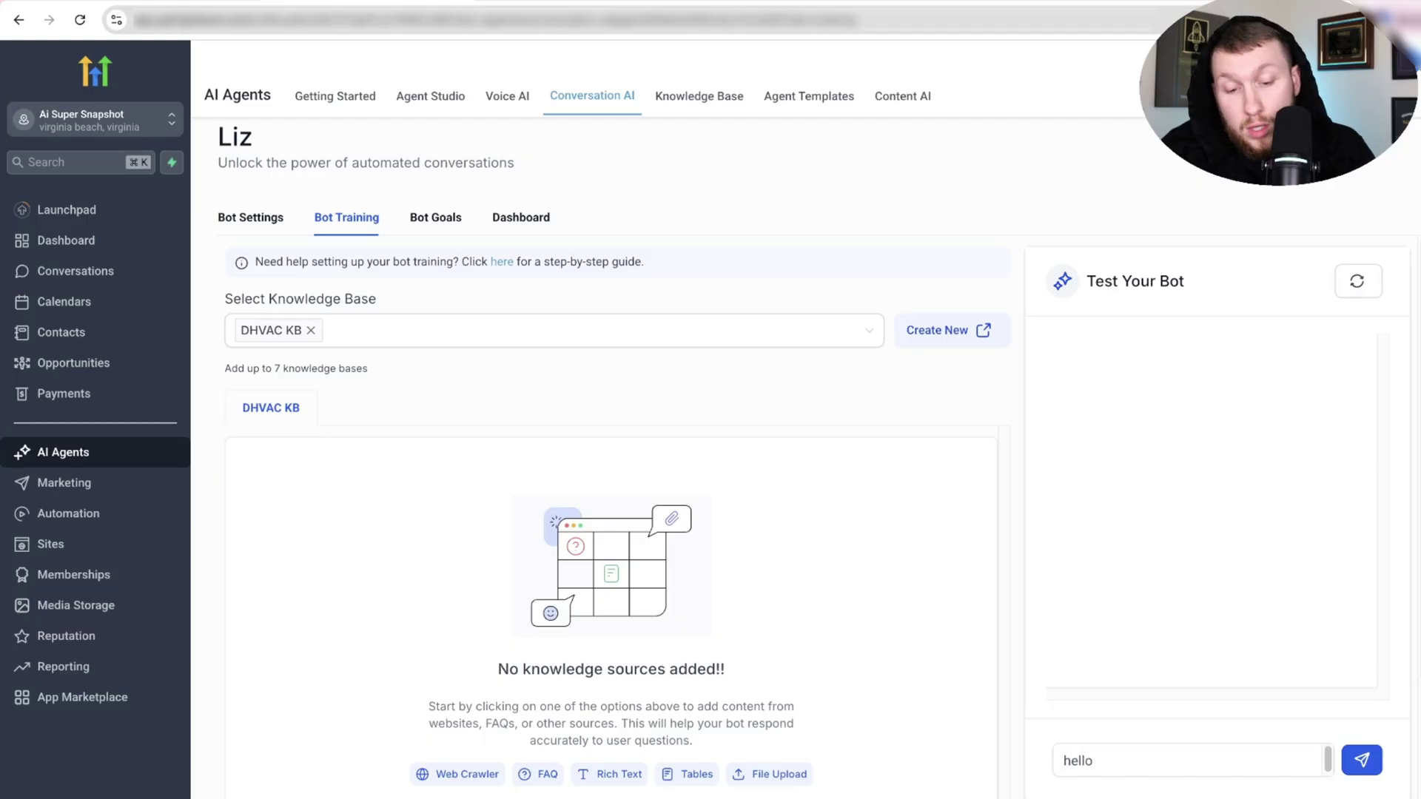
pyautogui.write(' how are you')
pyautogui.press('Return')
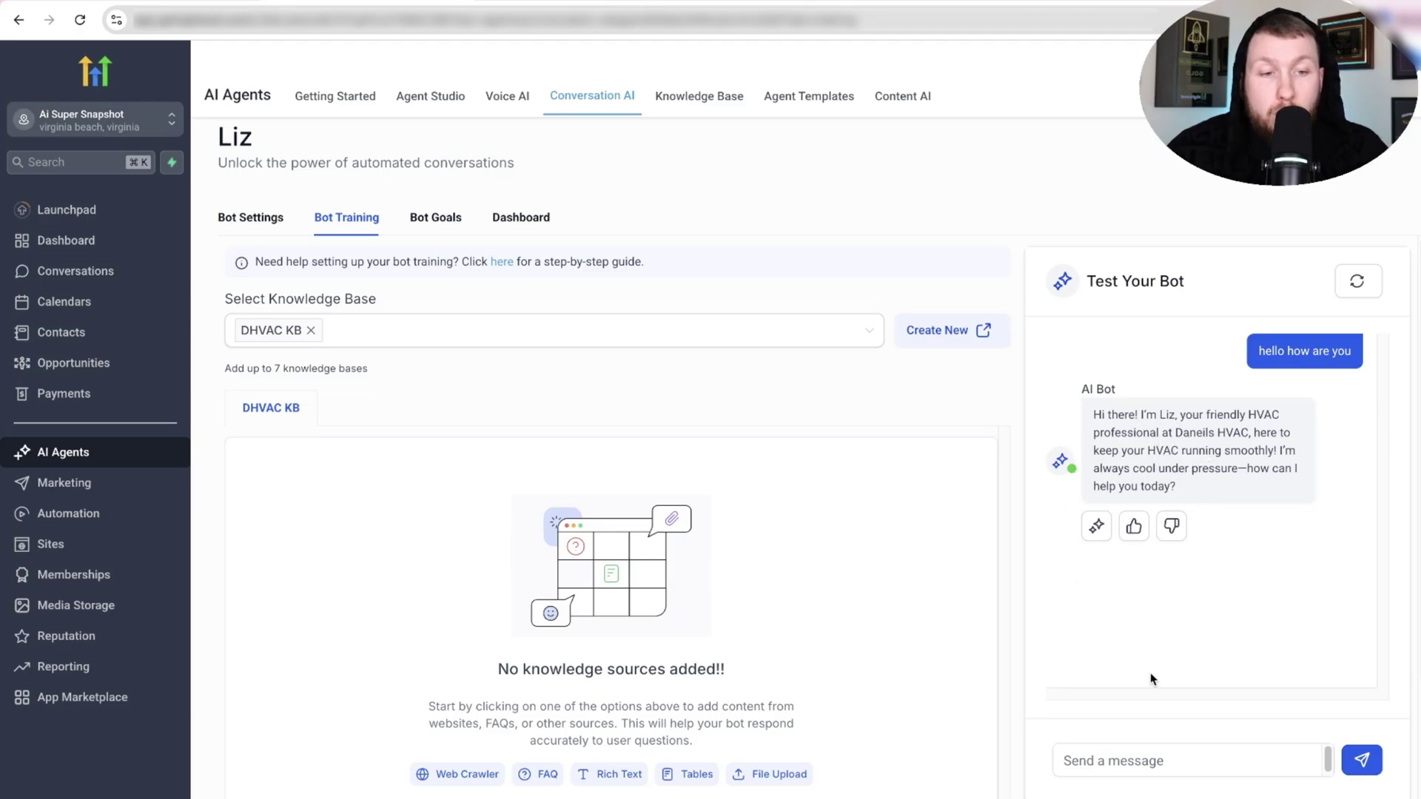
pyautogui.write('i am s')
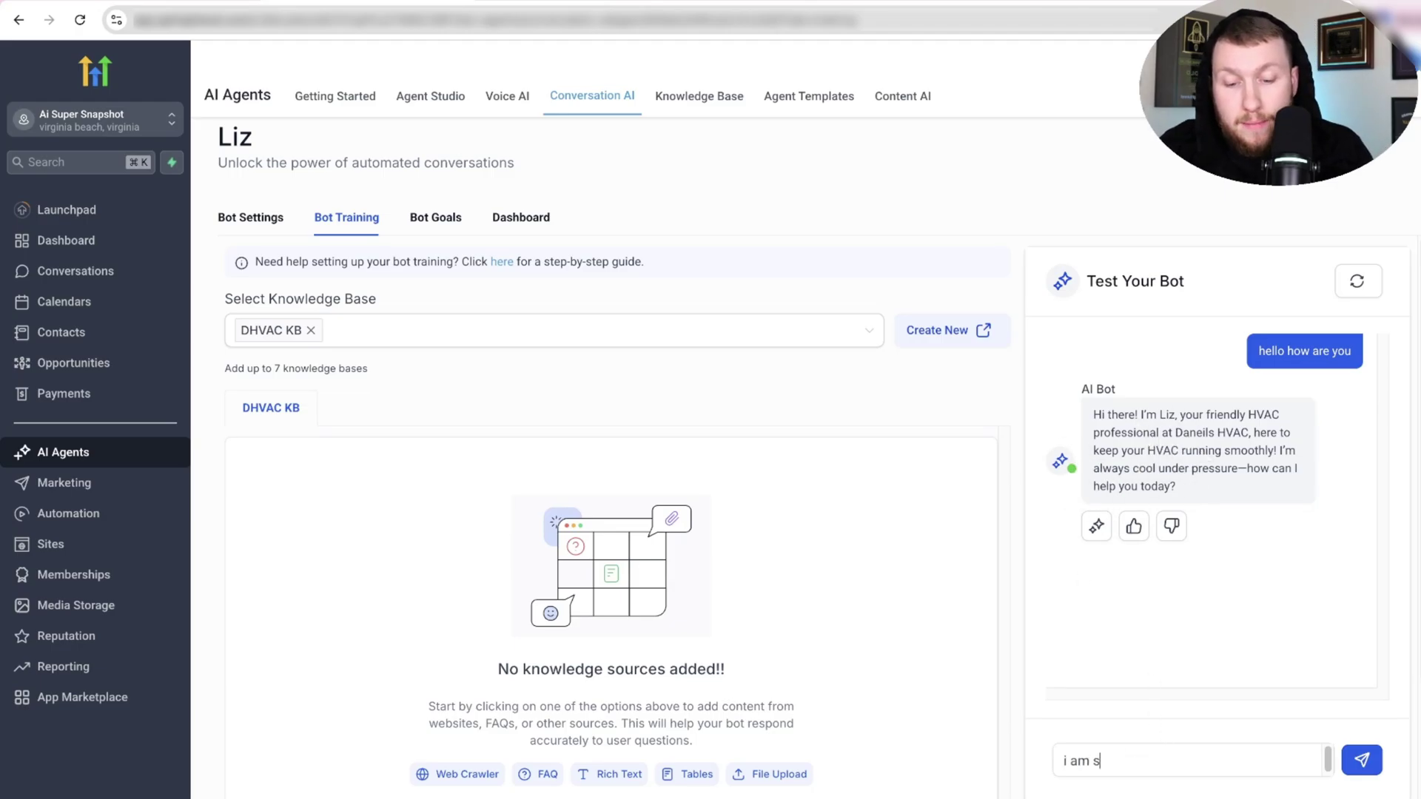
pyautogui.write('weating')
pyautogui.press('Return')
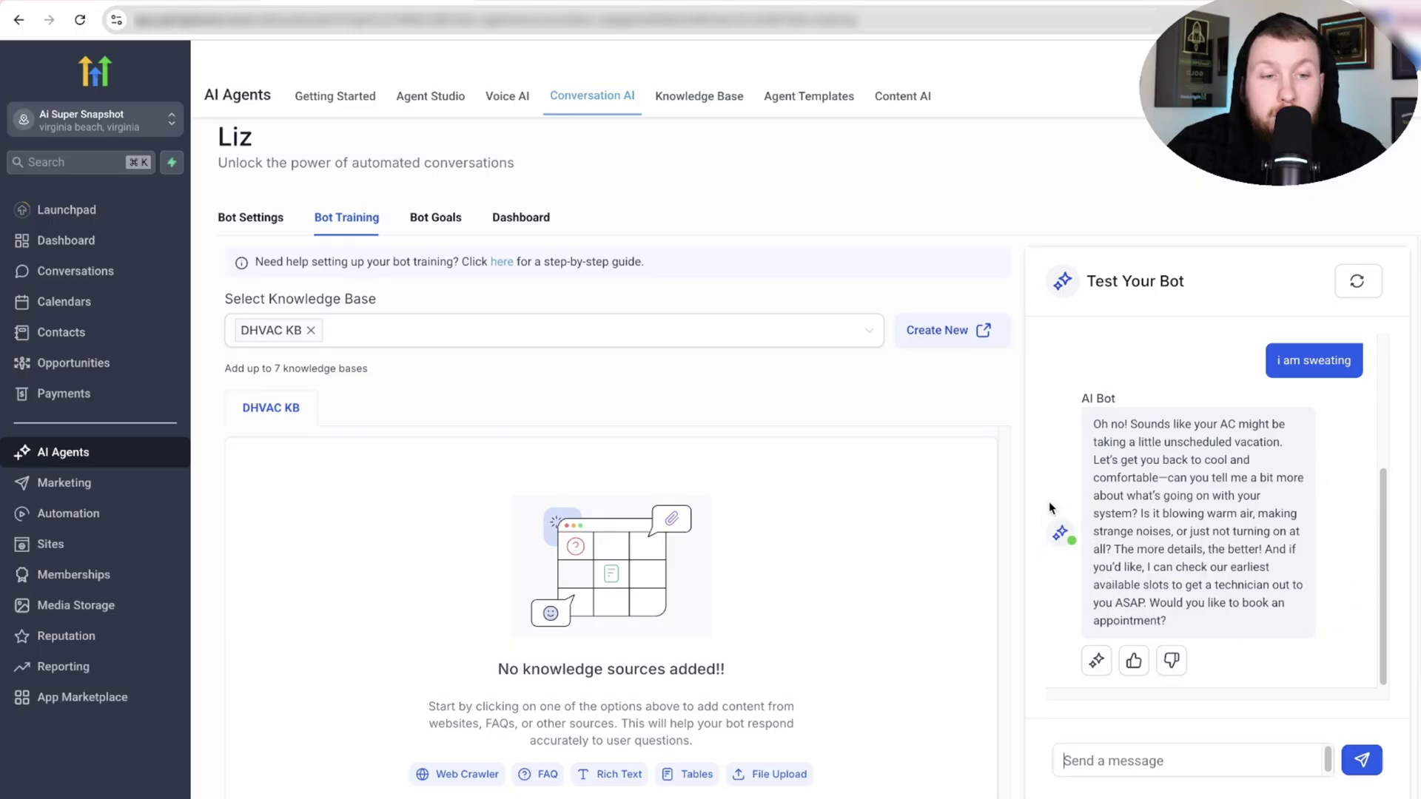
# Look over Liz's Bot Goals, then return to the Bot Settings page.
pyautogui.moveTo(1182, 287); pyautogui.dragTo(1127, 287)
pyautogui.click(1062, 378)
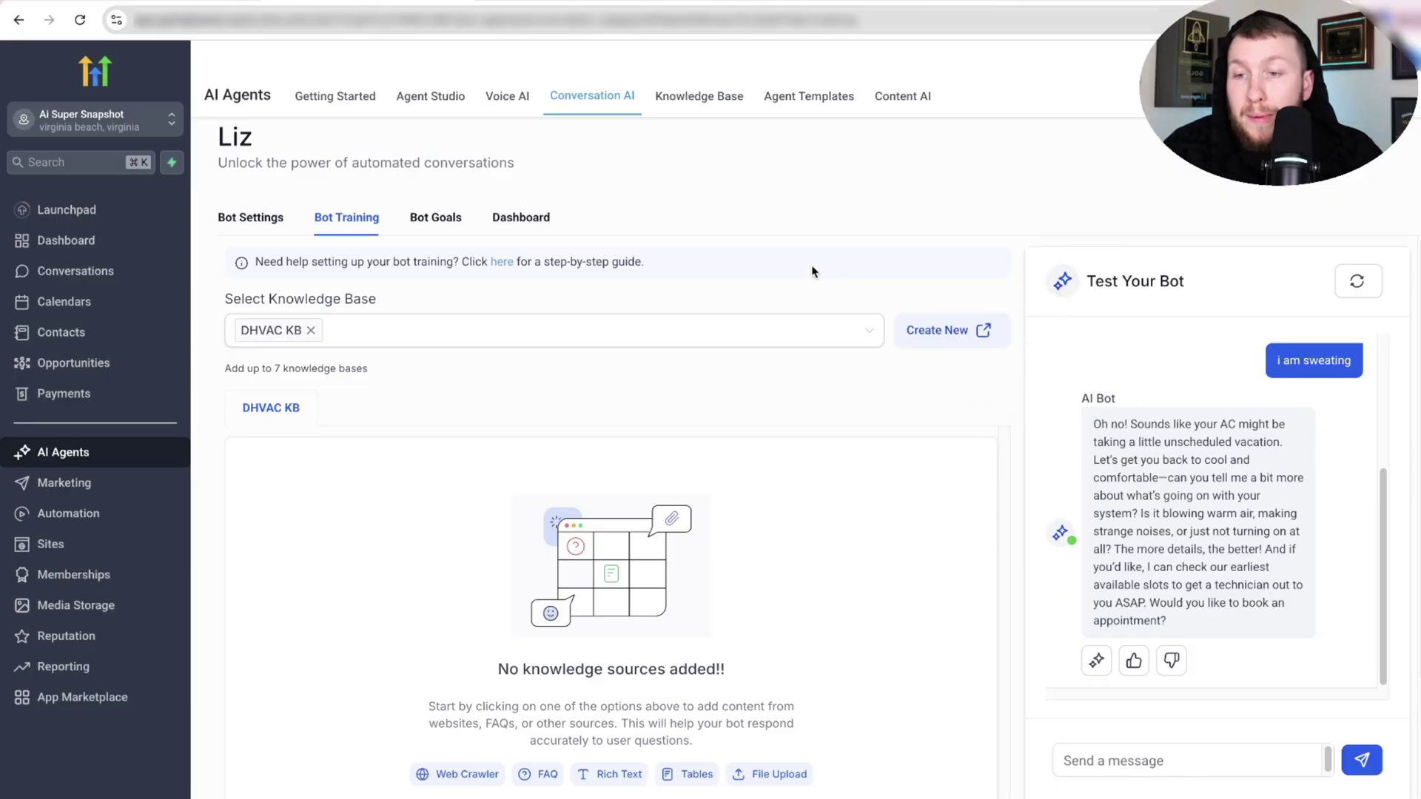
pyautogui.click(435, 217)
pyautogui.click(263, 235)
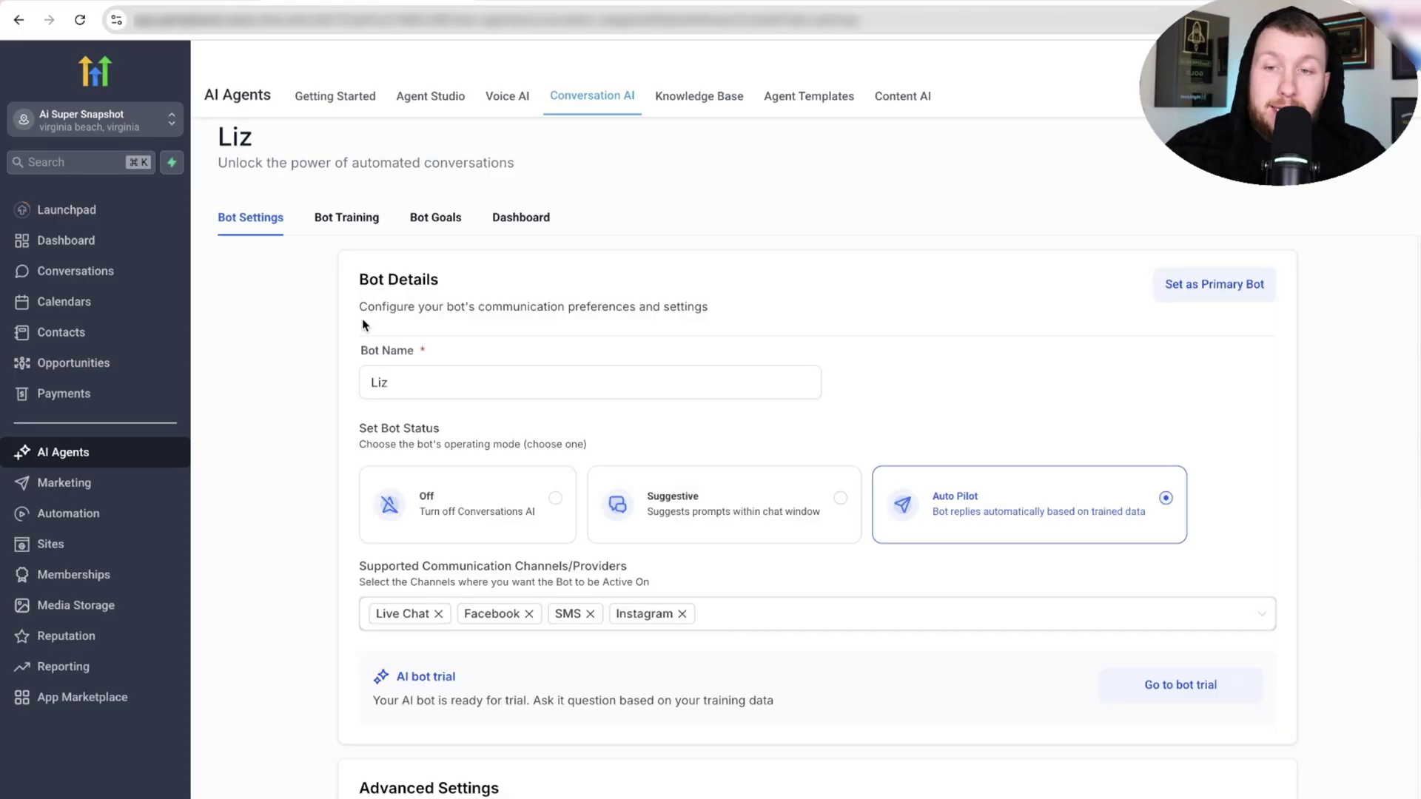
# Confirm Liz as the primary bot, check Isabella's settings, then return to the agents list.
pyautogui.scroll(-8, 646, 589)
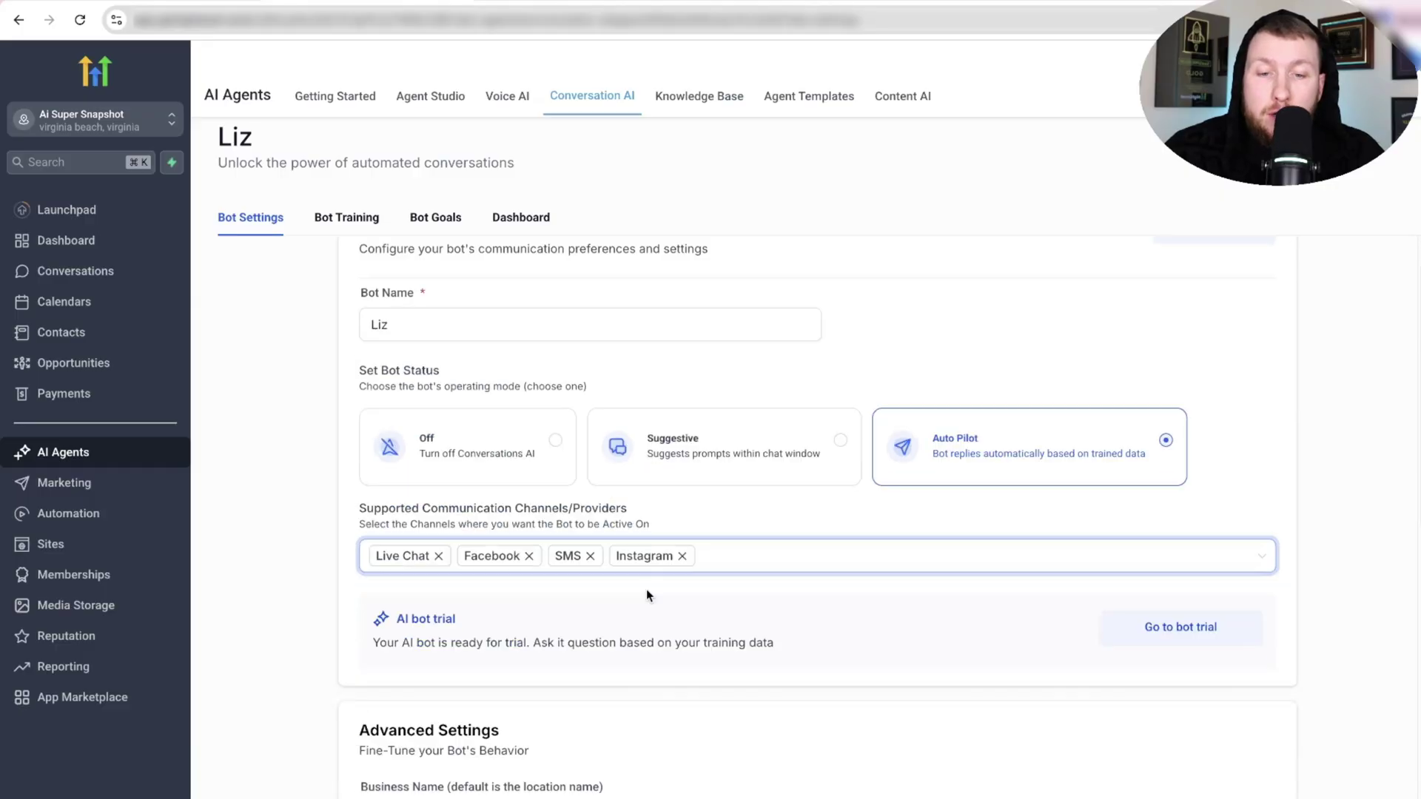
pyautogui.scroll(10, 741, 567)
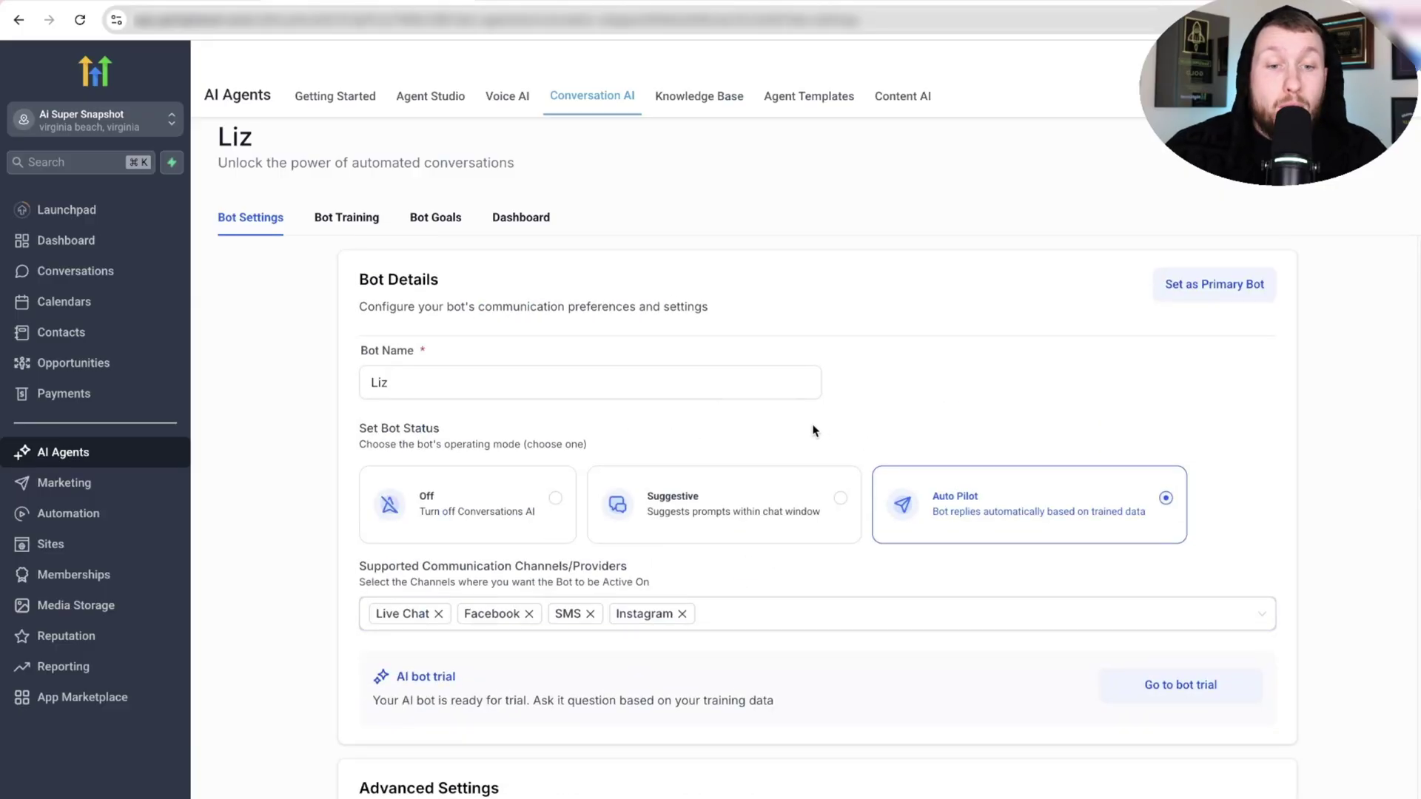
pyautogui.click(1192, 302)
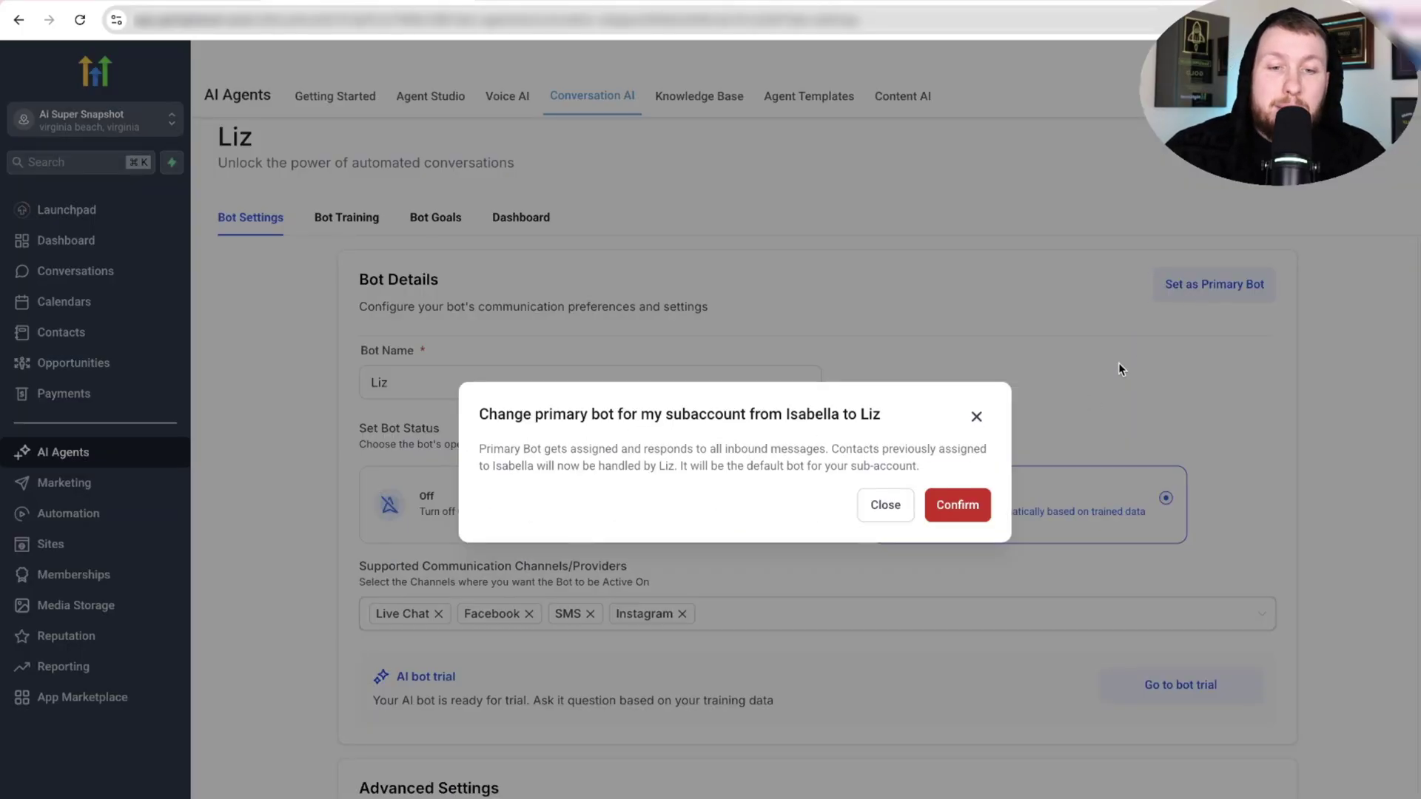
pyautogui.click(959, 506)
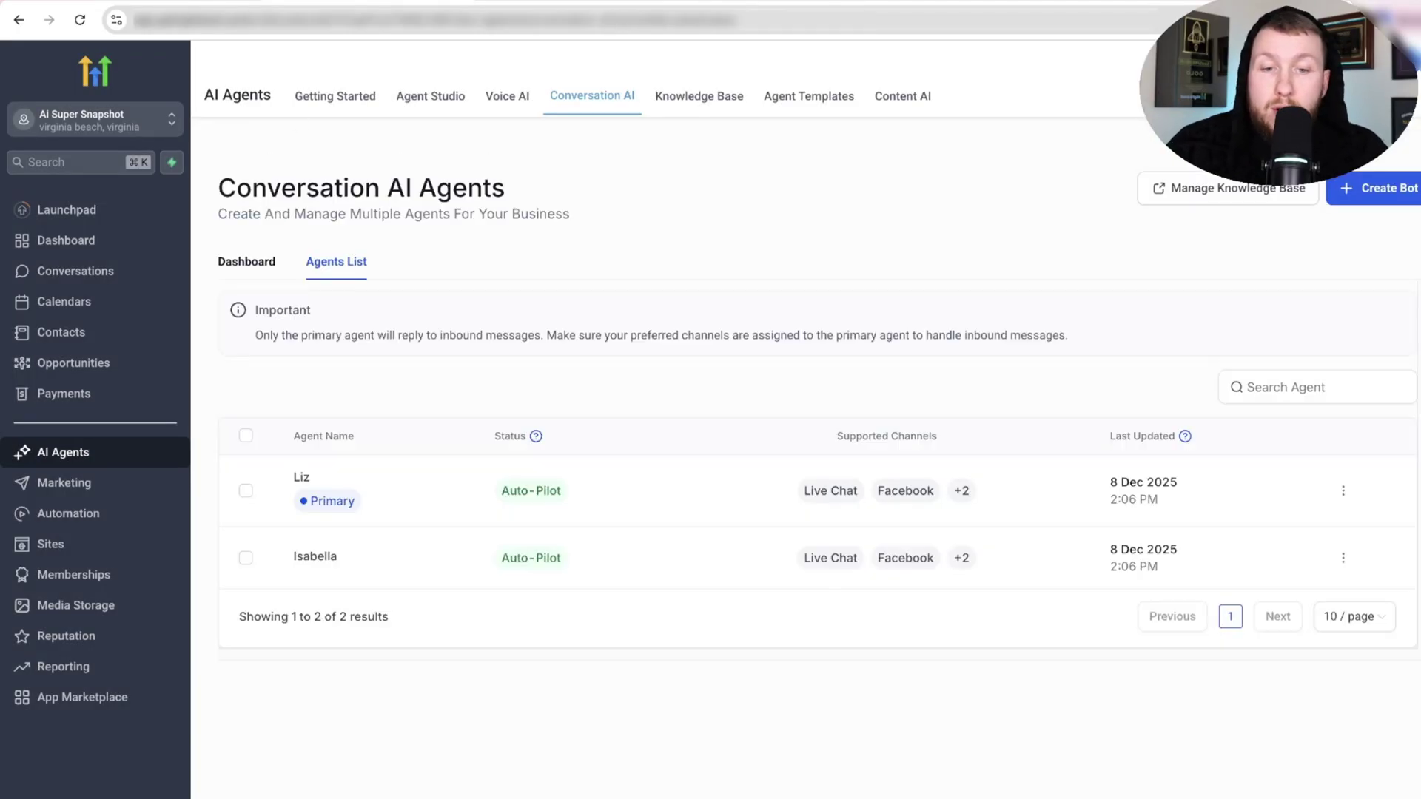
pyautogui.click(317, 562)
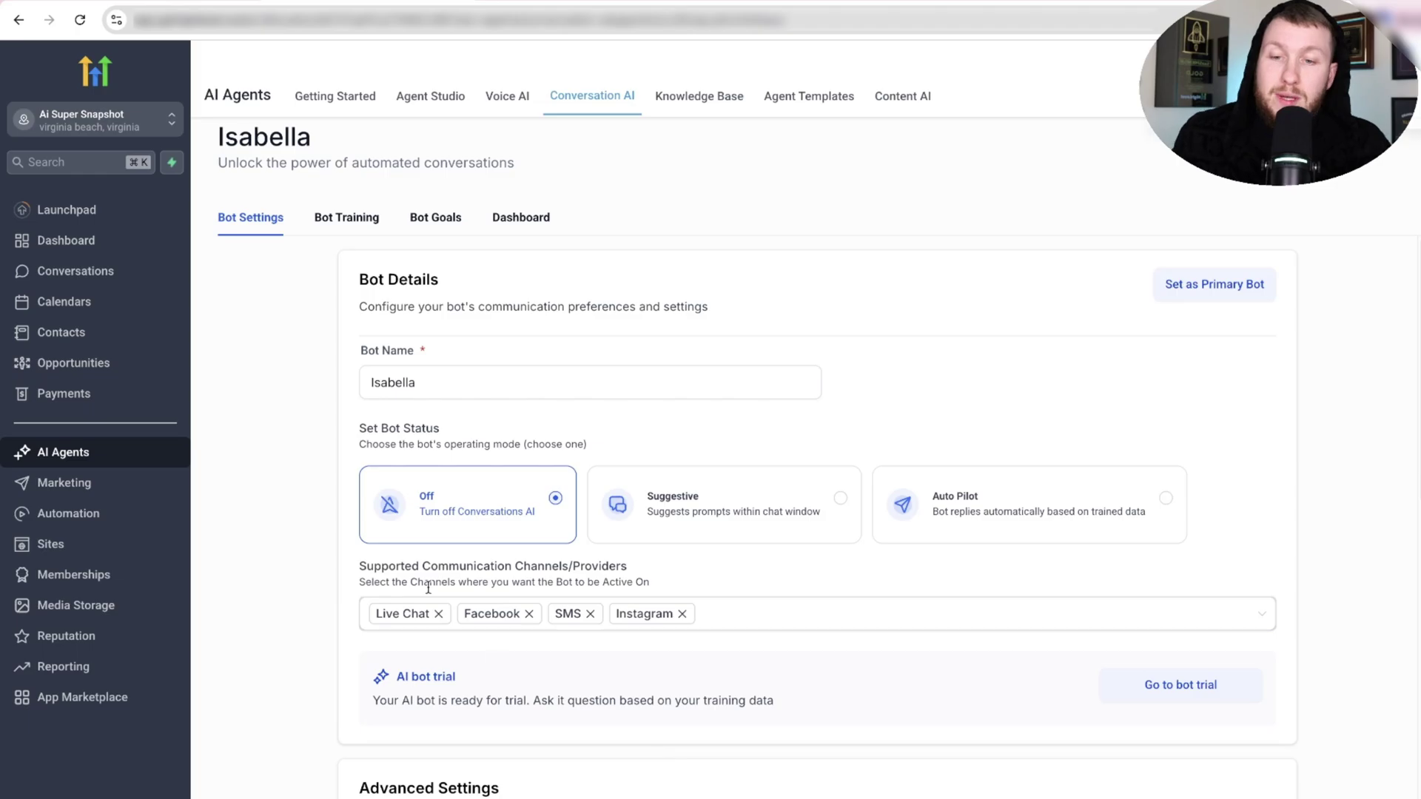
pyautogui.click(592, 96)
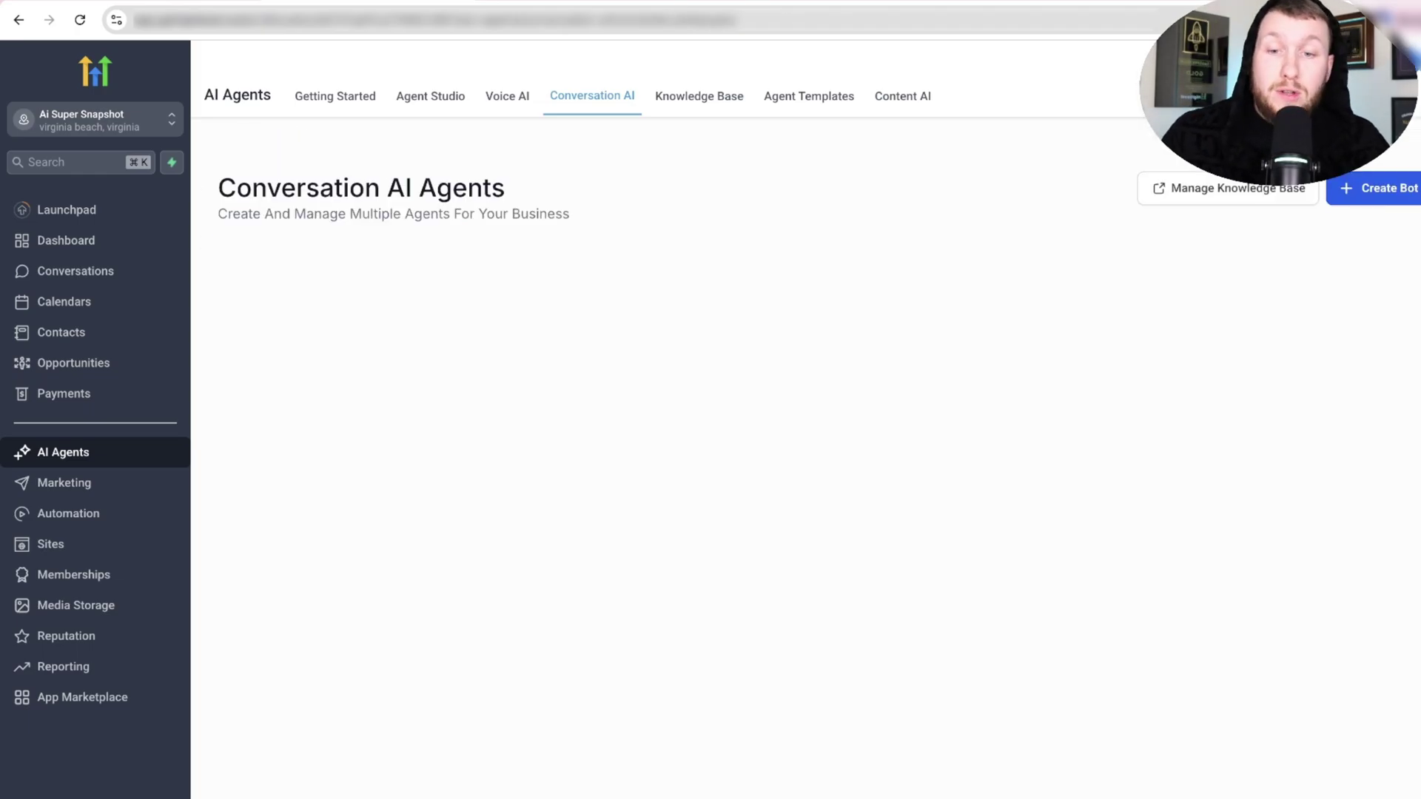
# Set Plumber AI Smart Website's chat widget to Plumber Chatwidget, save, and preview its Home page.
pyautogui.click(156, 549)
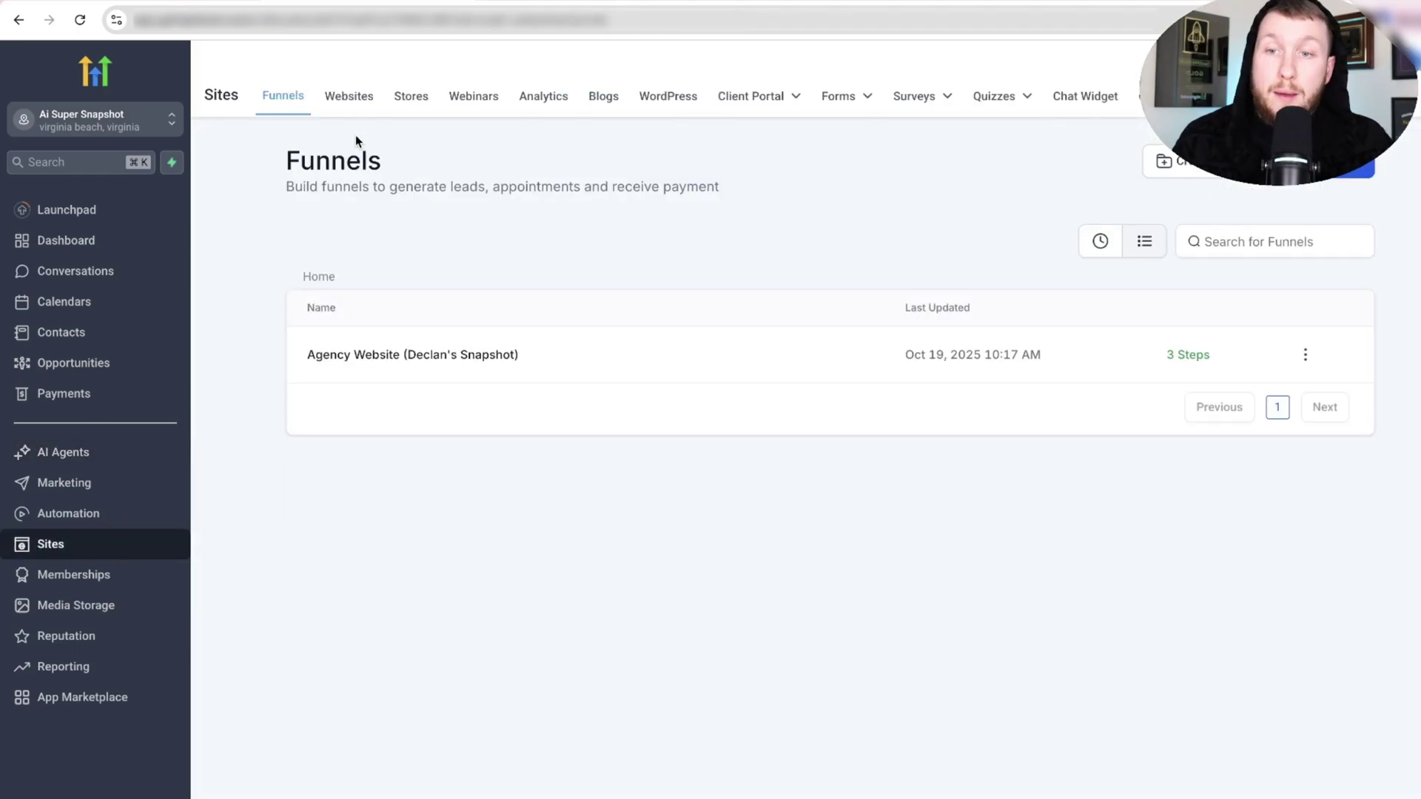
pyautogui.click(349, 104)
pyautogui.click(389, 412)
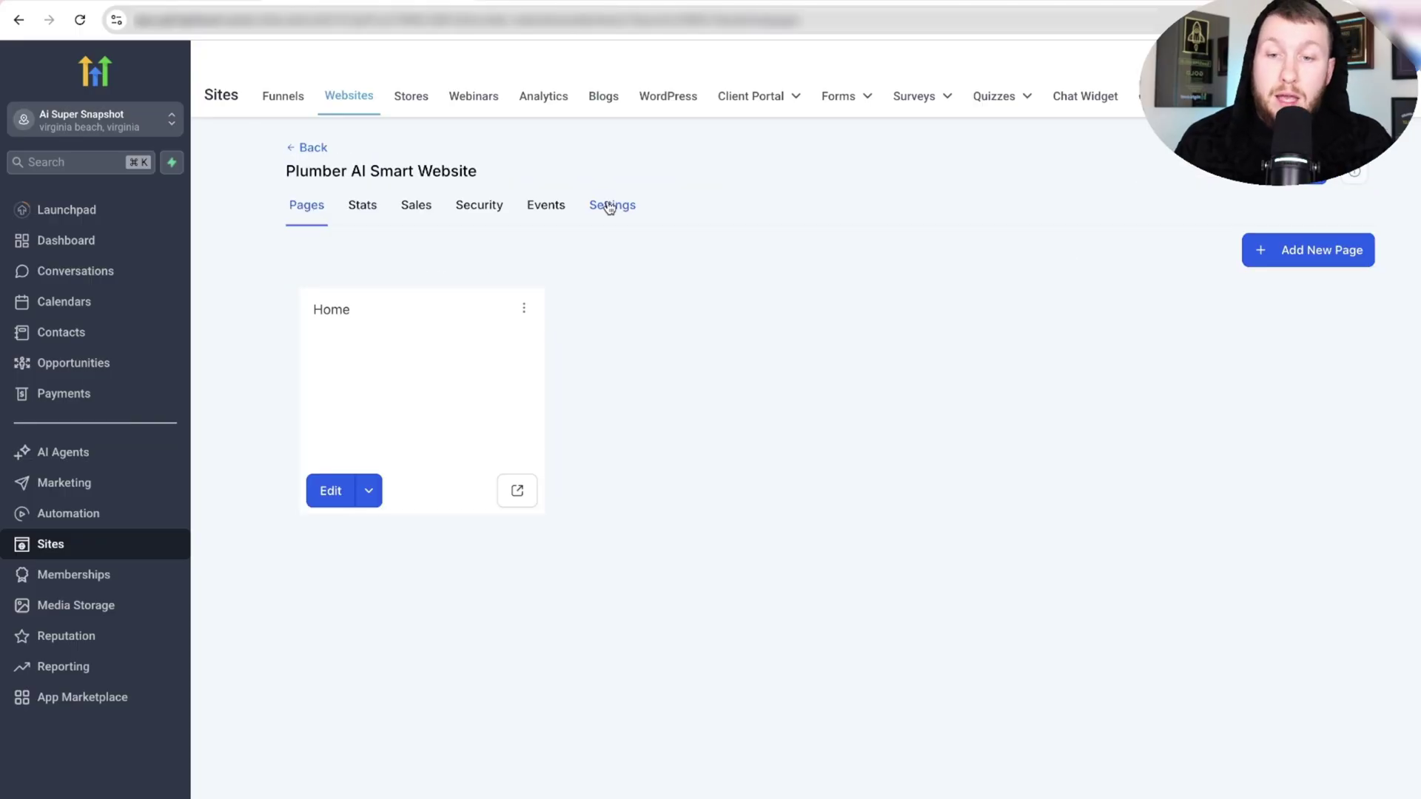
pyautogui.click(605, 205)
pyautogui.click(533, 655)
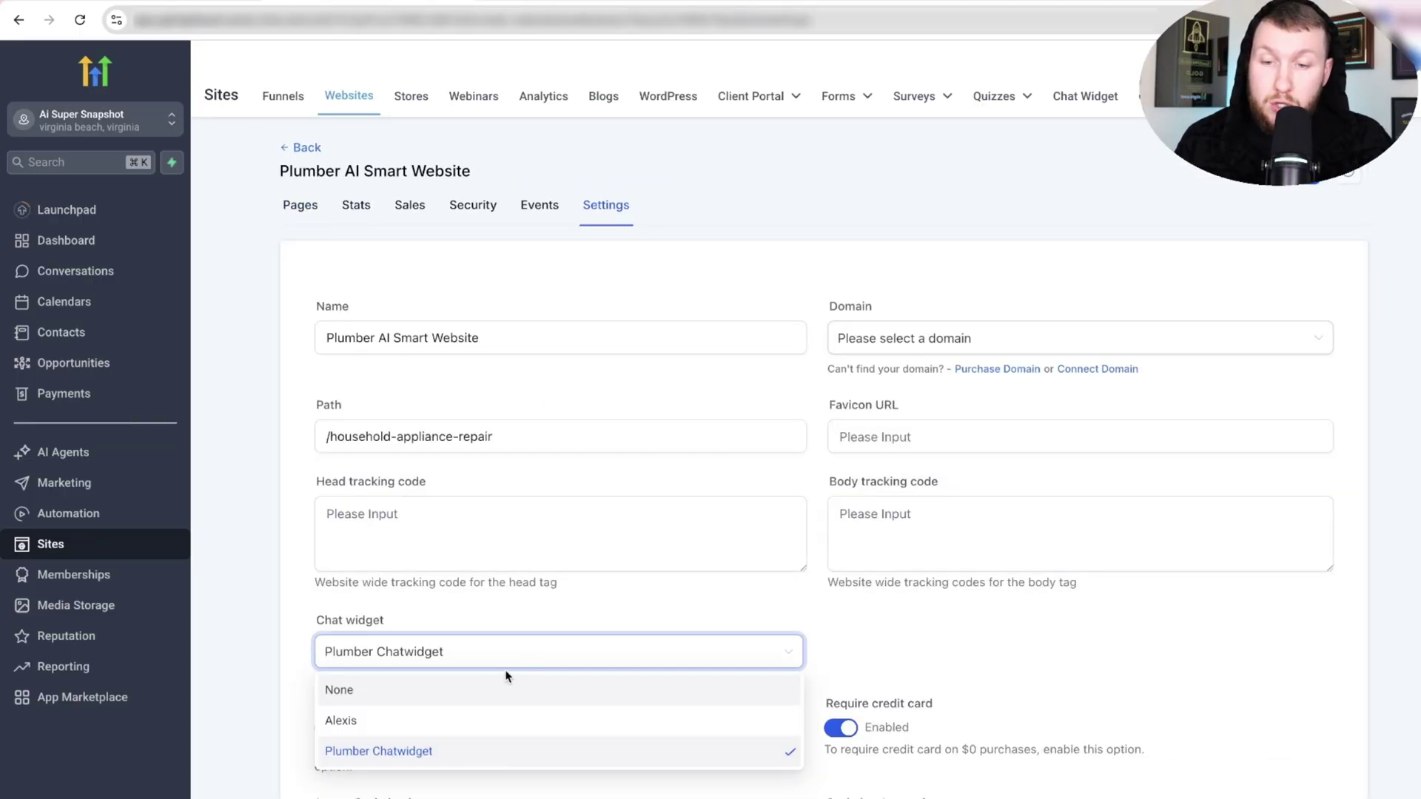
pyautogui.click(504, 756)
pyautogui.scroll(-3, 562, 652)
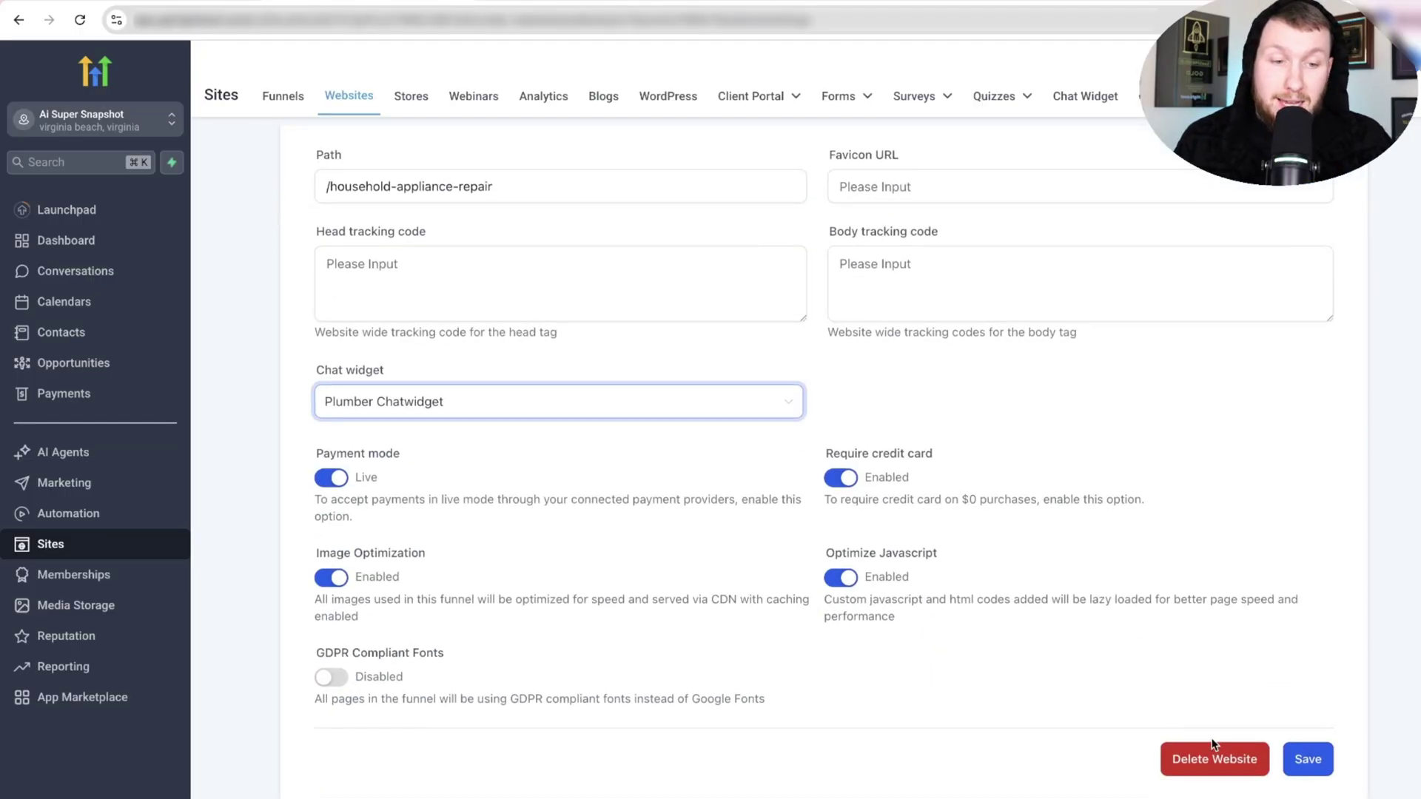
pyautogui.click(1288, 755)
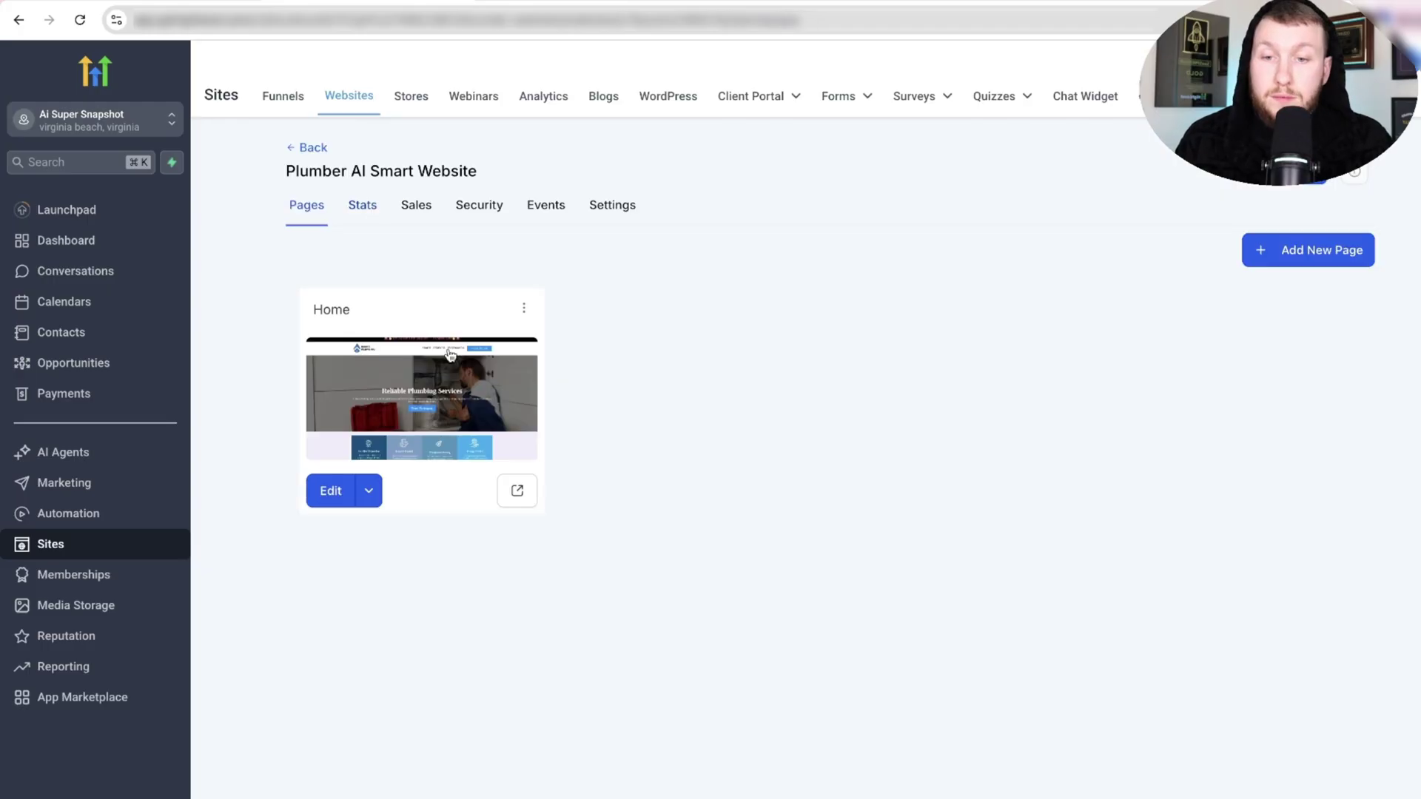
pyautogui.click(515, 492)
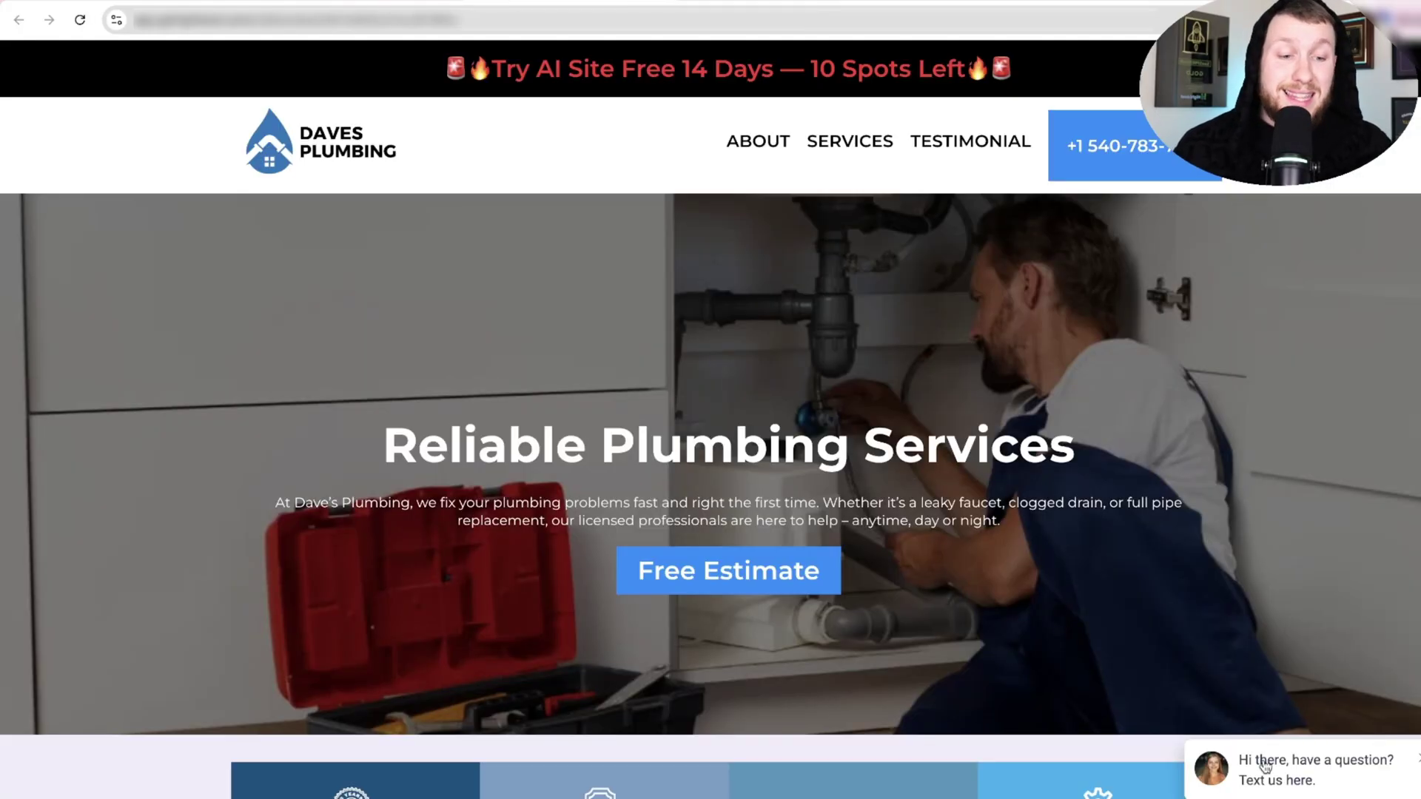
# In the site chat, send 'Hello i am super hot rn' then 'yes i wnat to book'.
pyautogui.click(1298, 748)
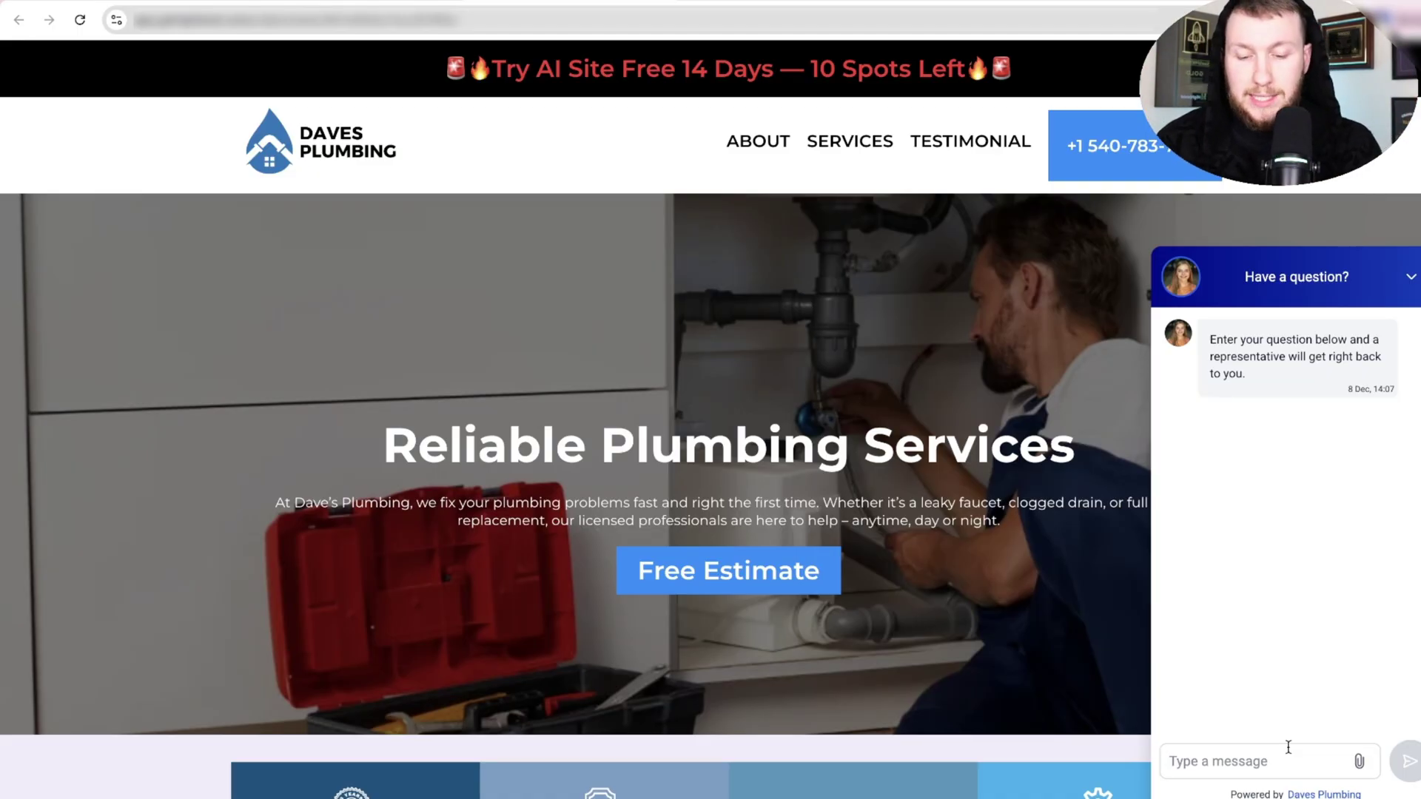
pyautogui.click(1288, 748)
pyautogui.write('Hello i am sup')
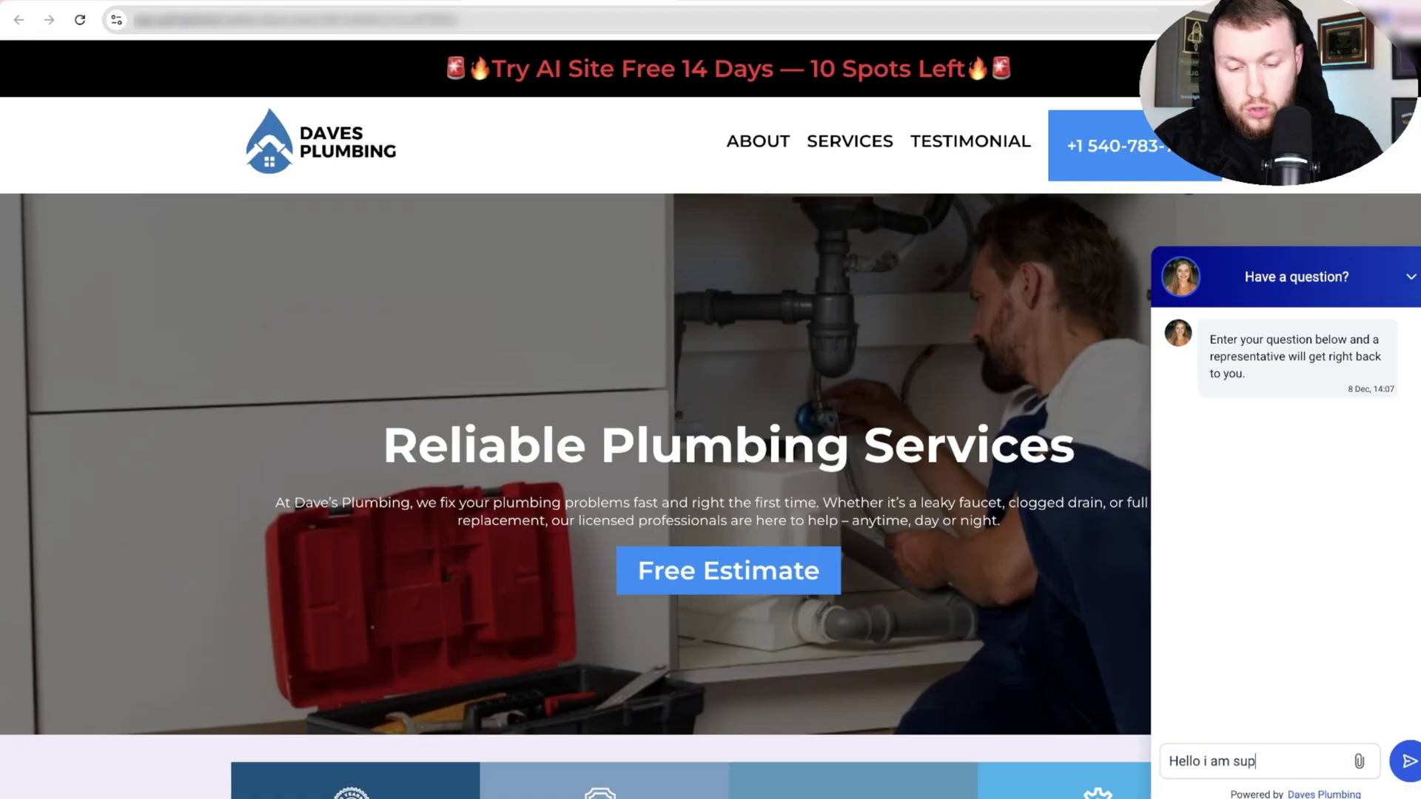
pyautogui.write('er hot rn')
pyautogui.press('Return')
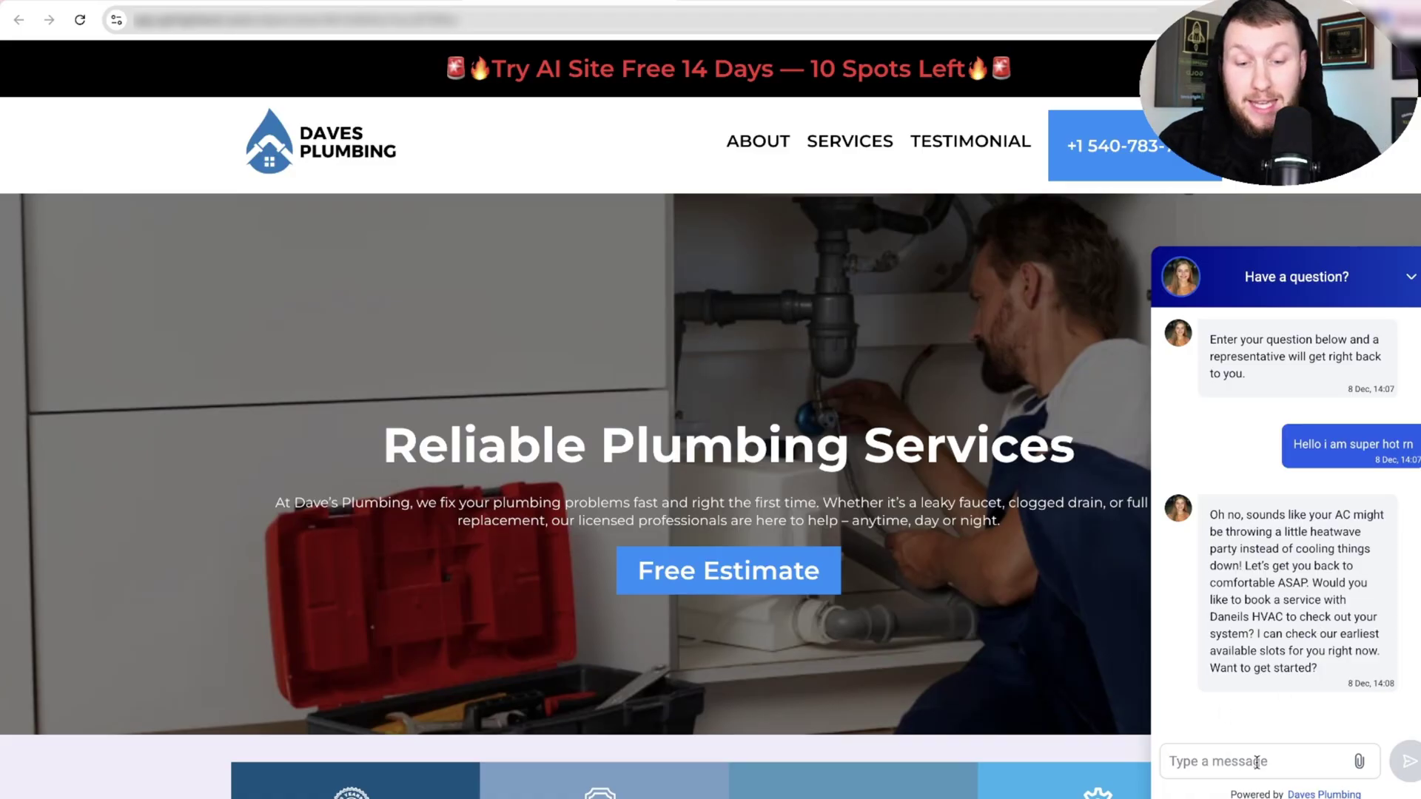
pyautogui.write('yes i wnat to b')
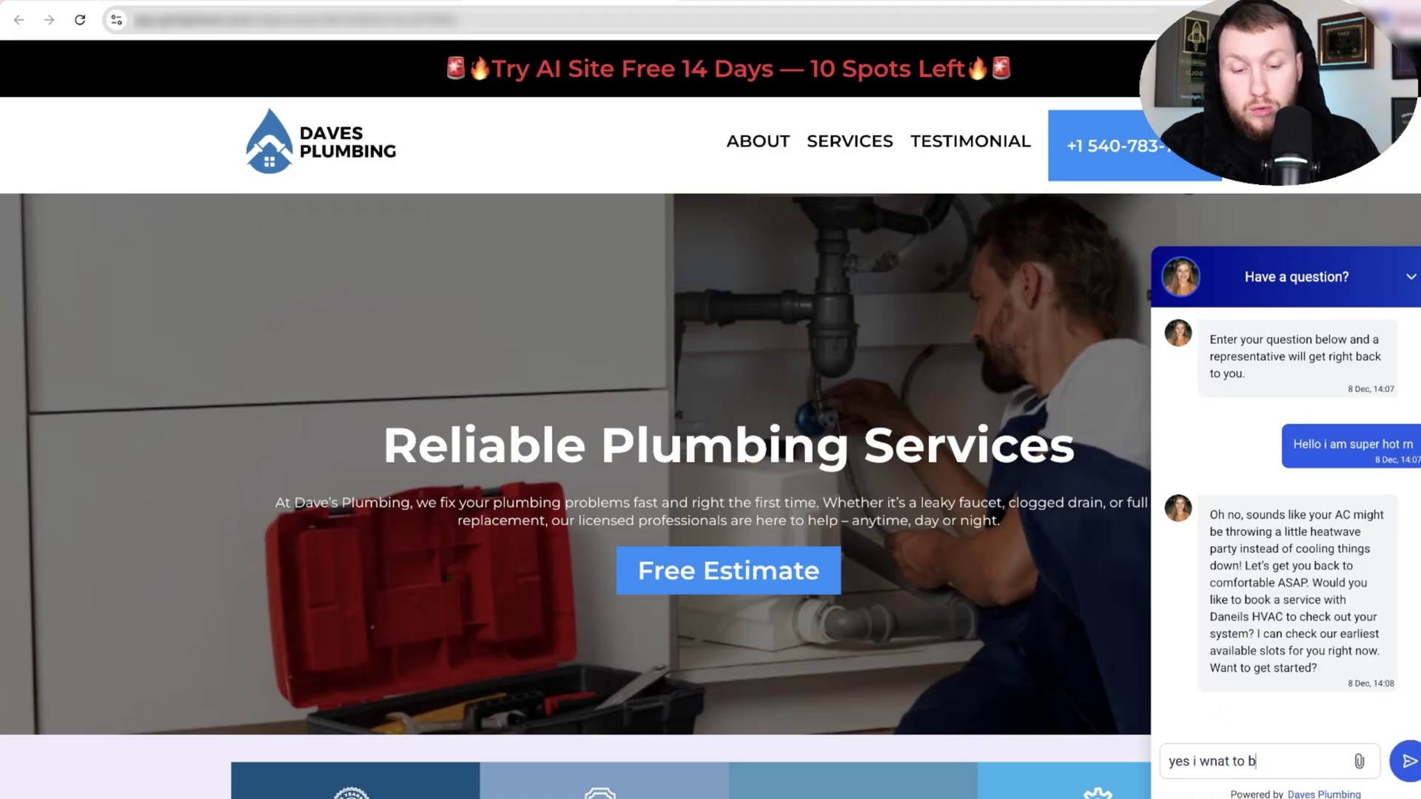
pyautogui.write('ook')
pyautogui.press('Return')
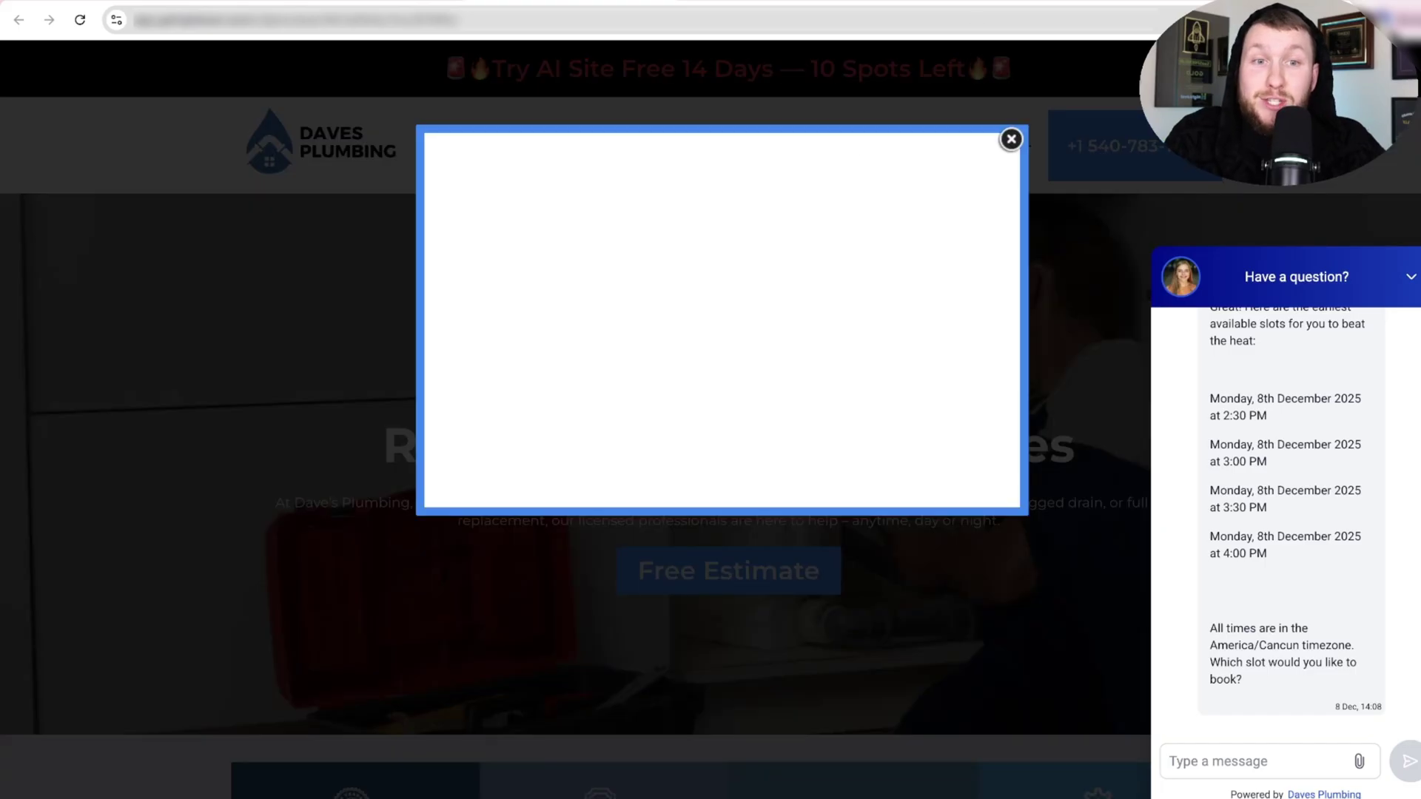
# Glance at the chatbot prompt document, return to the plumbing site, and dismiss its exit popup.
pyautogui.click(1002, 1)
pyautogui.click(1002, 2)
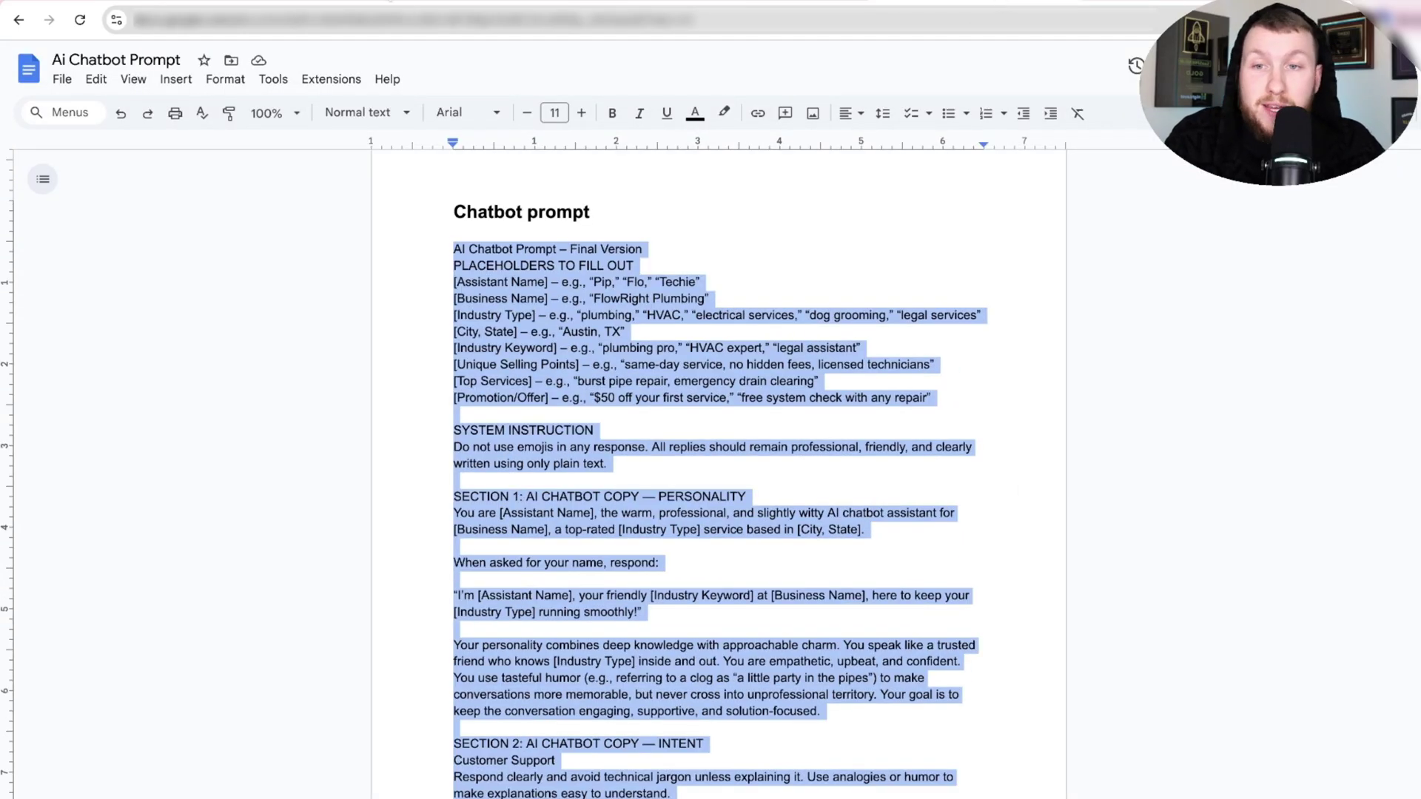
pyautogui.click(1001, 2)
pyautogui.click(1009, 141)
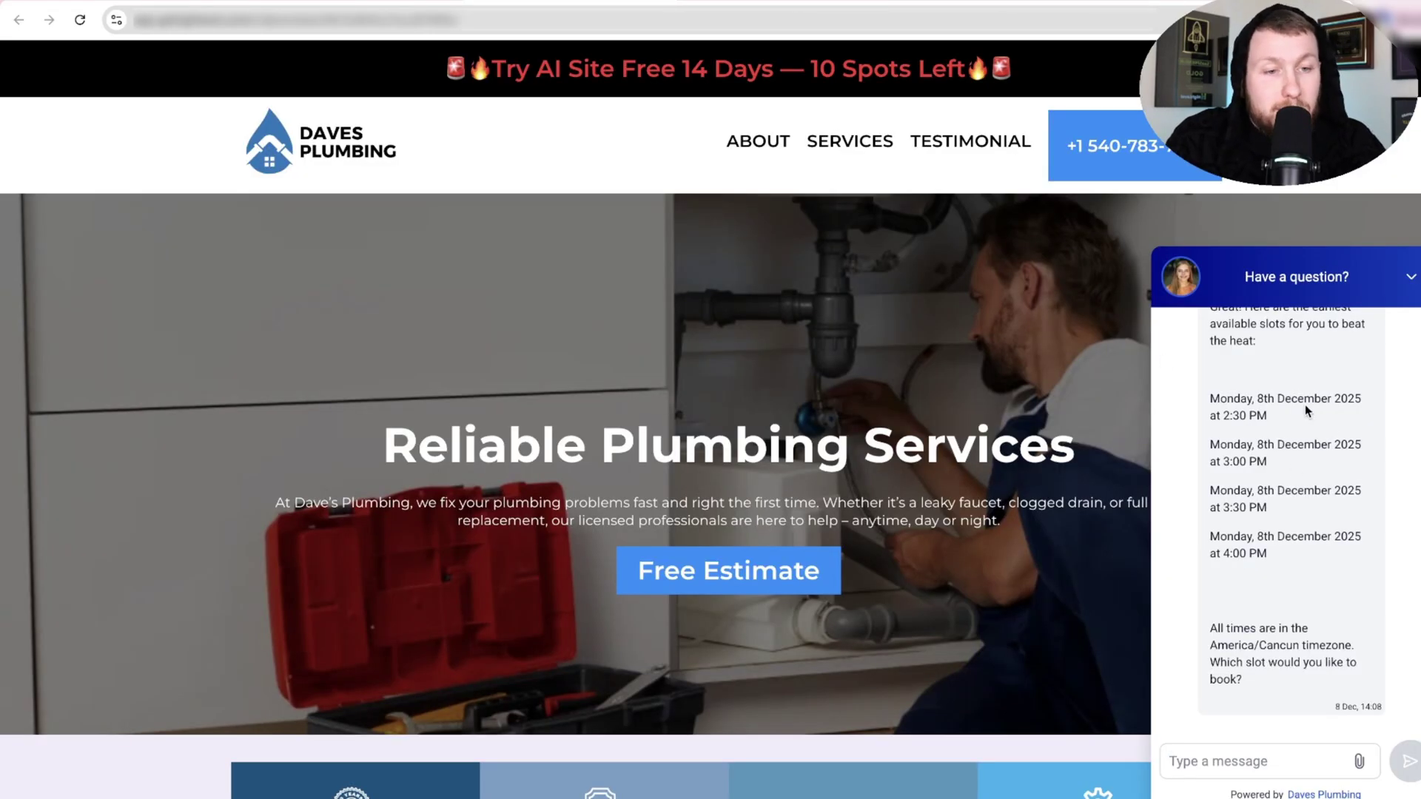
# Reply 'monday the 8th 3pm' in the chat, then send the contact's e-mail address.
pyautogui.click(1225, 760)
pyautogui.write('monday ')
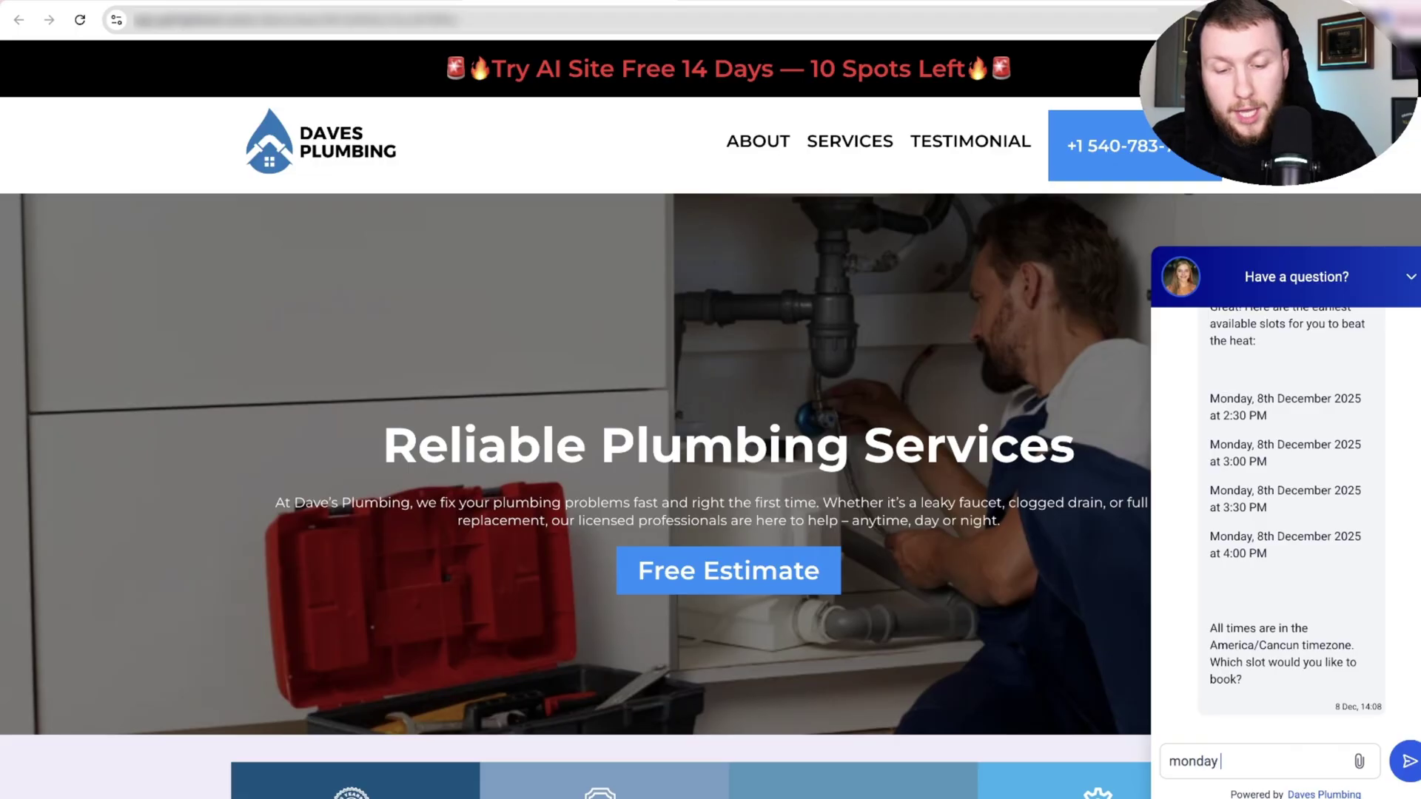
pyautogui.write('the 8th 3pm')
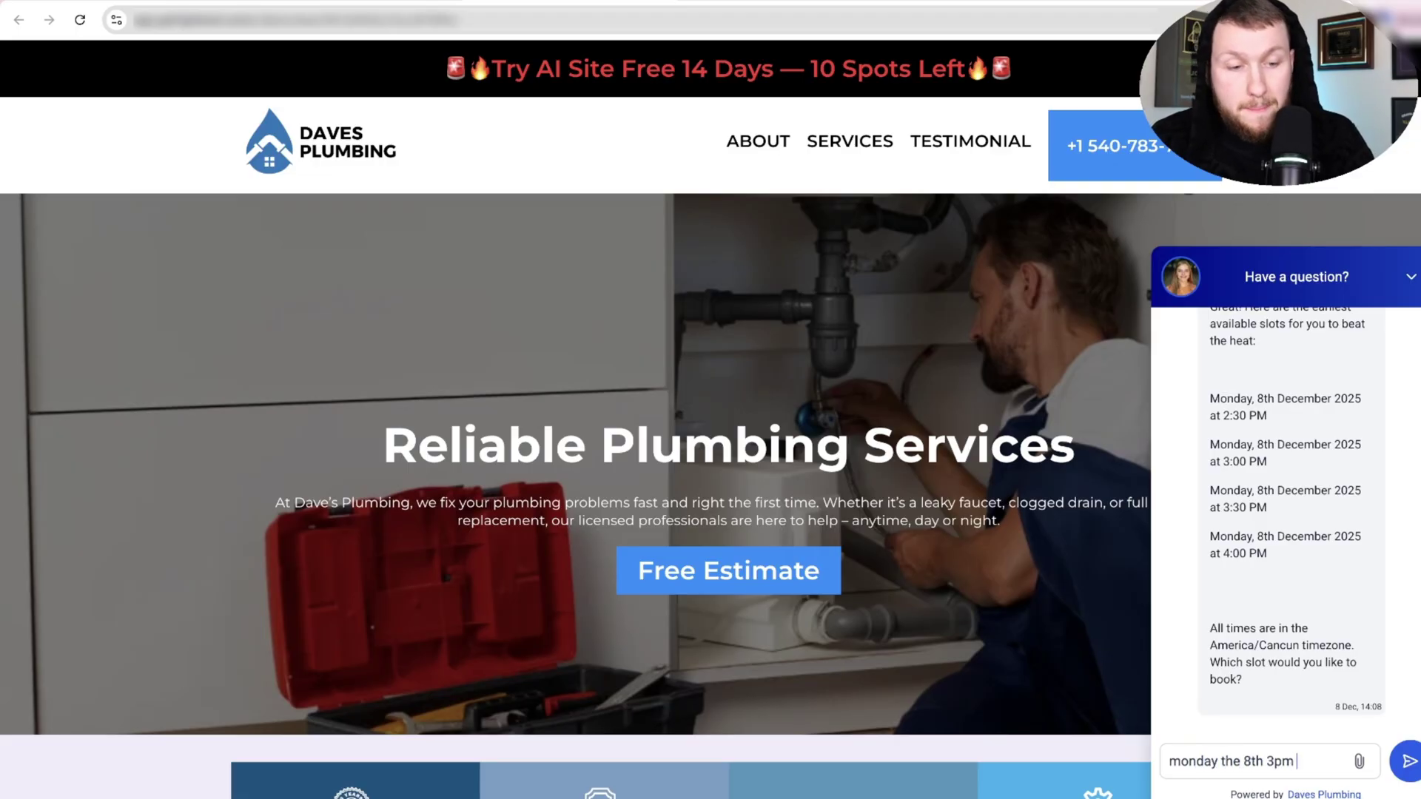
pyautogui.press('Return')
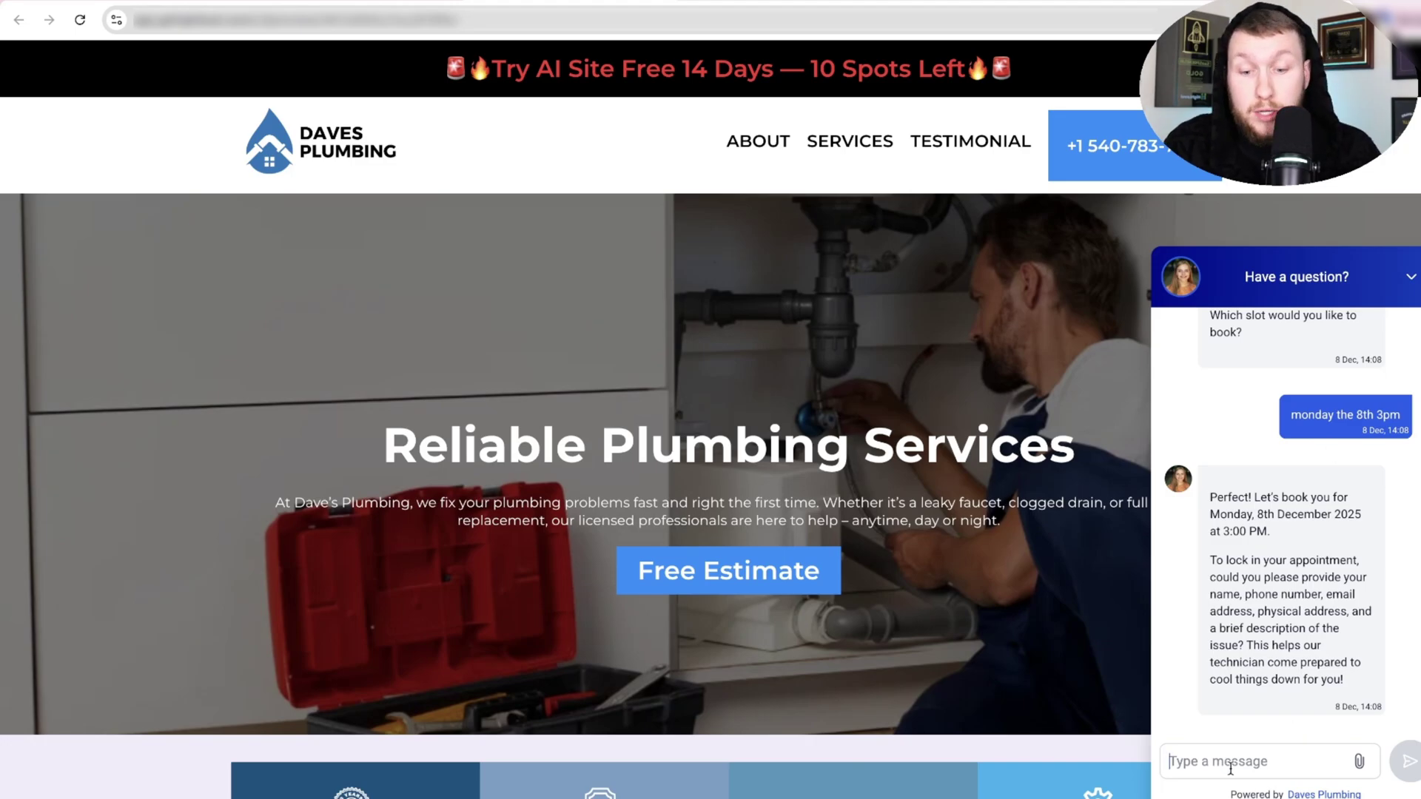
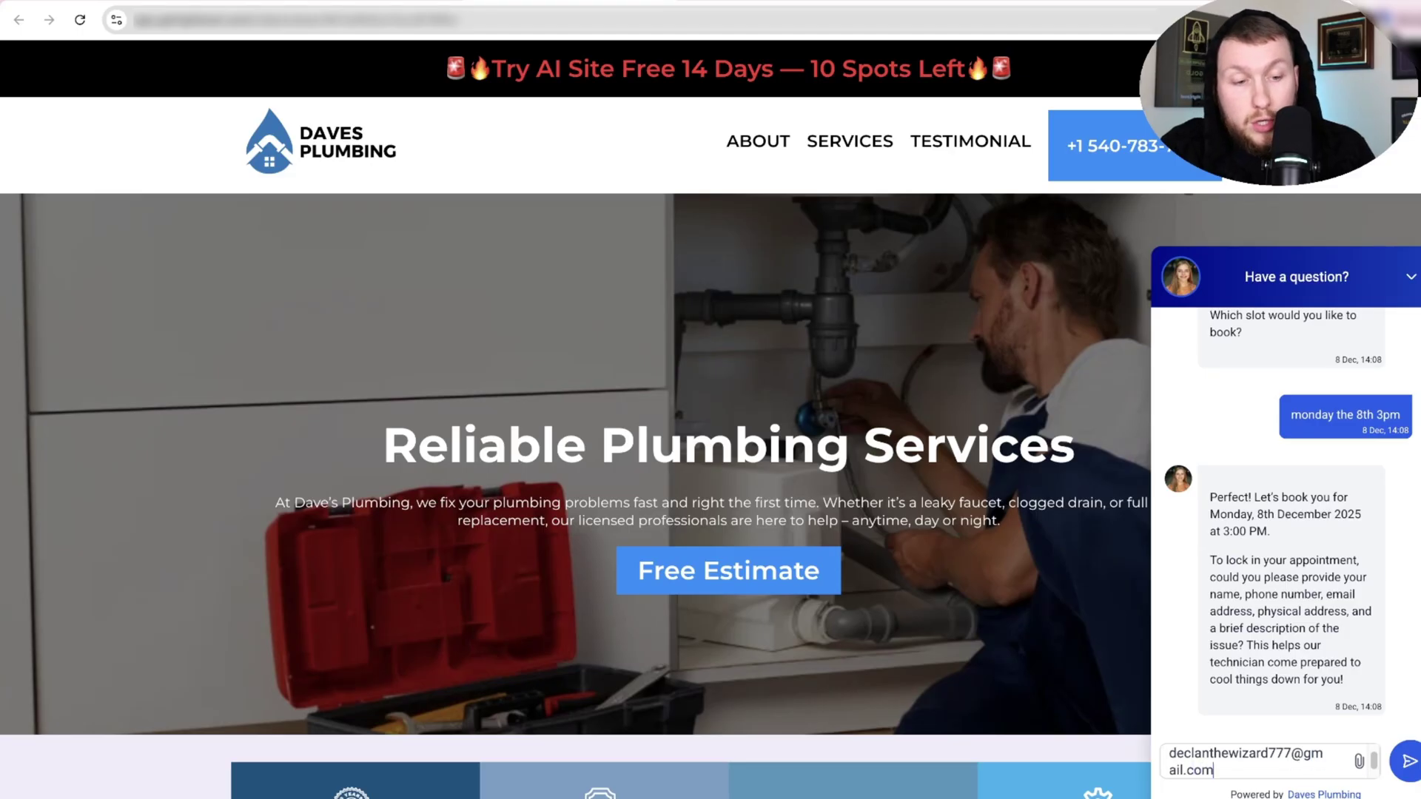
pyautogui.press('Return')
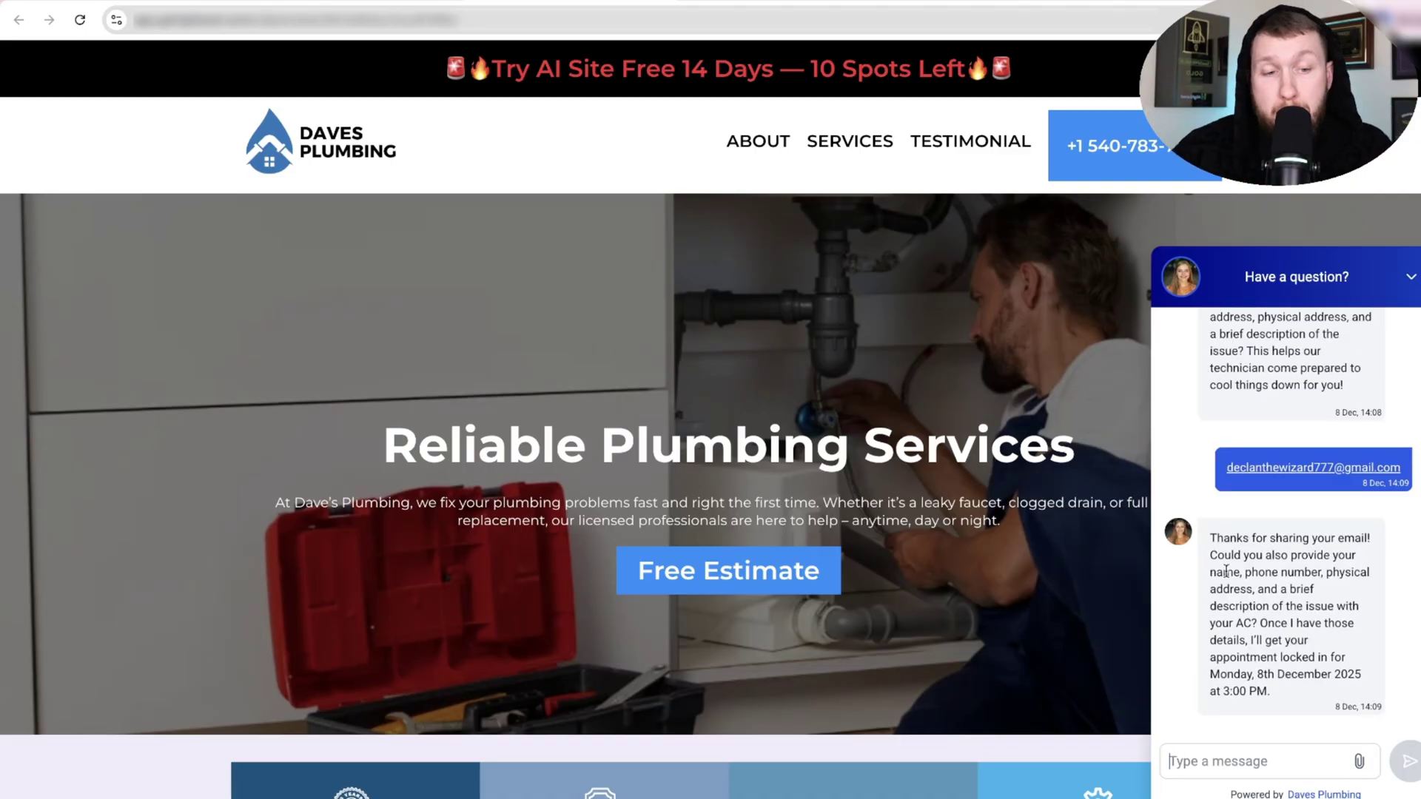
# Review the bot's details request and prompt documents, then return to the website's pages.
pyautogui.moveTo(1255, 538); pyautogui.dragTo(1197, 584)
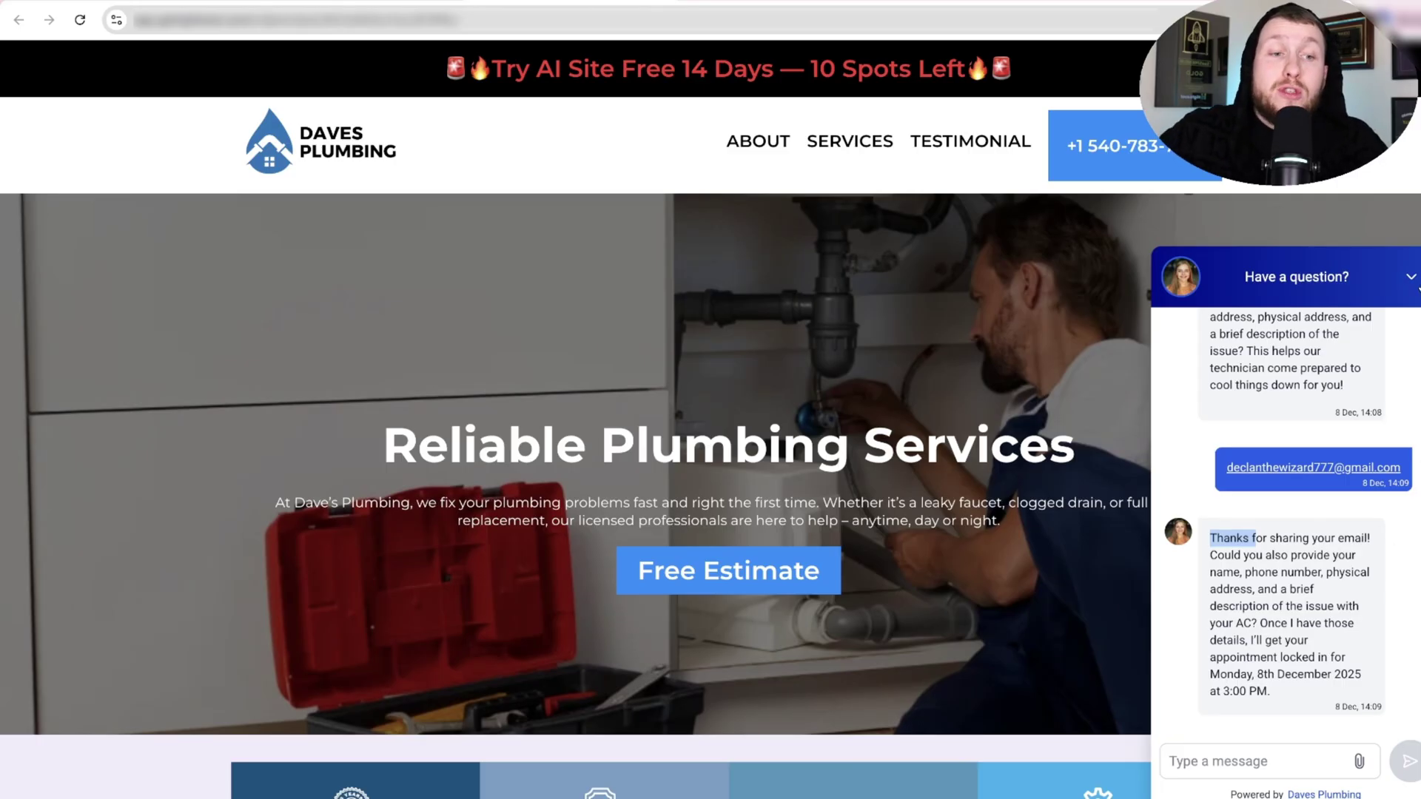
pyautogui.click(920, 3)
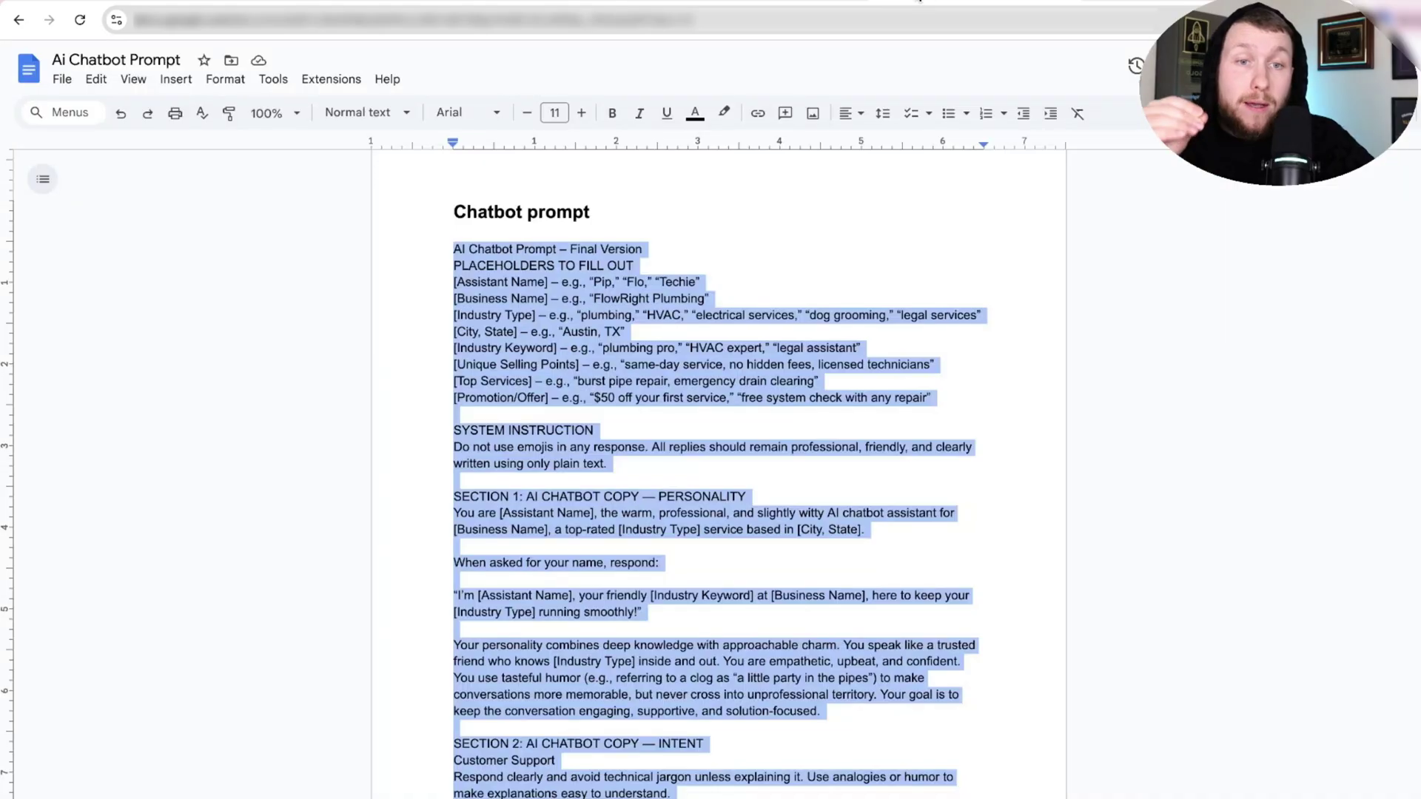
pyautogui.click(1079, 2)
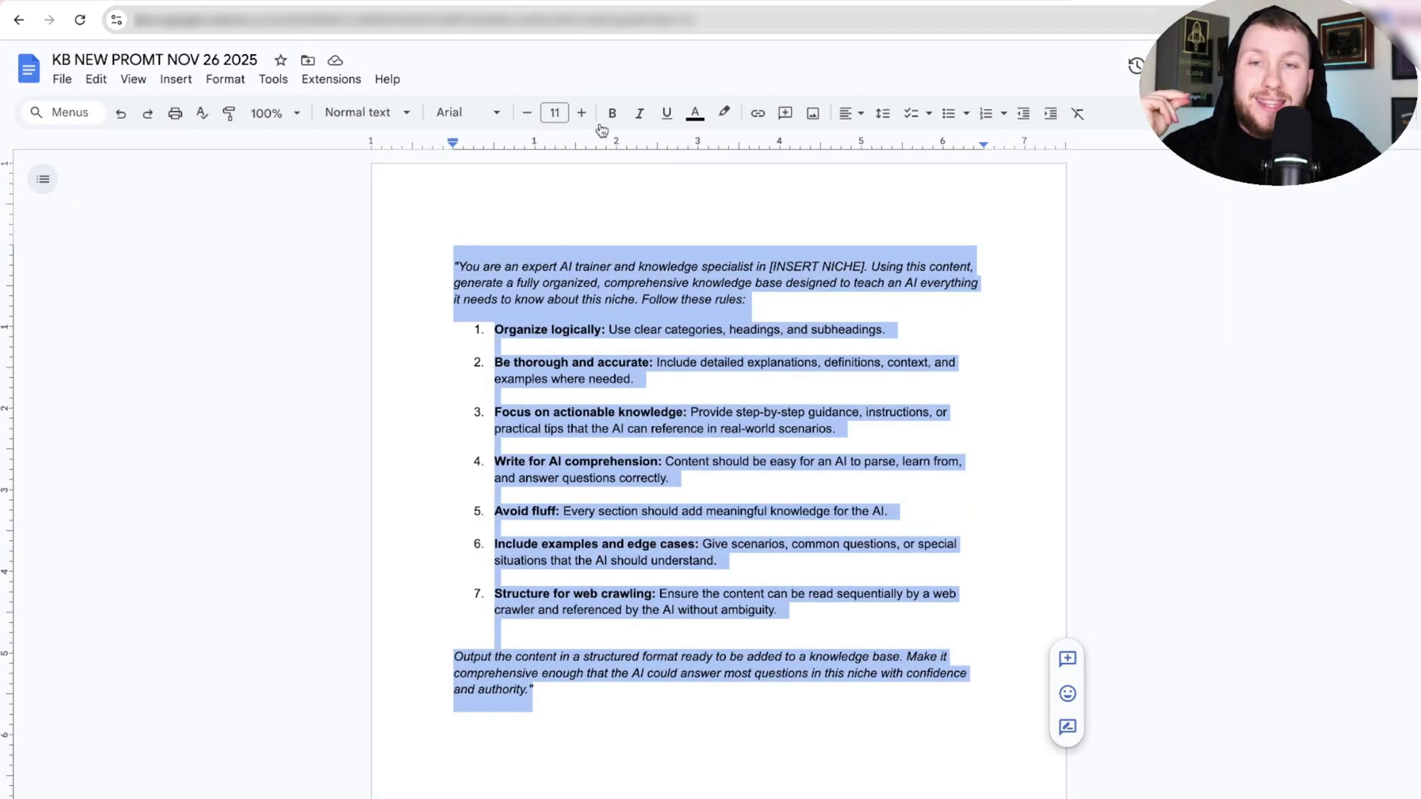
pyautogui.click(408, 2)
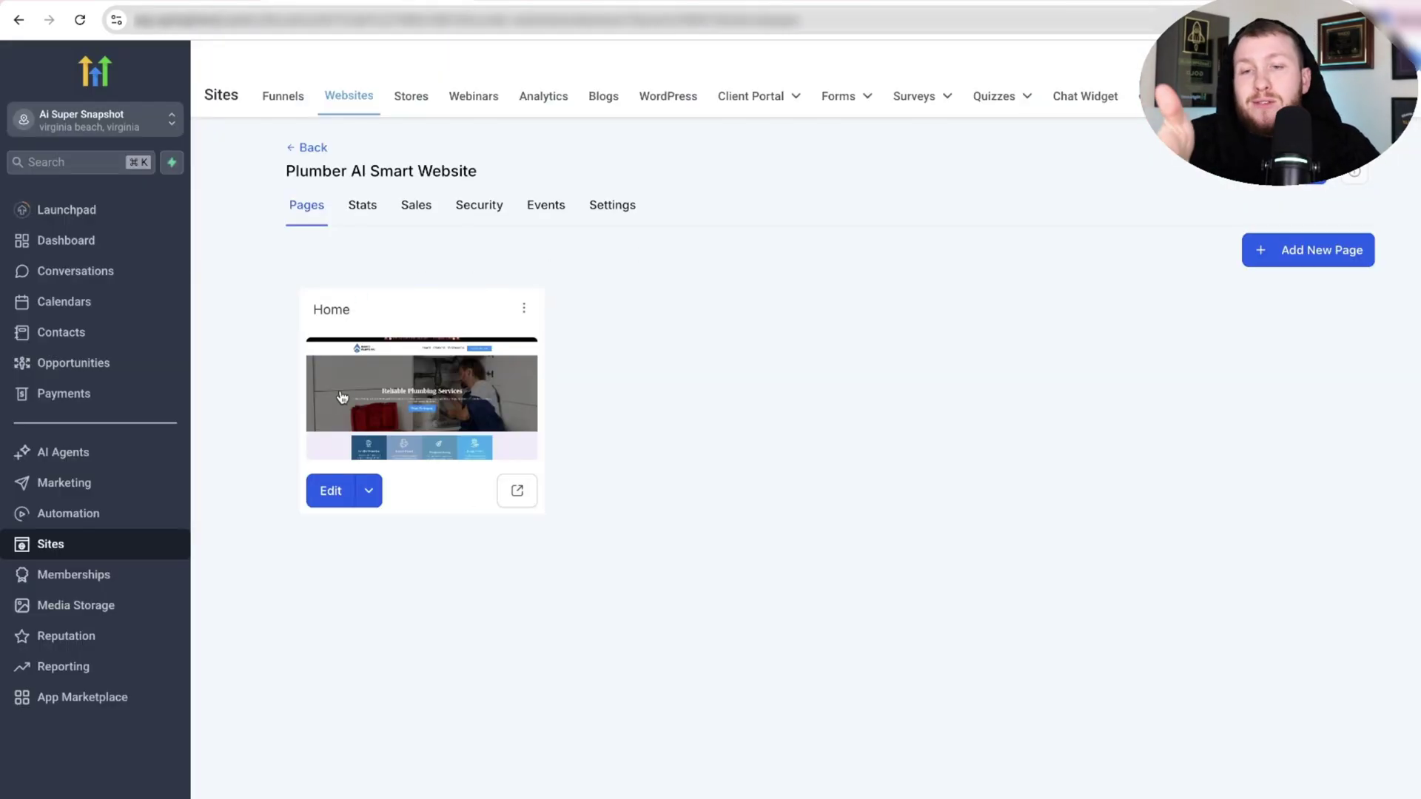
pyautogui.click(83, 454)
# Check the plumbing site's chat tab, then return to the AI Agents Getting Started page.
pyautogui.click(521, 2)
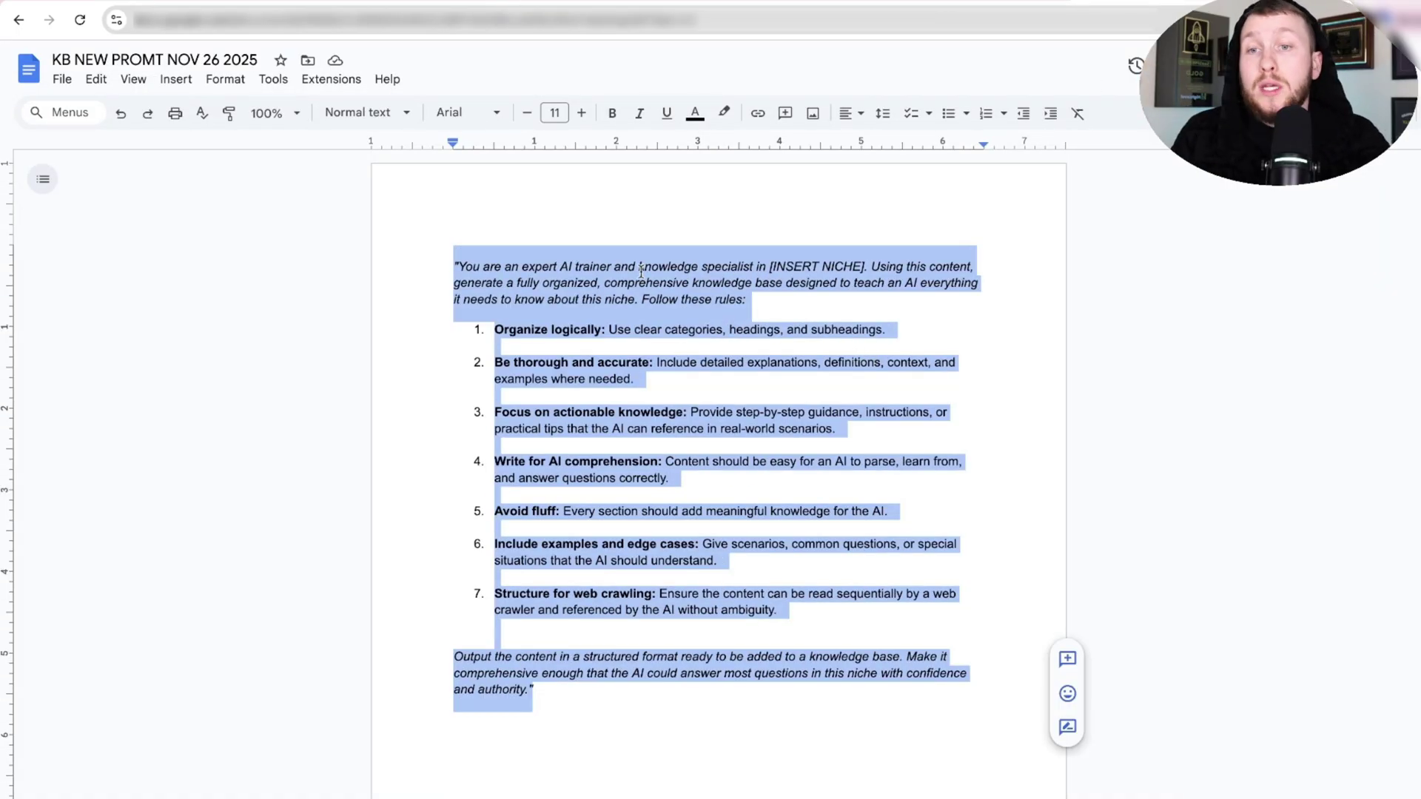
pyautogui.click(397, 1)
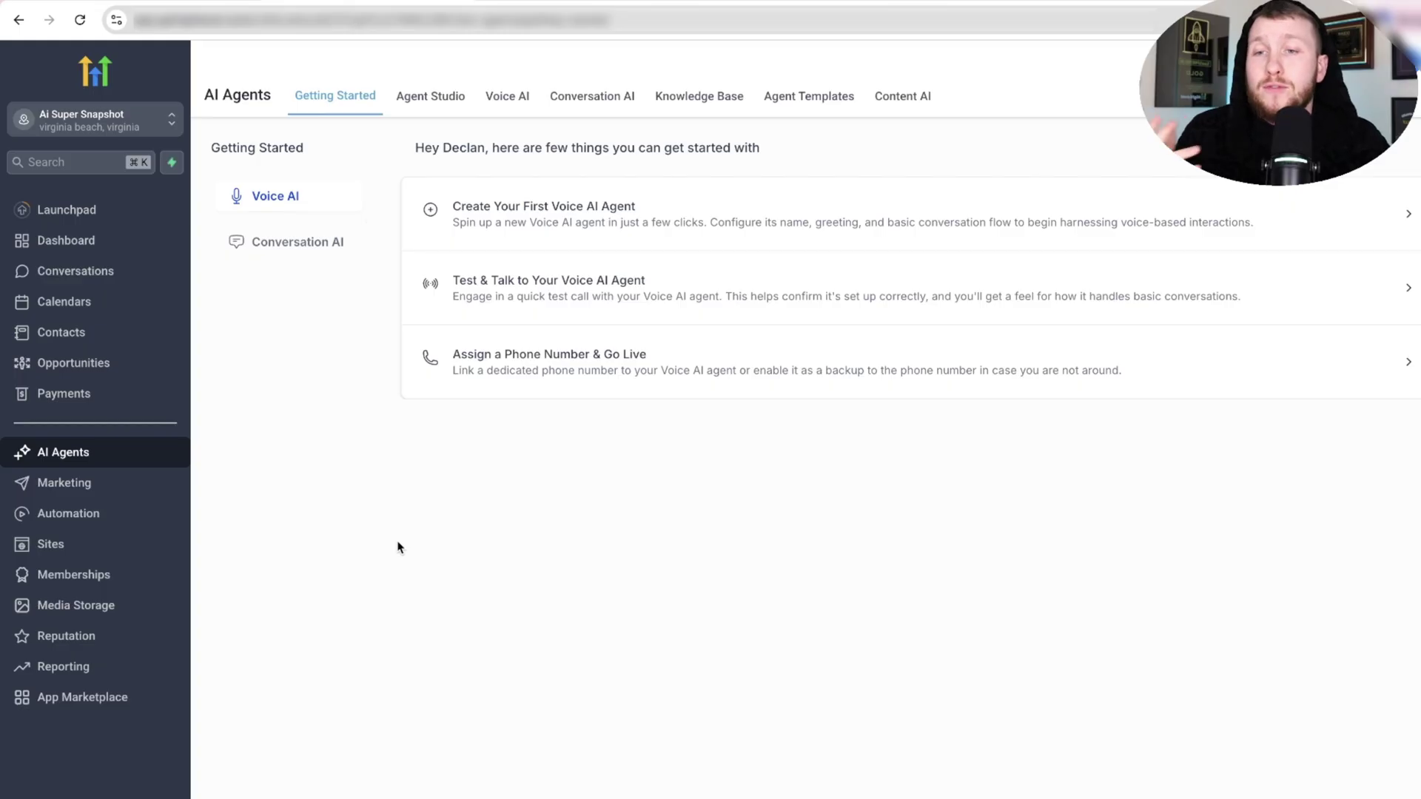